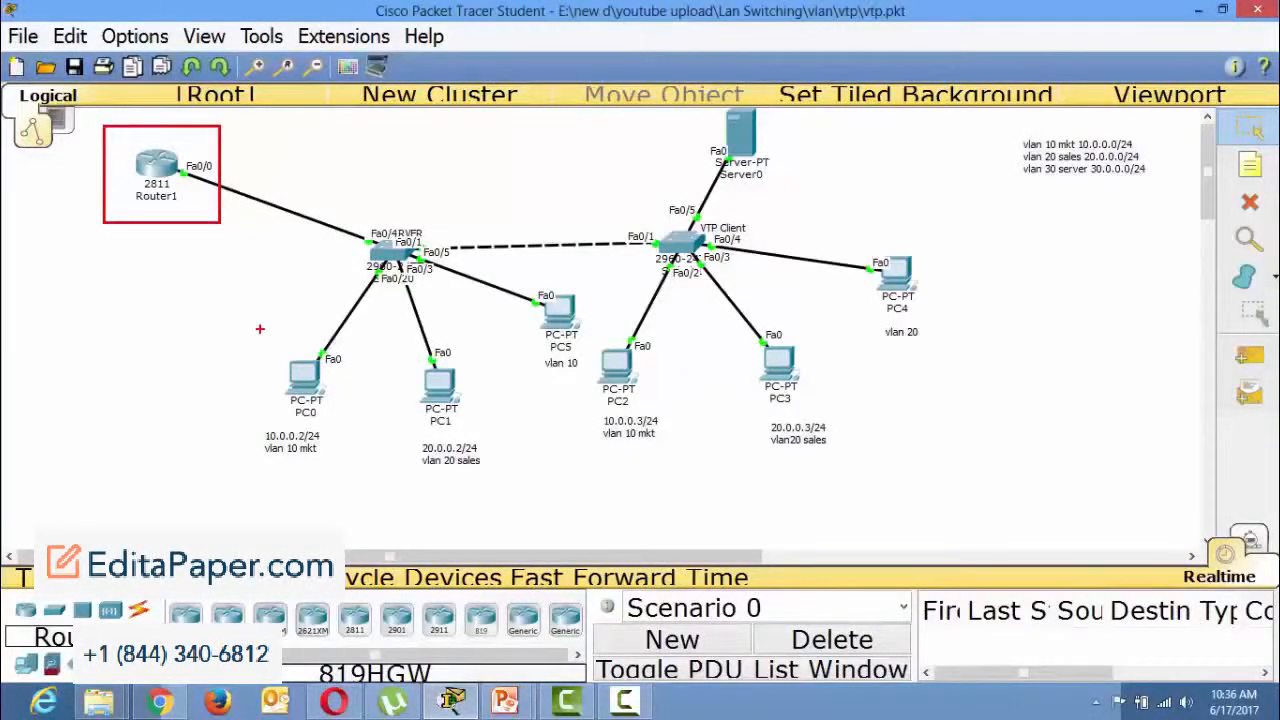
left_click_drag(244, 326, 343, 464)
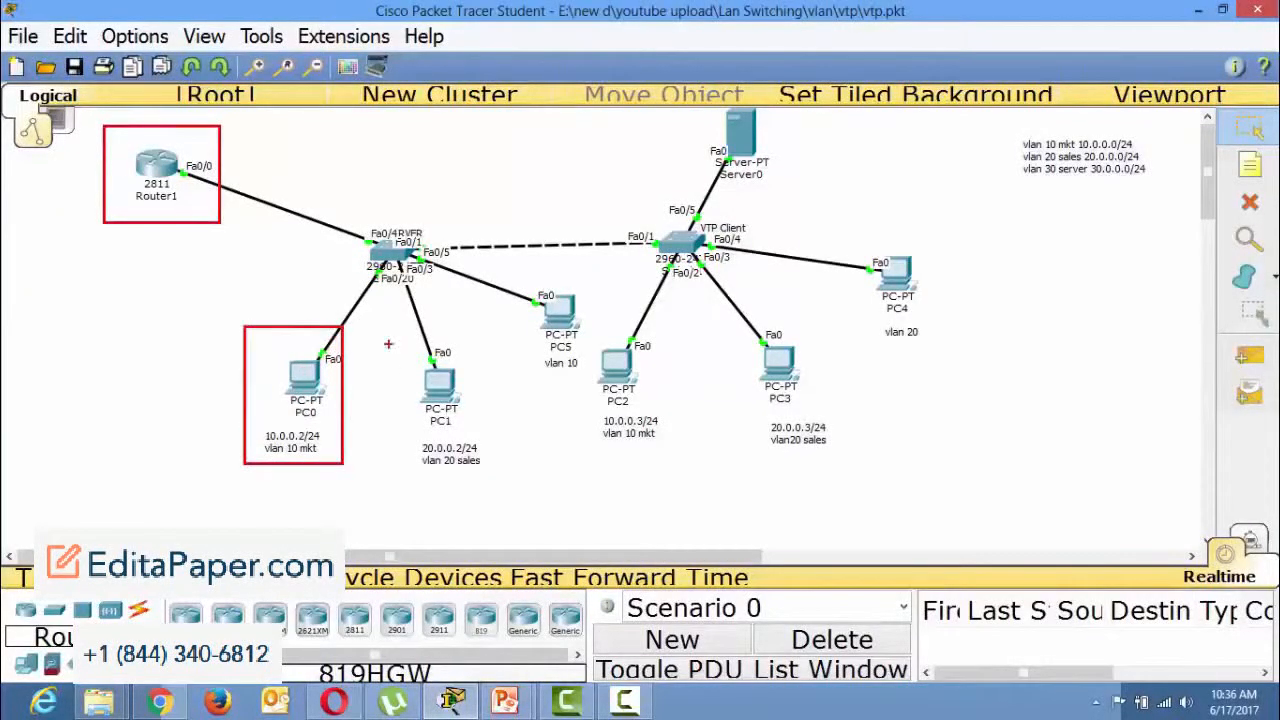
left_click_drag(389, 344, 497, 481)
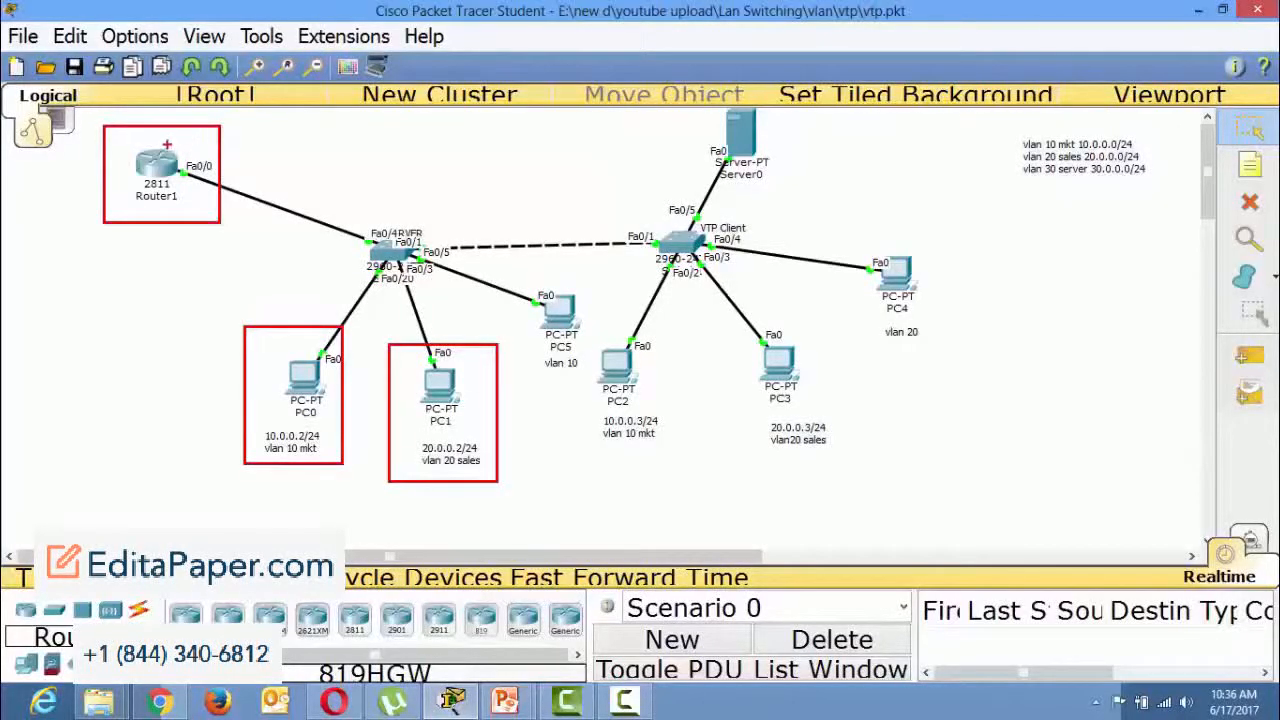
left_click_drag(168, 148, 216, 148)
mouse_move(138, 166)
left_mouse_down()
mouse_move(80, 225)
mouse_move(5, 268)
mouse_move(70, 300)
mouse_move(35, 258)
left_mouse_up()
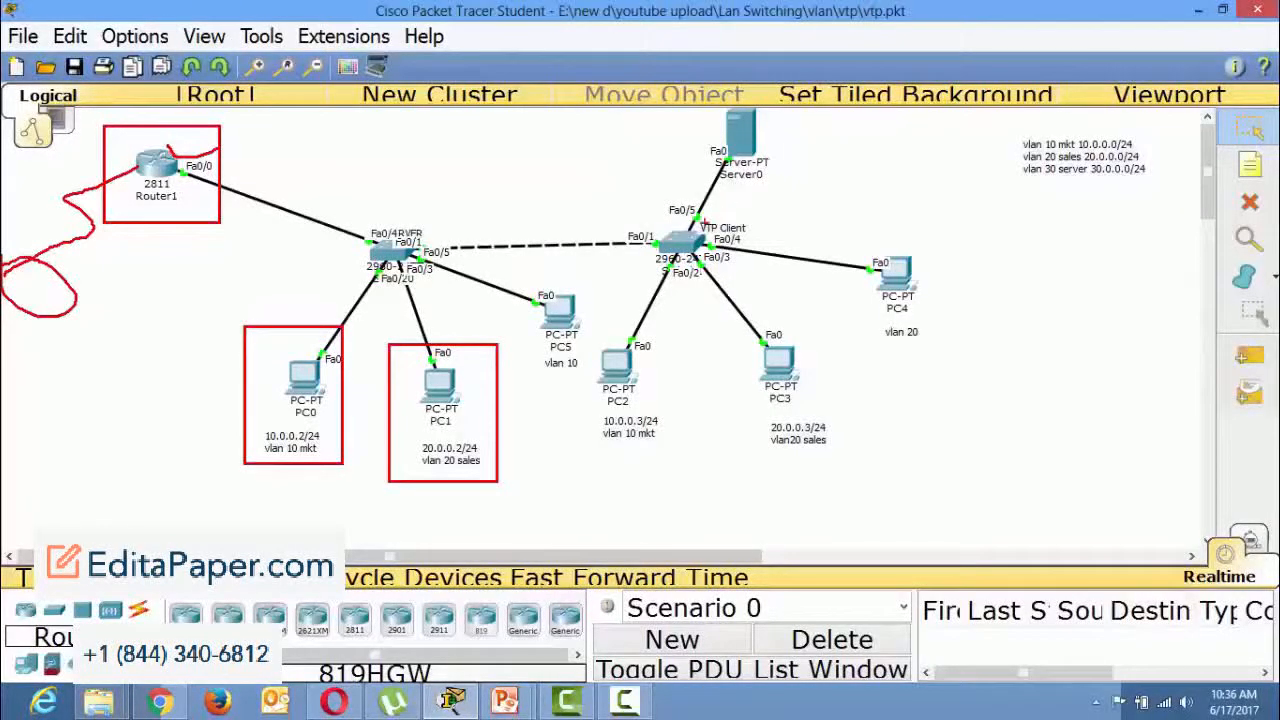
left_click_drag(700, 238, 806, 222)
mouse_move(820, 186)
left_mouse_down()
mouse_move(824, 224)
mouse_move(920, 176)
mouse_move(830, 188)
left_mouse_up()
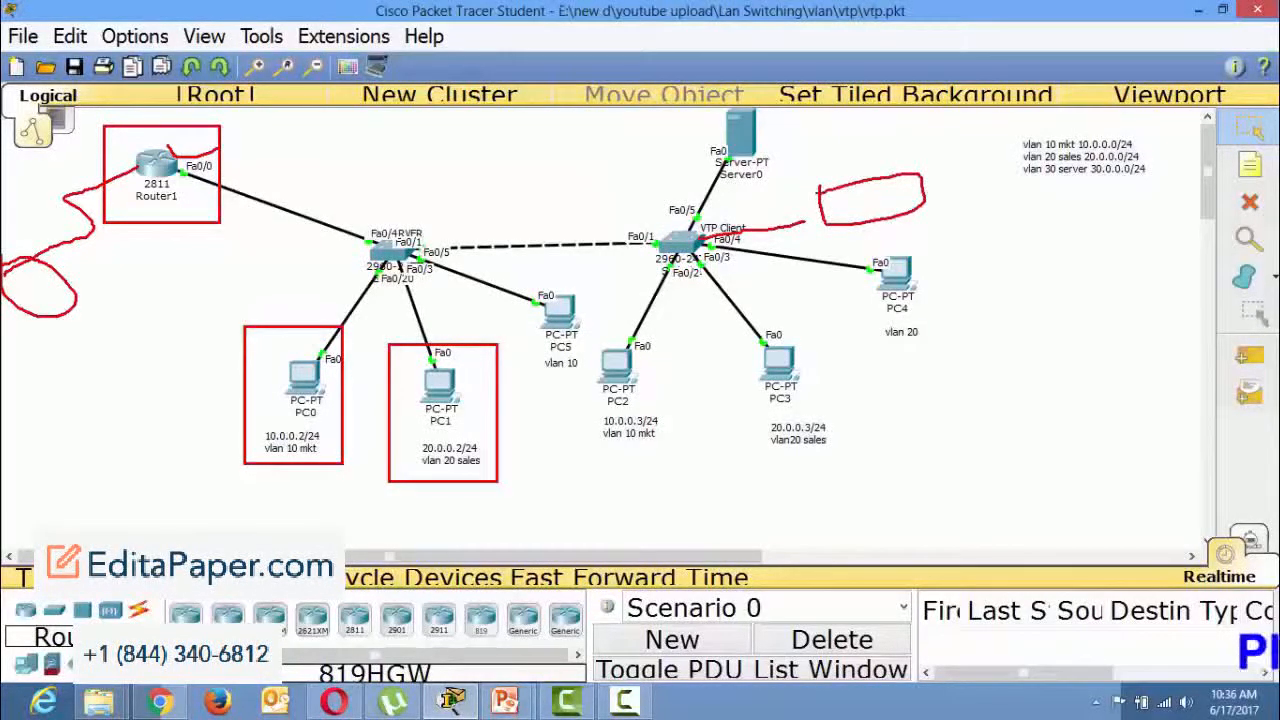
left_click_drag(914, 212, 953, 226)
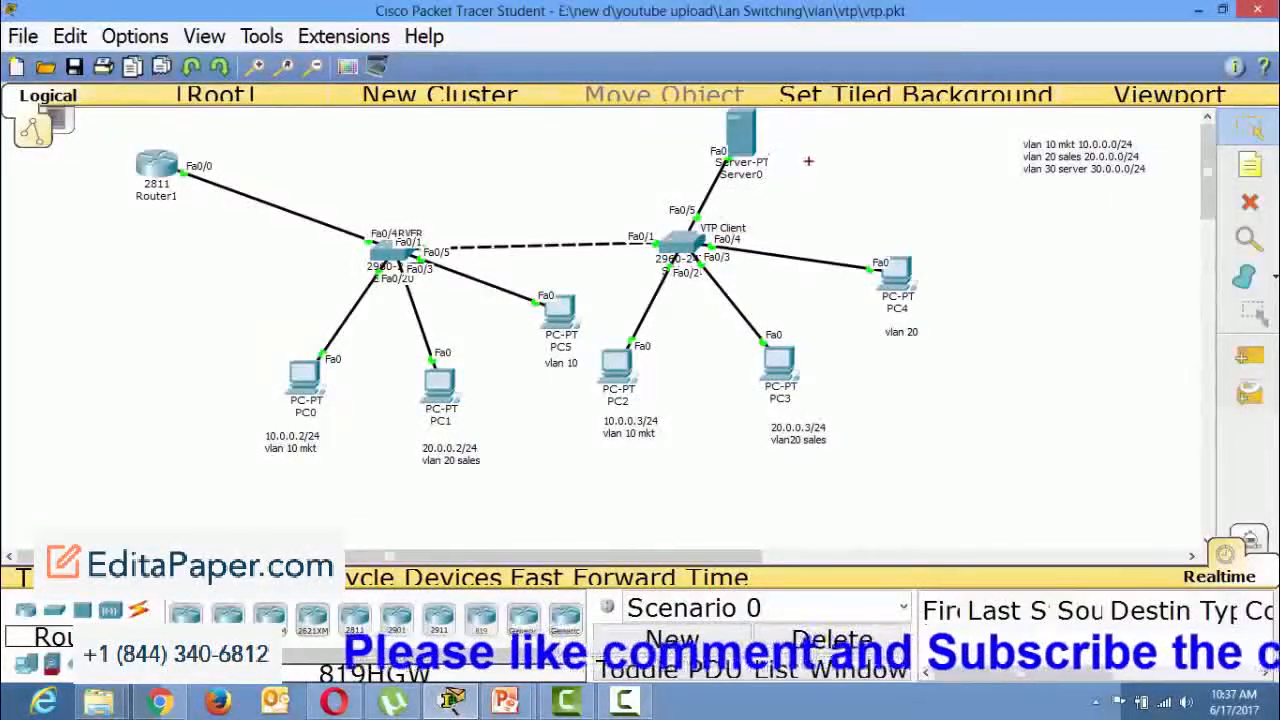
left_click_drag(806, 148, 852, 225)
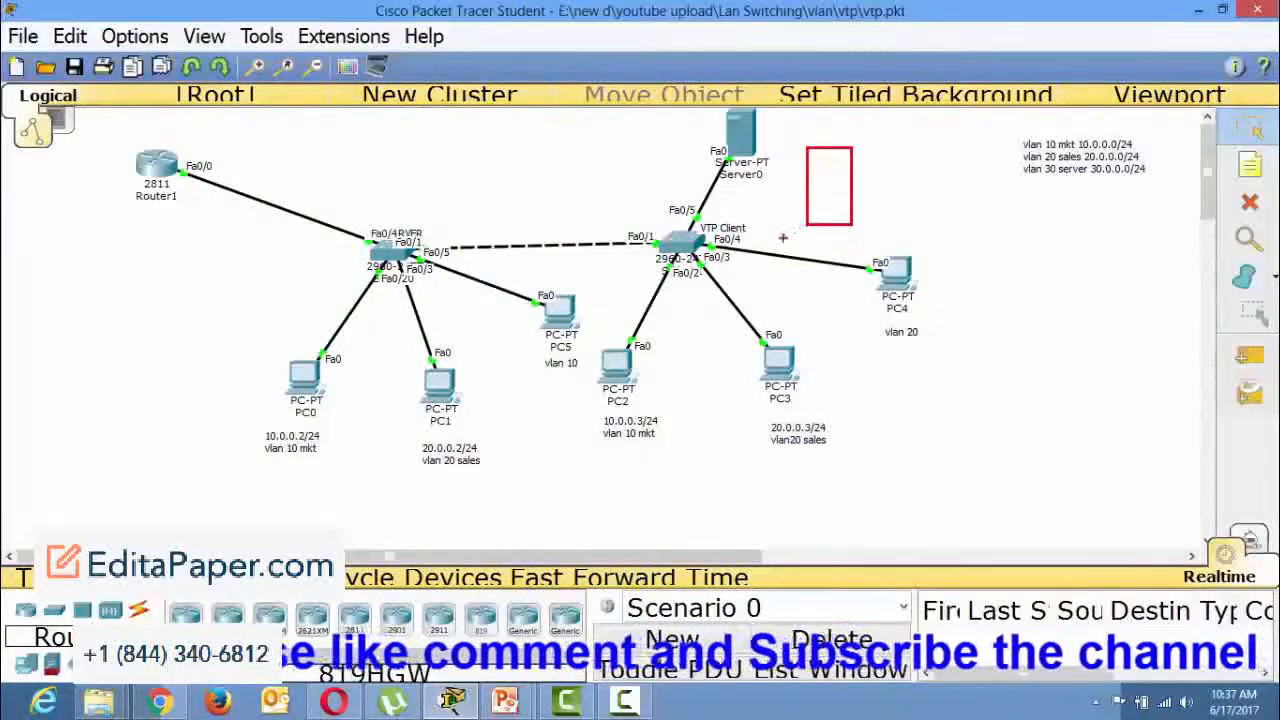
left_click_drag(695, 240, 881, 158)
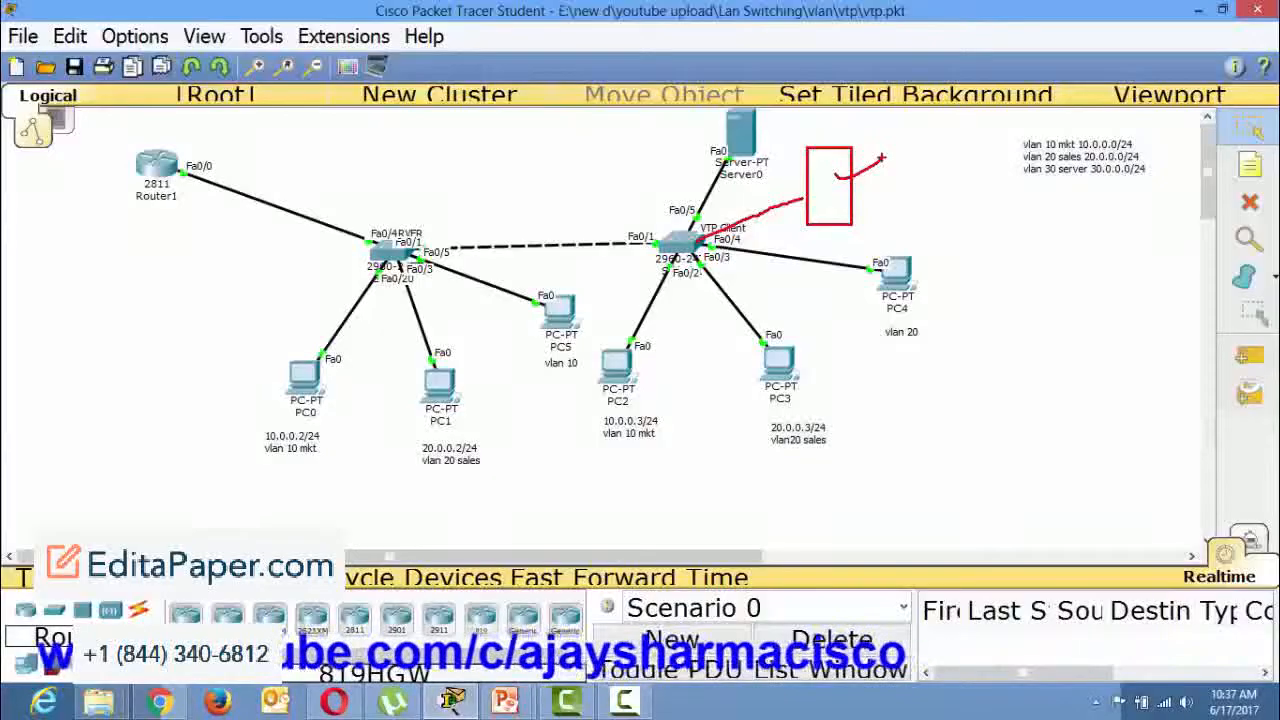
key("Escape")
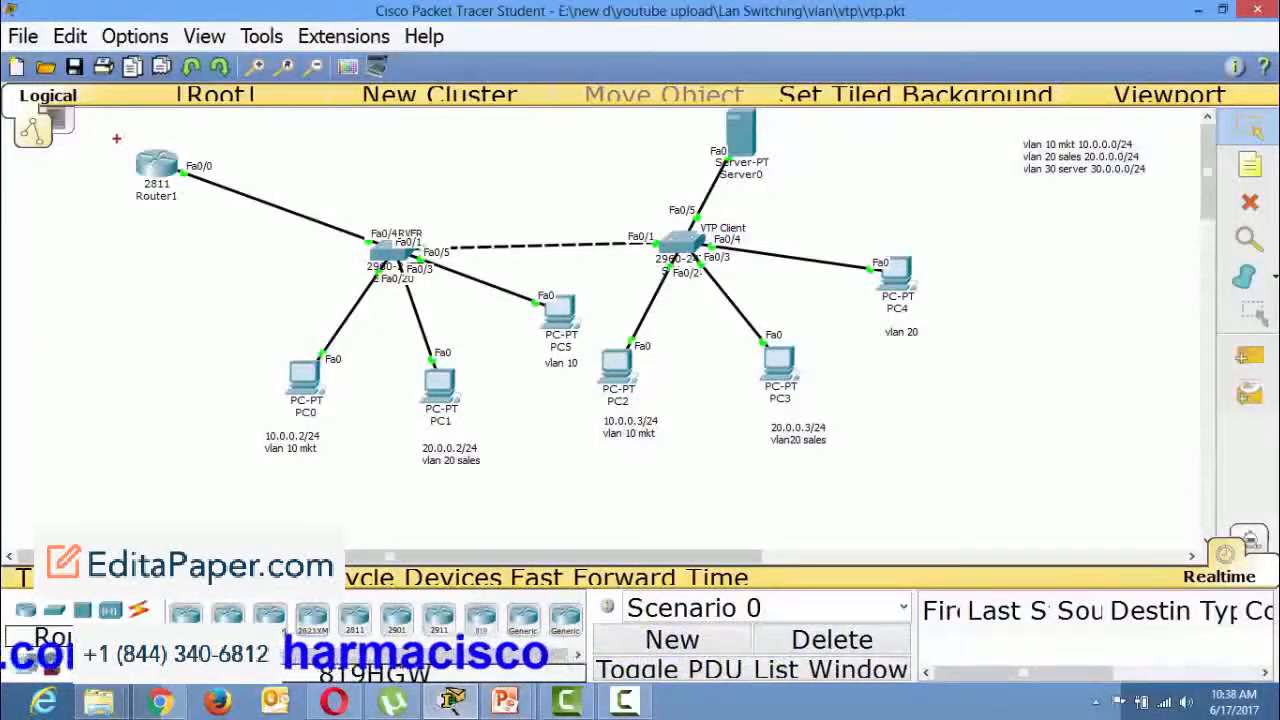
mouse_move(113, 137)
left_mouse_down()
mouse_move(184, 203)
mouse_move(221, 210)
left_mouse_up()
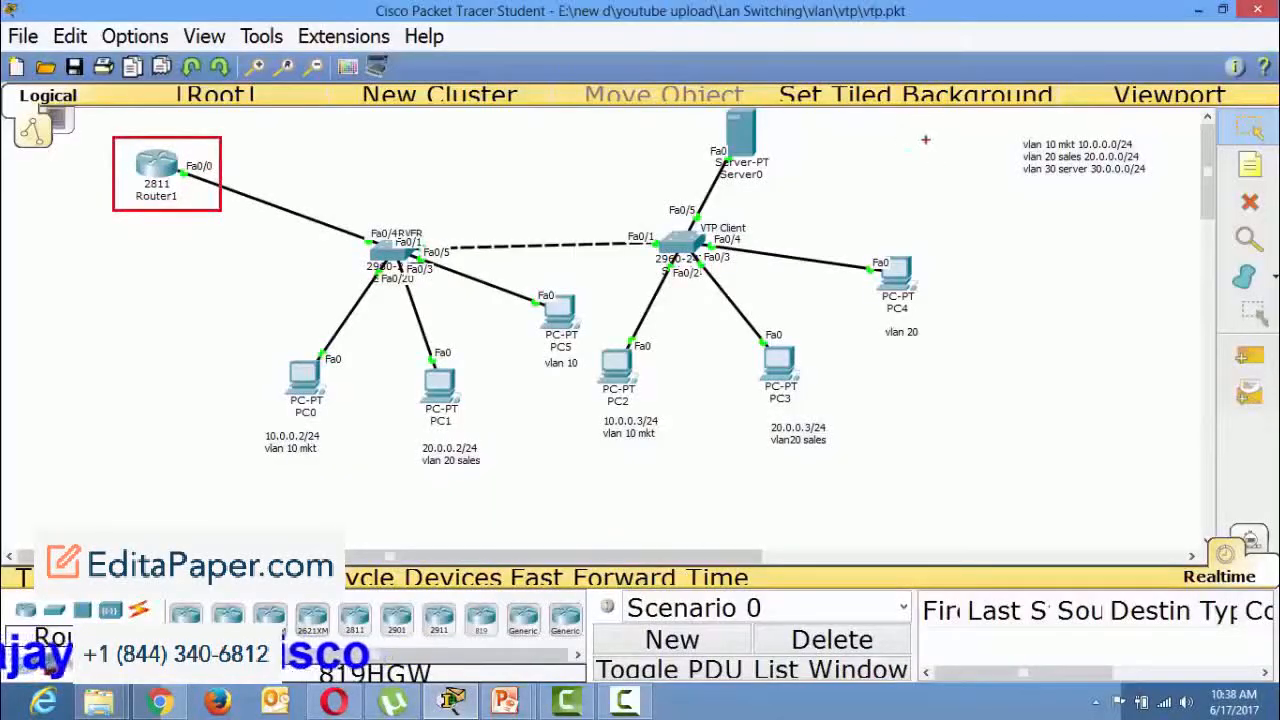
mouse_move(684, 110)
left_mouse_down()
mouse_move(705, 156)
mouse_move(830, 208)
mouse_move(912, 205)
left_mouse_up()
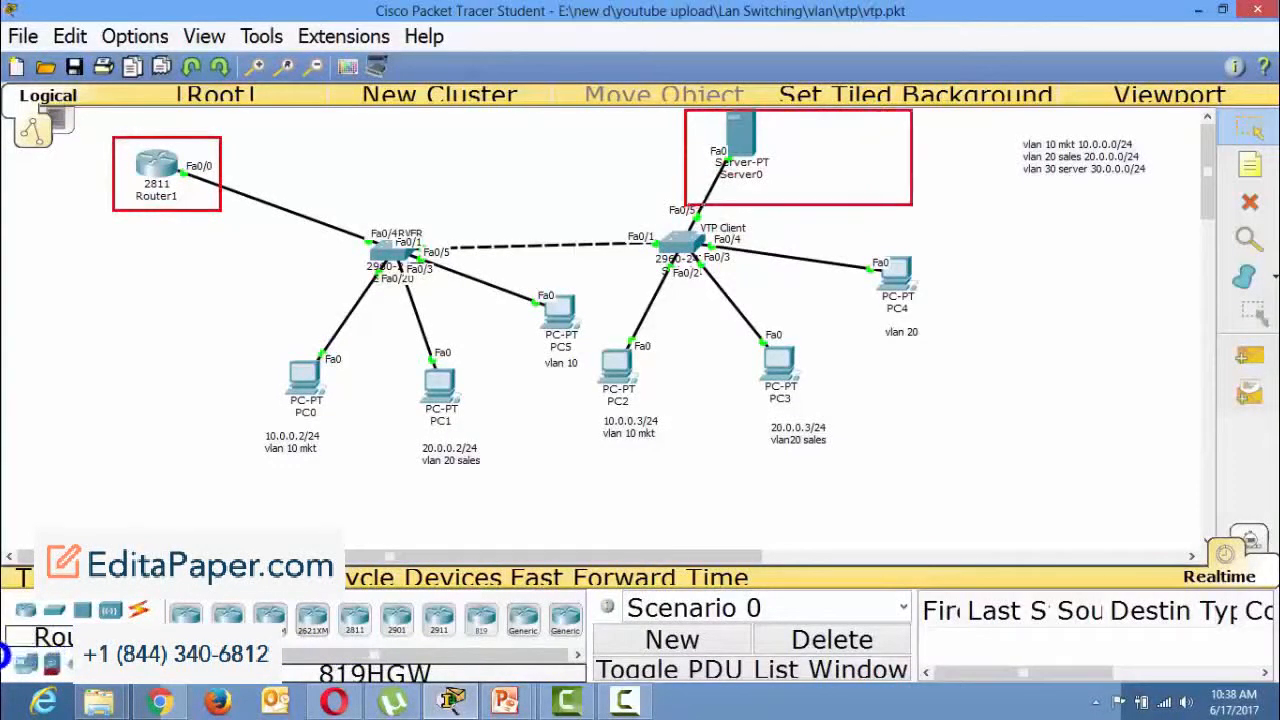
mouse_move(805, 125)
left_mouse_down()
mouse_move(847, 172)
mouse_move(722, 212)
left_mouse_up()
key("ctrl+z")
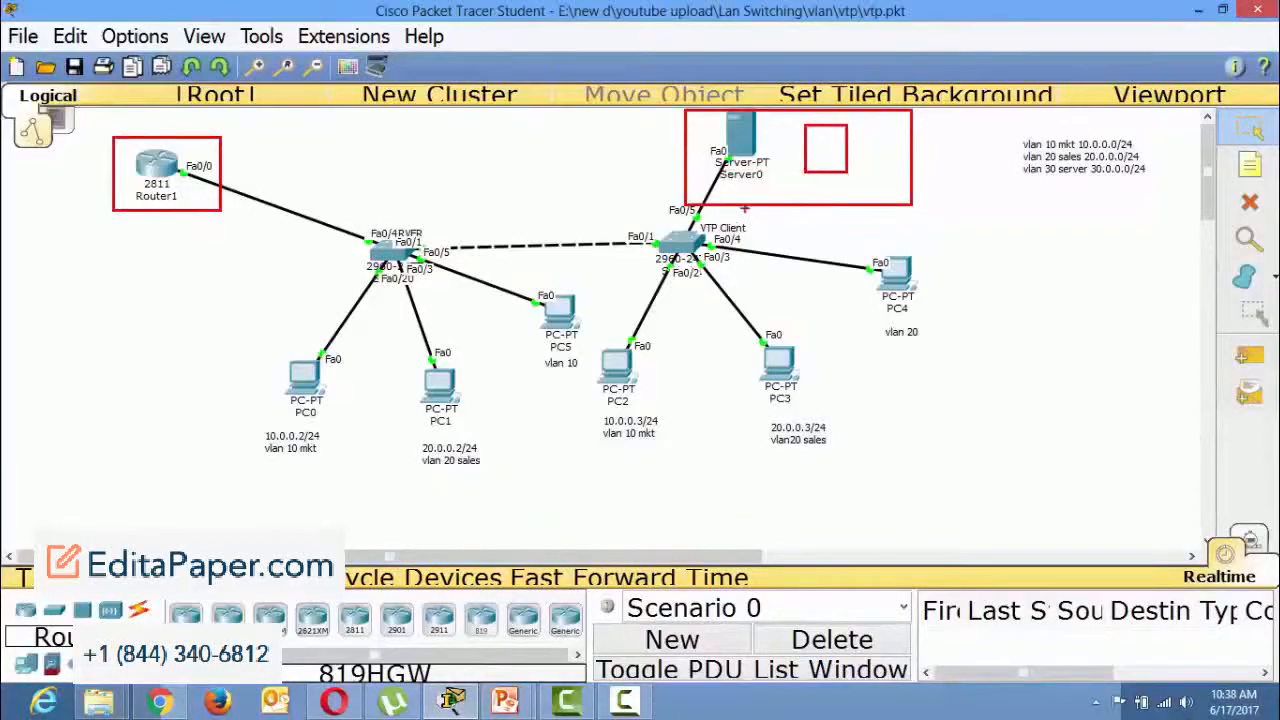
left_click_drag(806, 167, 730, 213)
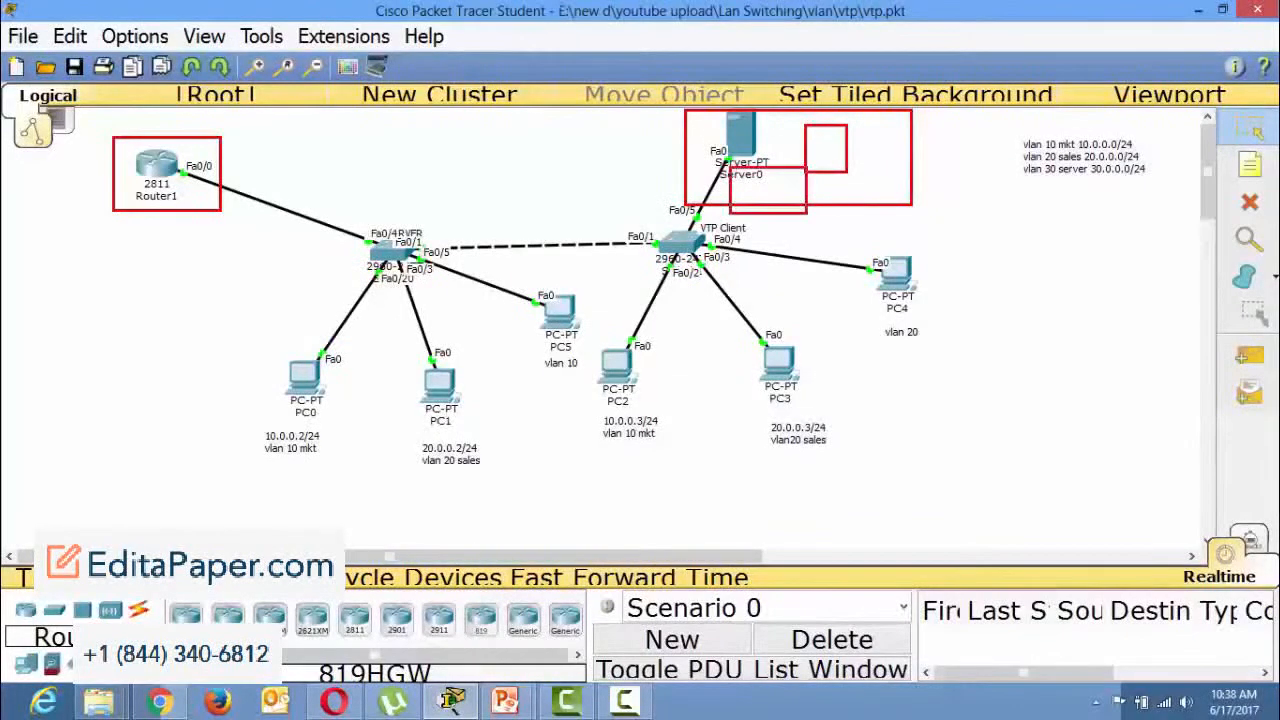
key("Escape")
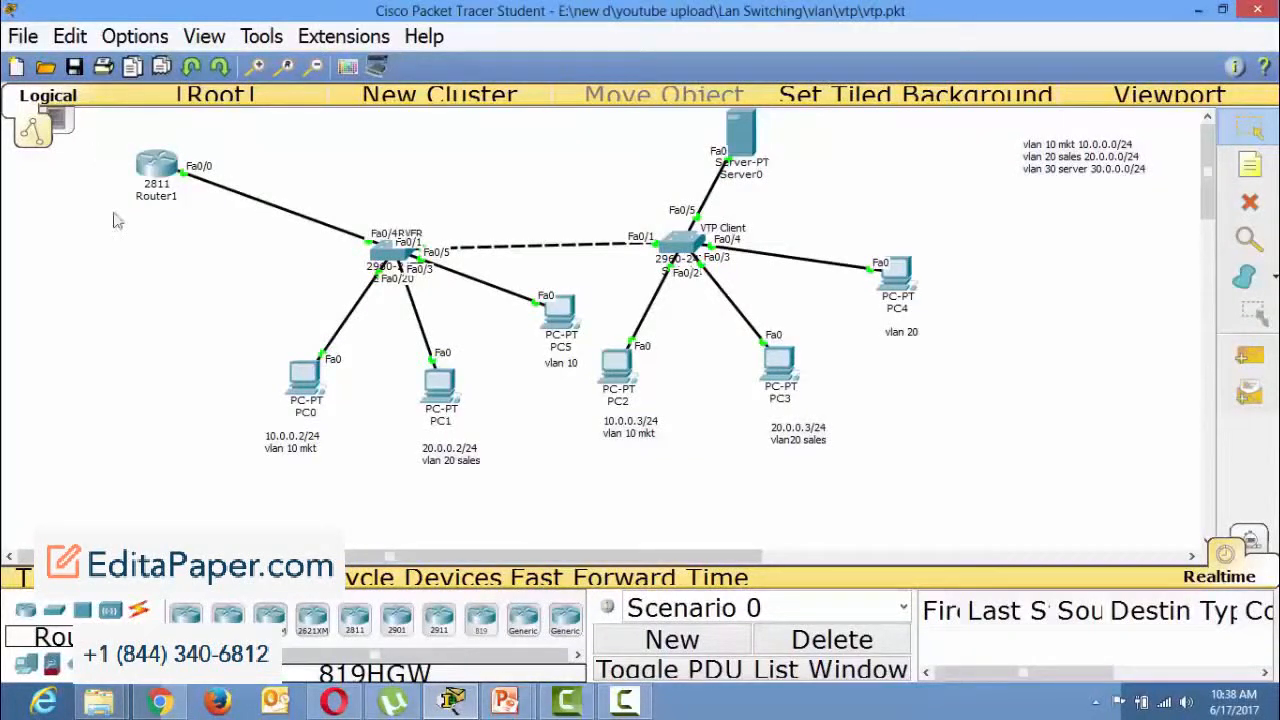
Add a second Server-PT end device to the topology beside Server0.
left_click(26, 663)
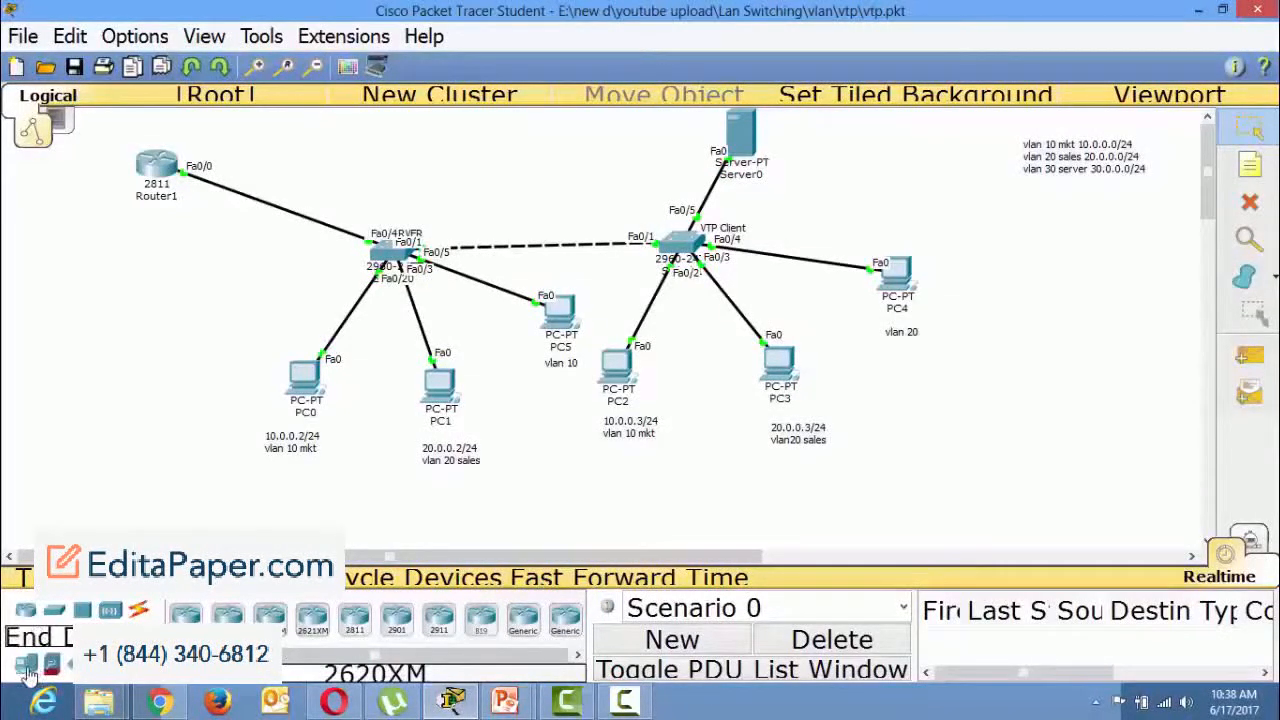
left_click(269, 615)
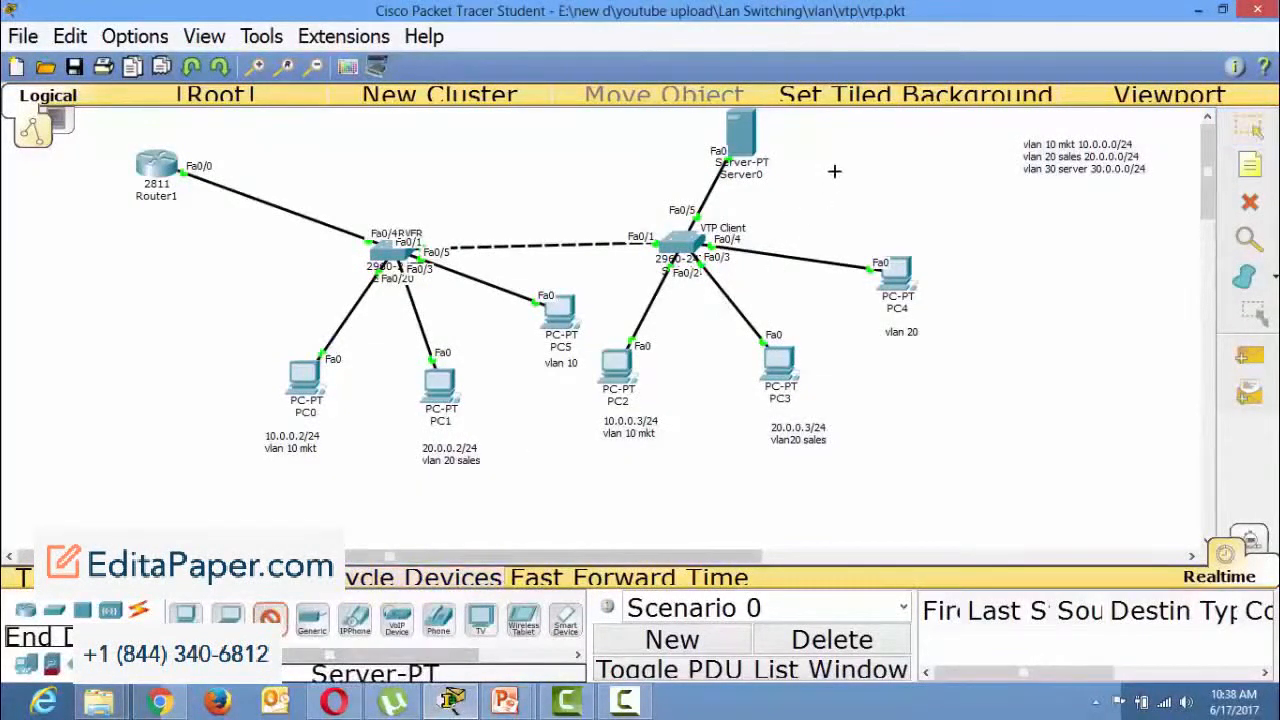
left_click(838, 148)
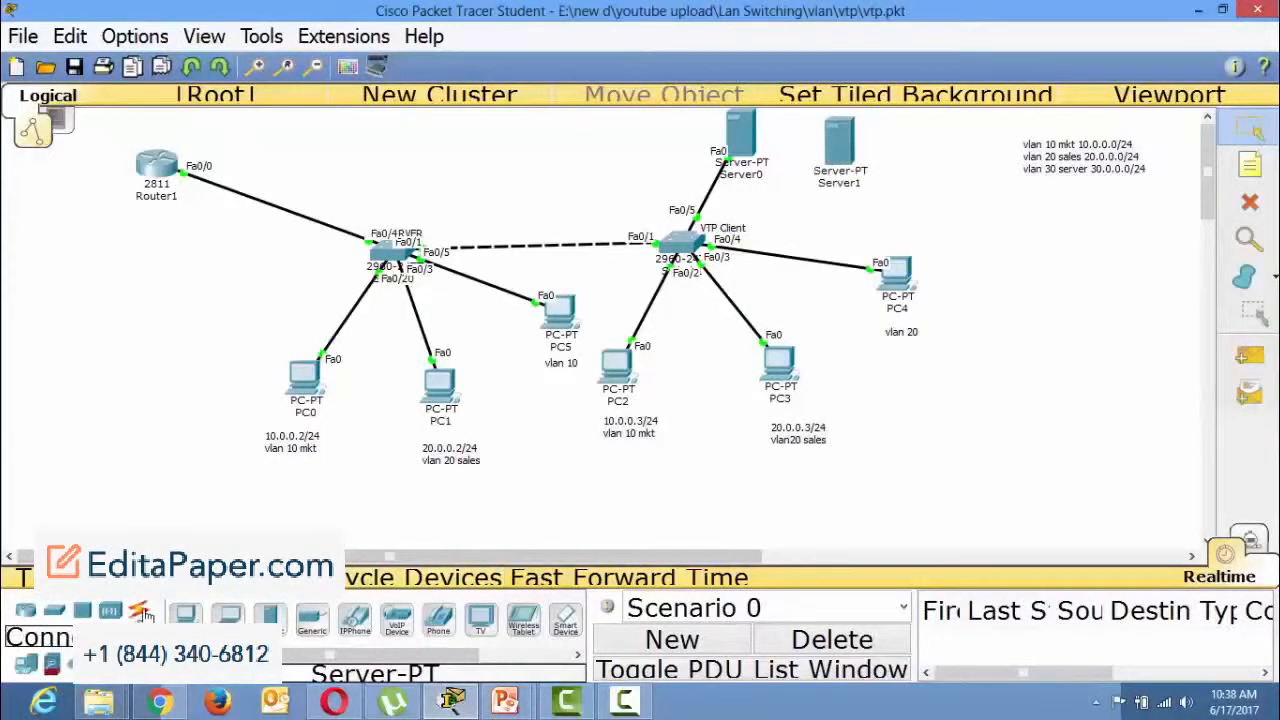
Connect Server1's Fa0 port to Fa0/6 on the VTP Client switch with a copper straight-through cable.
left_click(138, 610)
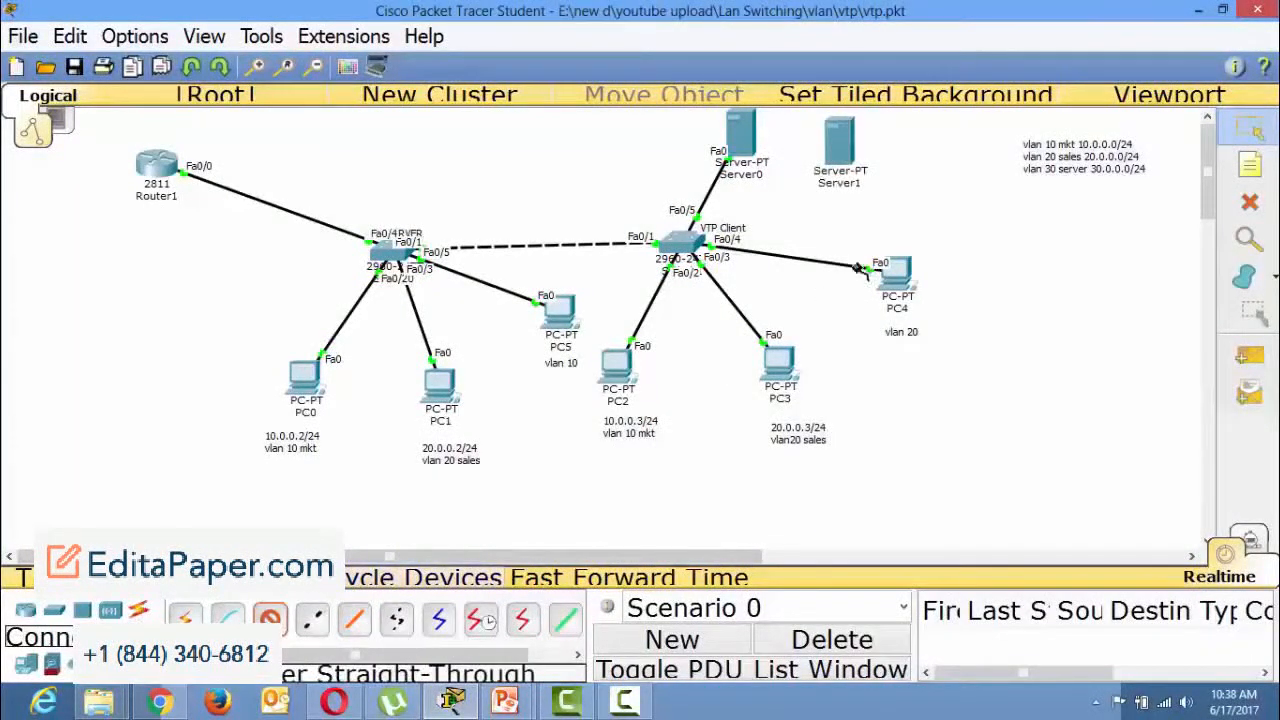
left_click(830, 150)
left_click(870, 157)
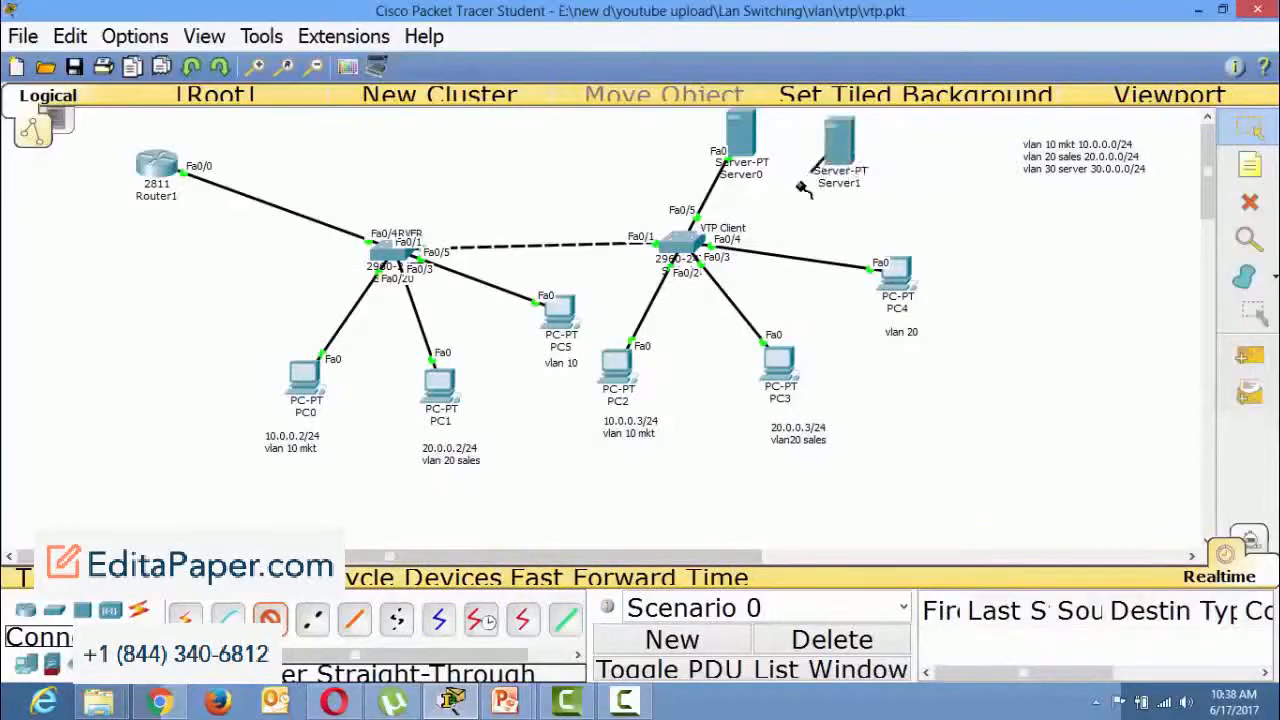
left_click(696, 246)
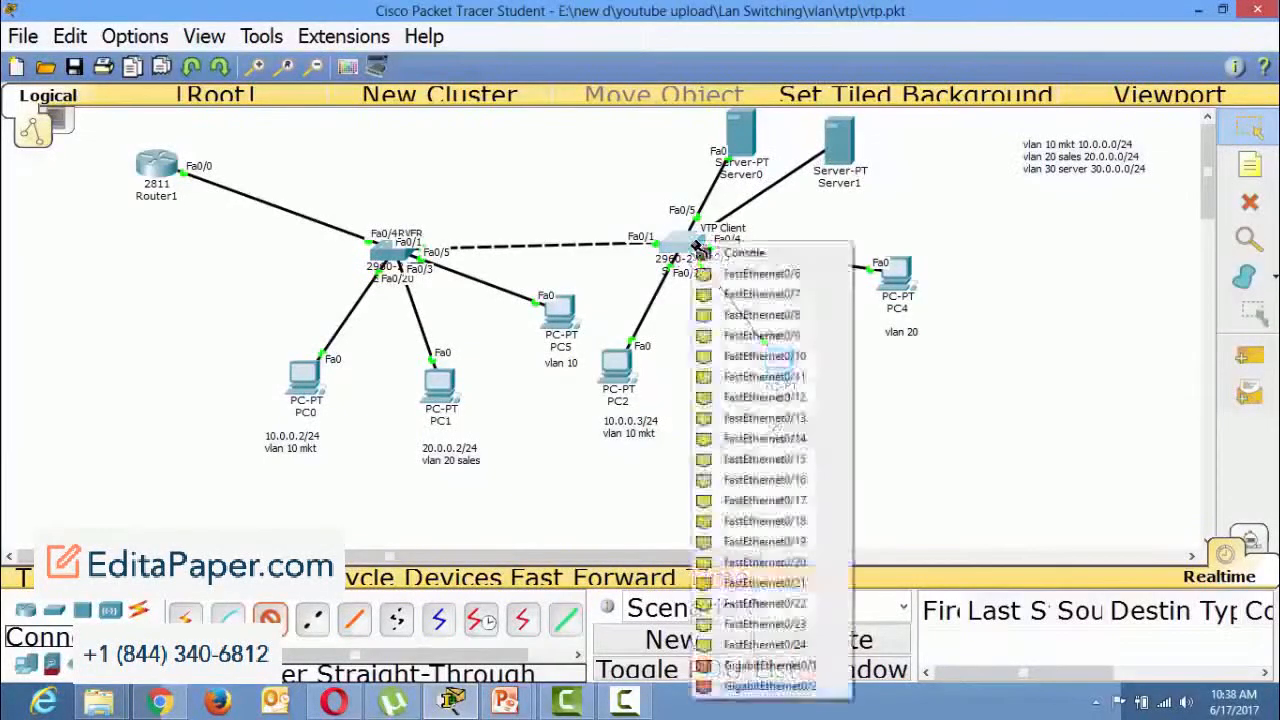
left_click(757, 360)
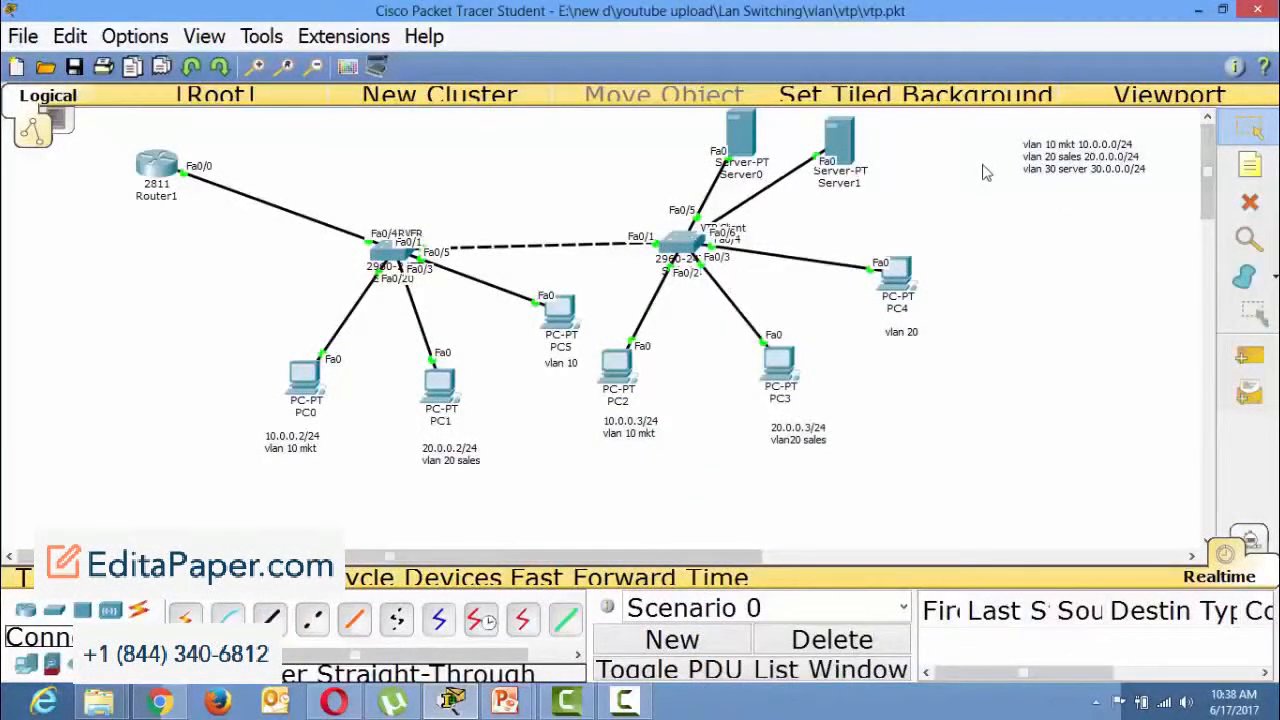
left_click_drag(1007, 128, 1160, 197)
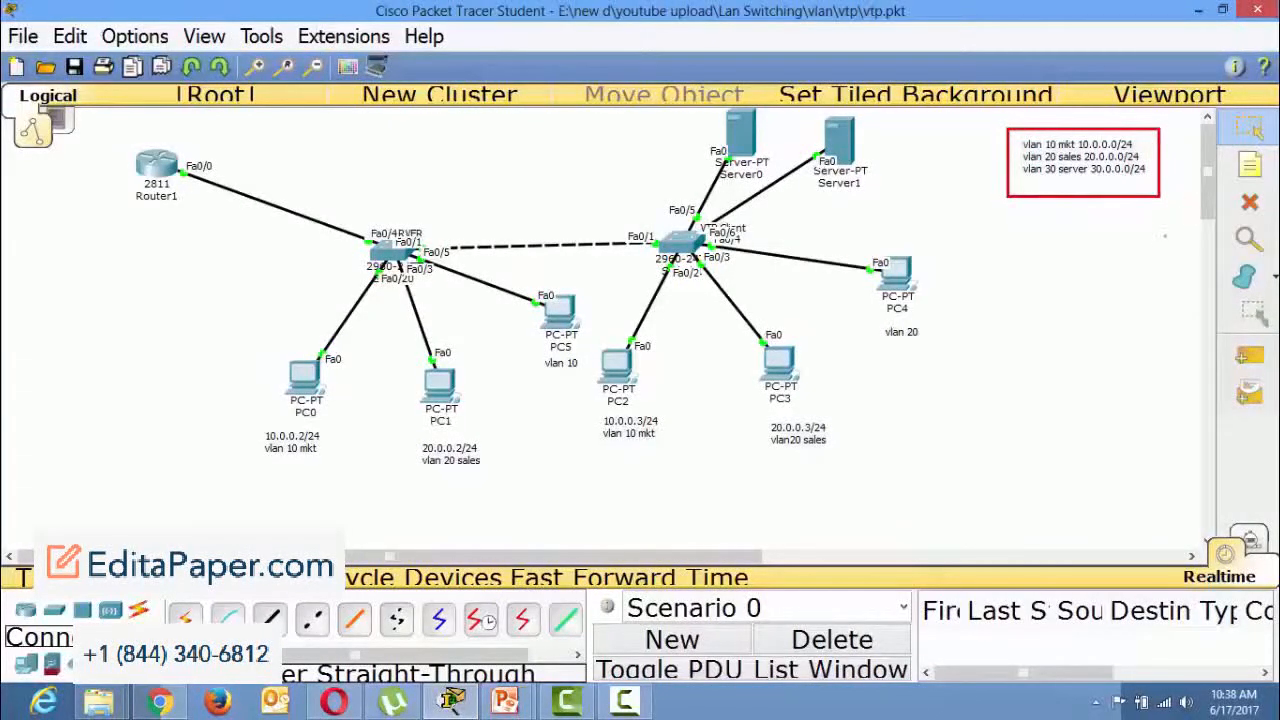
key("Escape")
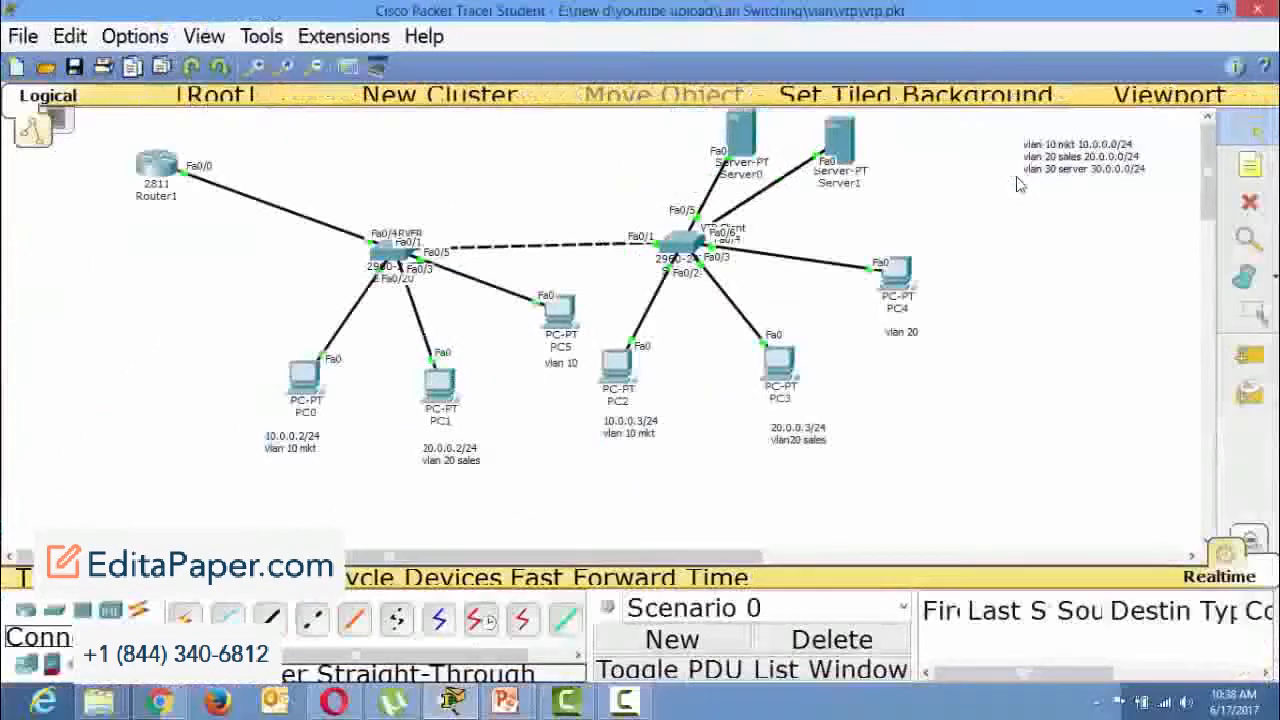
left_click(848, 146)
left_click(868, 121)
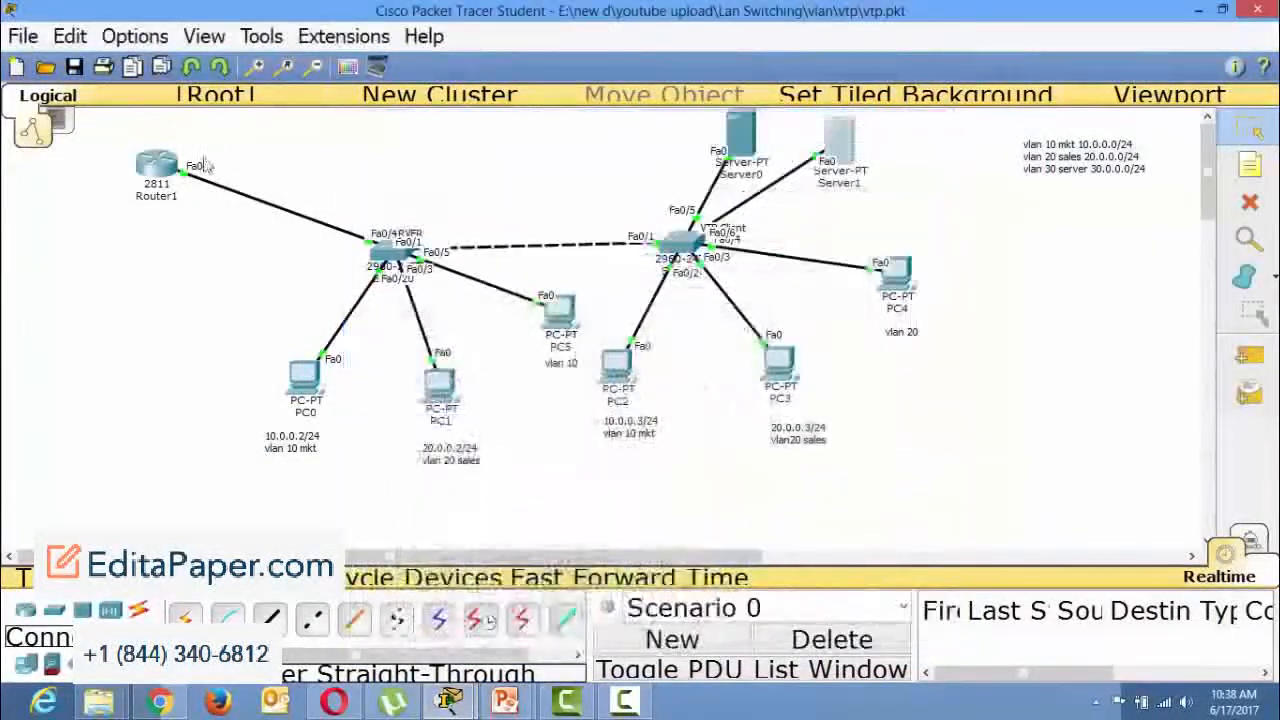
Open Router1's command-line interface in a maximized window and enter global configuration mode with conf t.
left_click(156, 165)
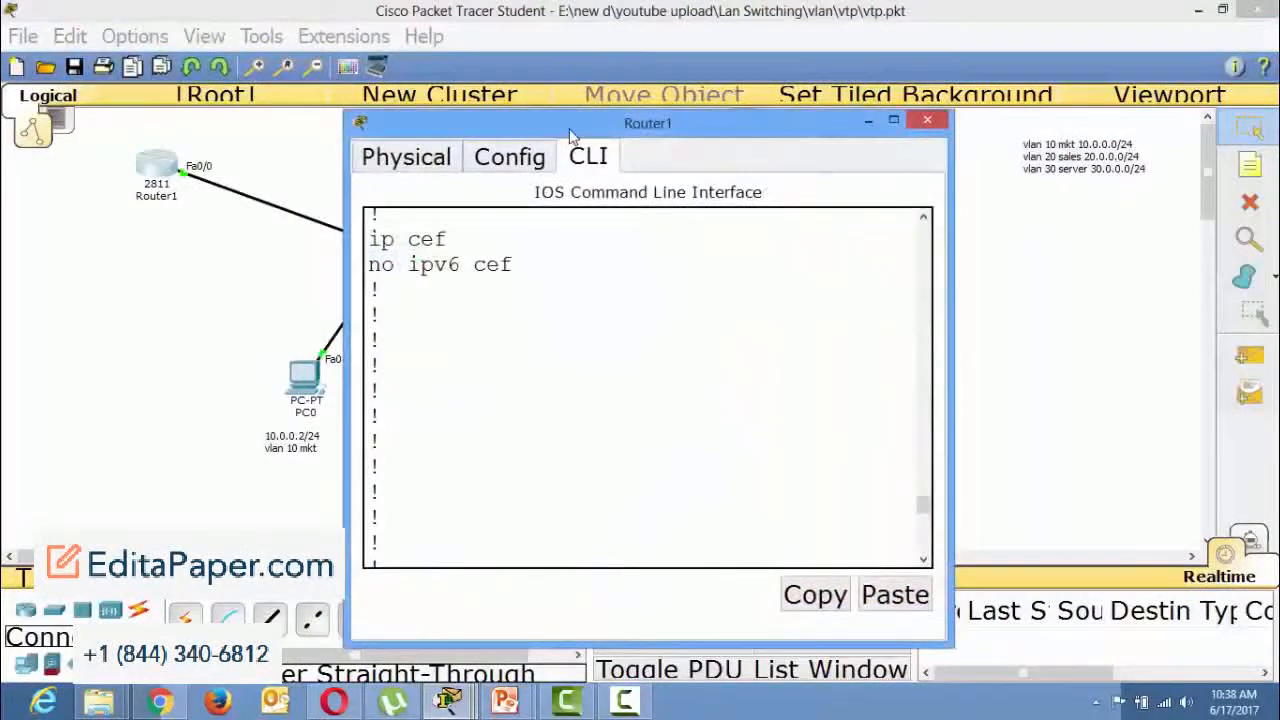
double_click(560, 122)
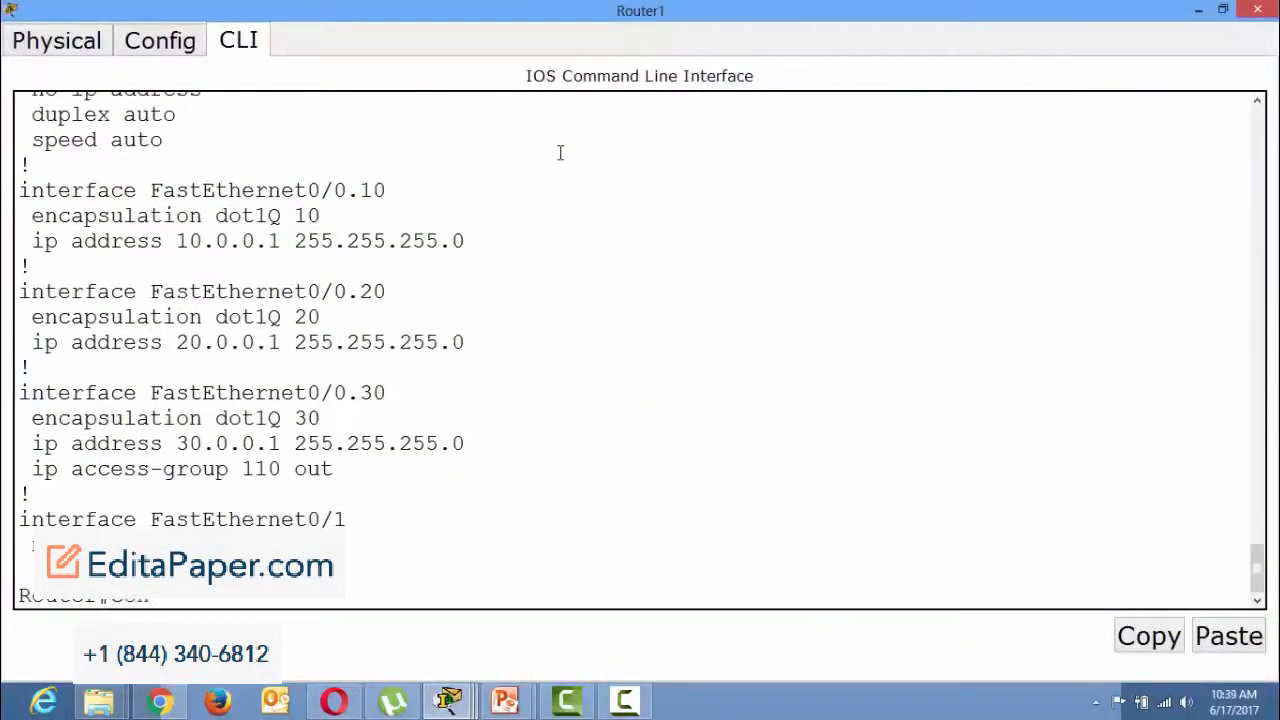
type("f t")
key("Return")
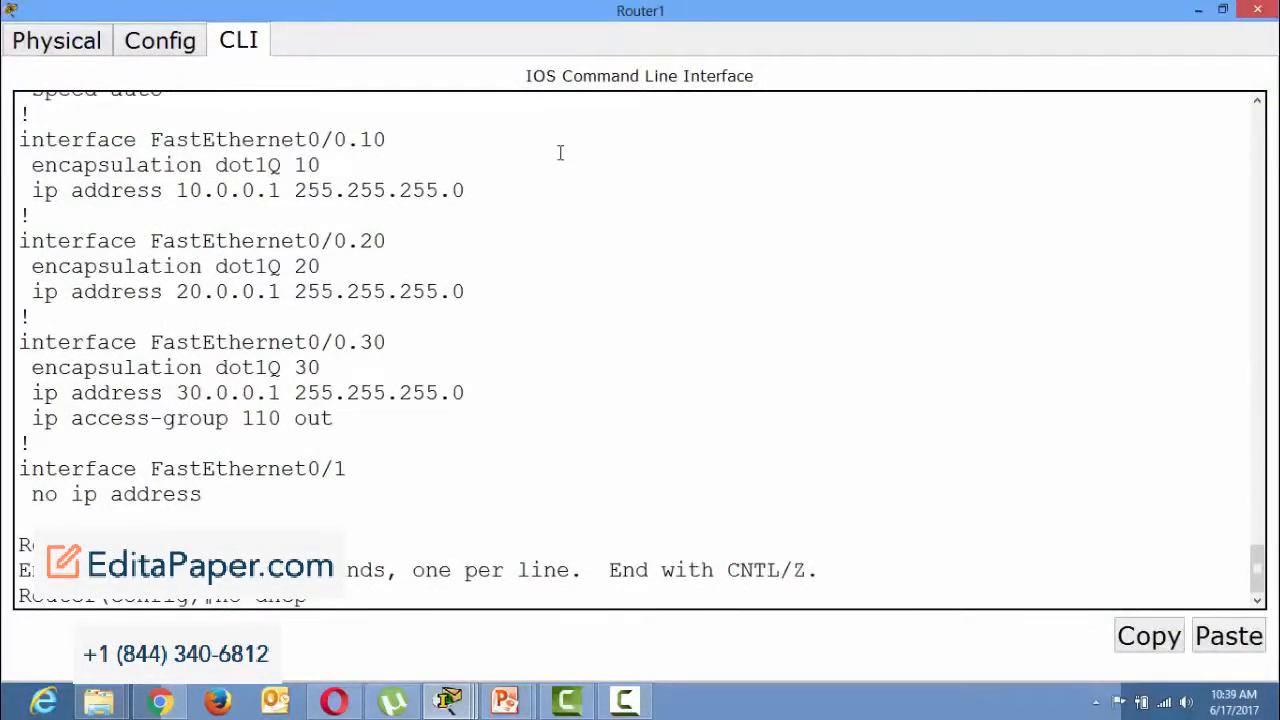
Remove the DHCP pool mkt from the router with no ip dhcp pool mkt.
key("BackSpace")
key("BackSpace")
type("ip dhcp ")
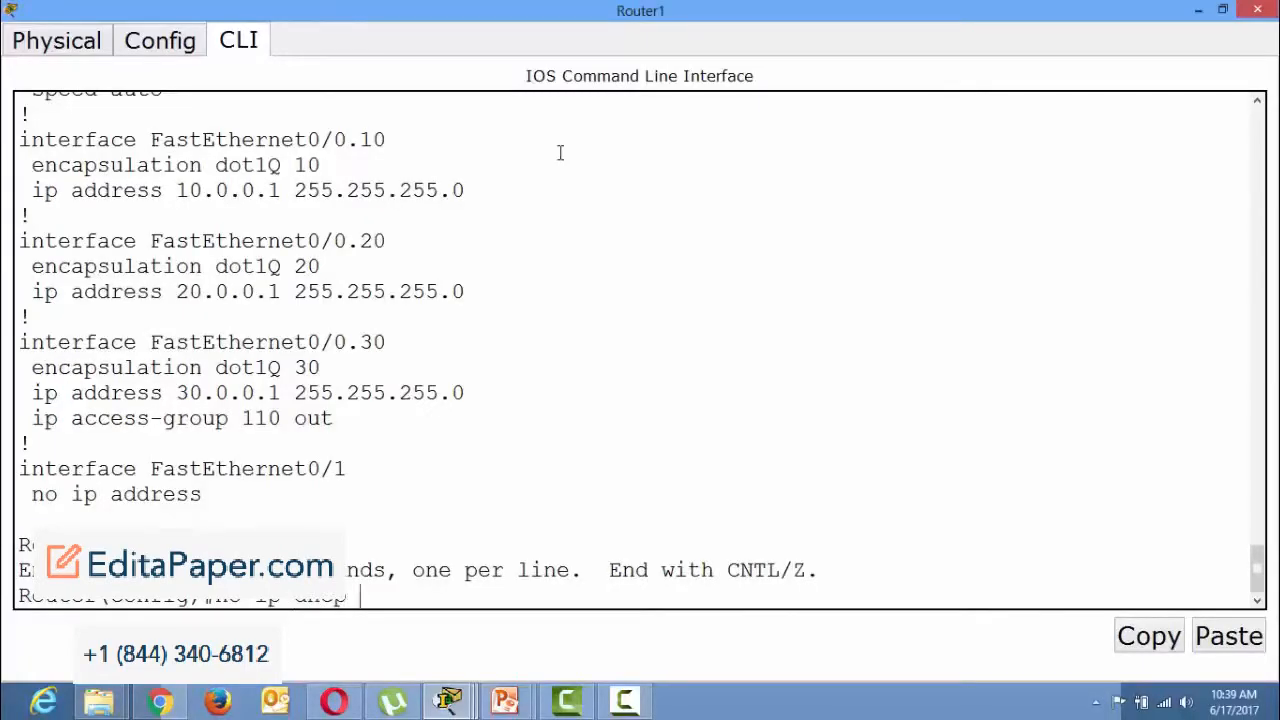
type("pool mkt")
key("Return")
Remove the DHCP pool sales with no ip dhcp pool sales and return to privileged EXEC mode.
key("Up")
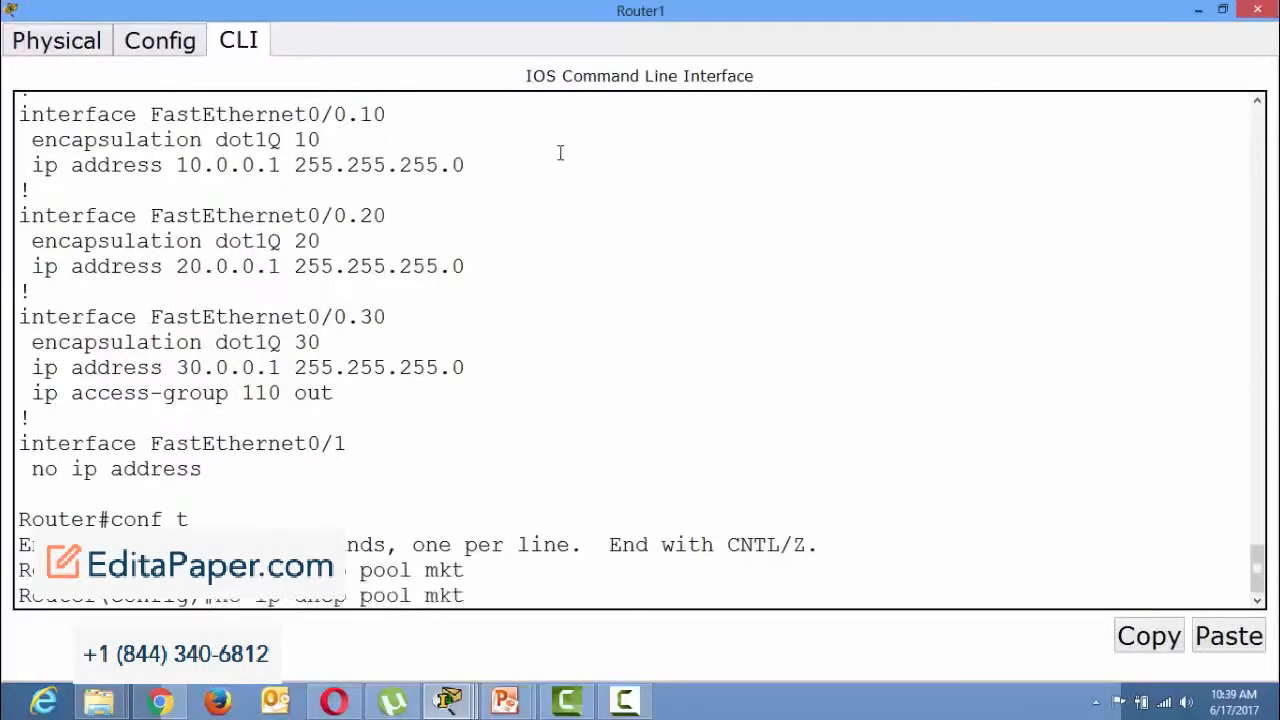
key("BackSpace")
key("BackSpace")
key("BackSpace")
type("sales")
key("Return")
key("ctrl+z")
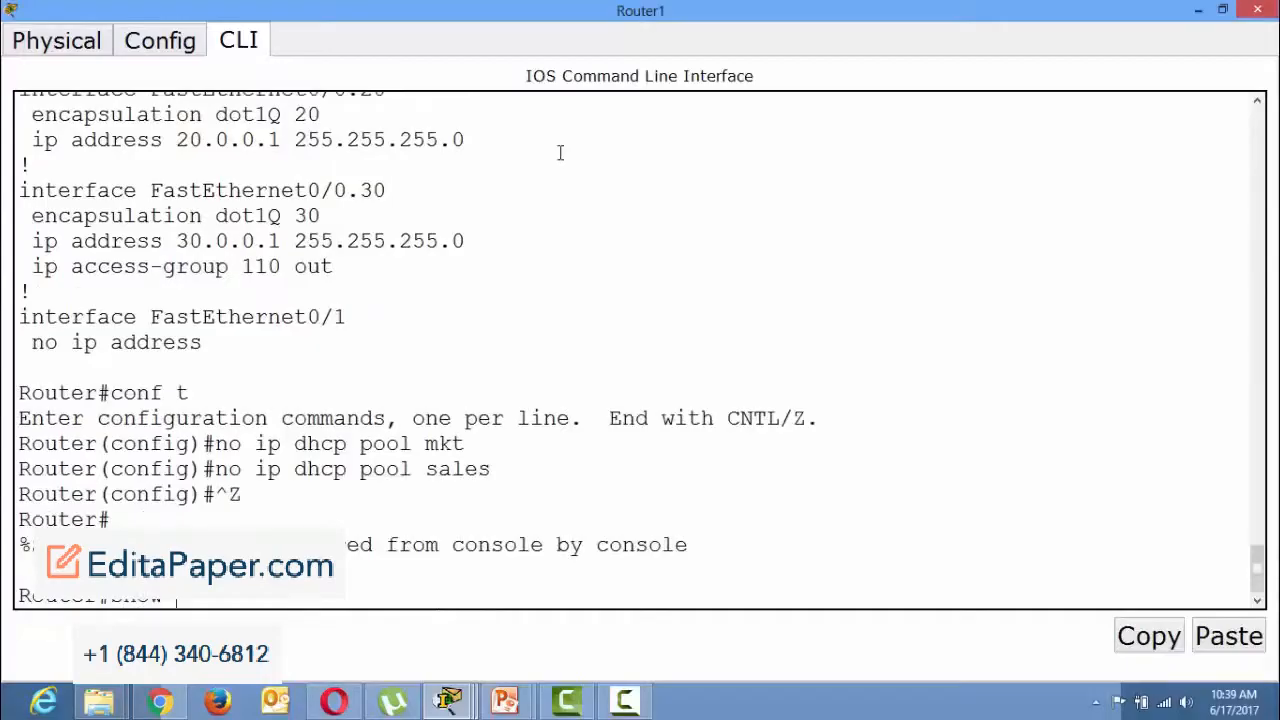
Display the router's running configuration with show ru and examine the DHCP entries.
type("show ru")
key("Return")
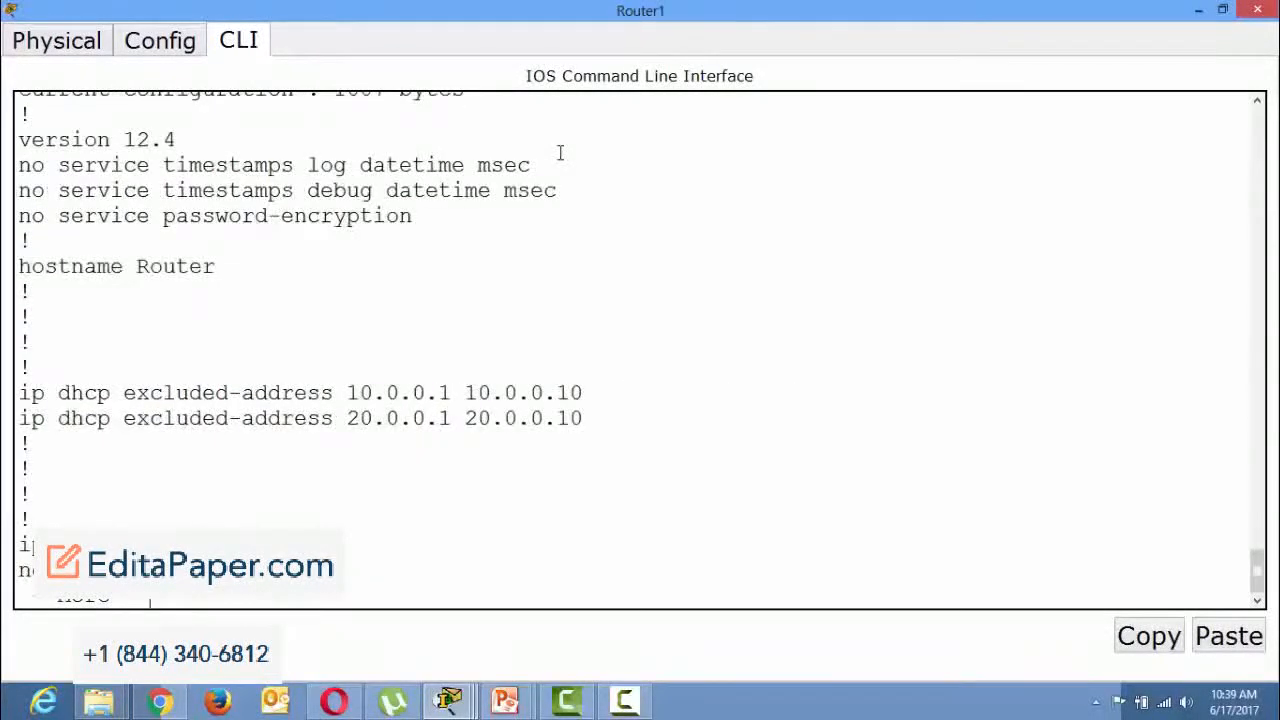
key("Return")
key("Return")
key("Return")
key("Return")
key("Return")
key("Return")
key("Return")
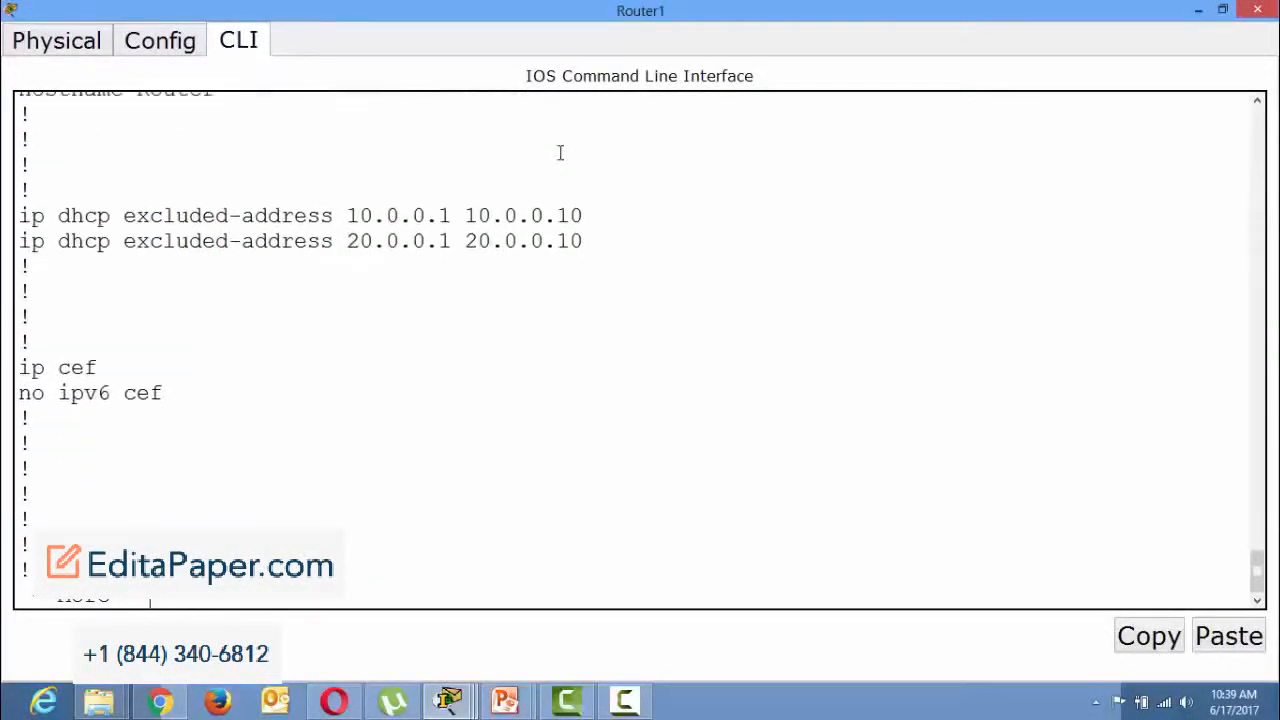
key("Return")
key("Return")
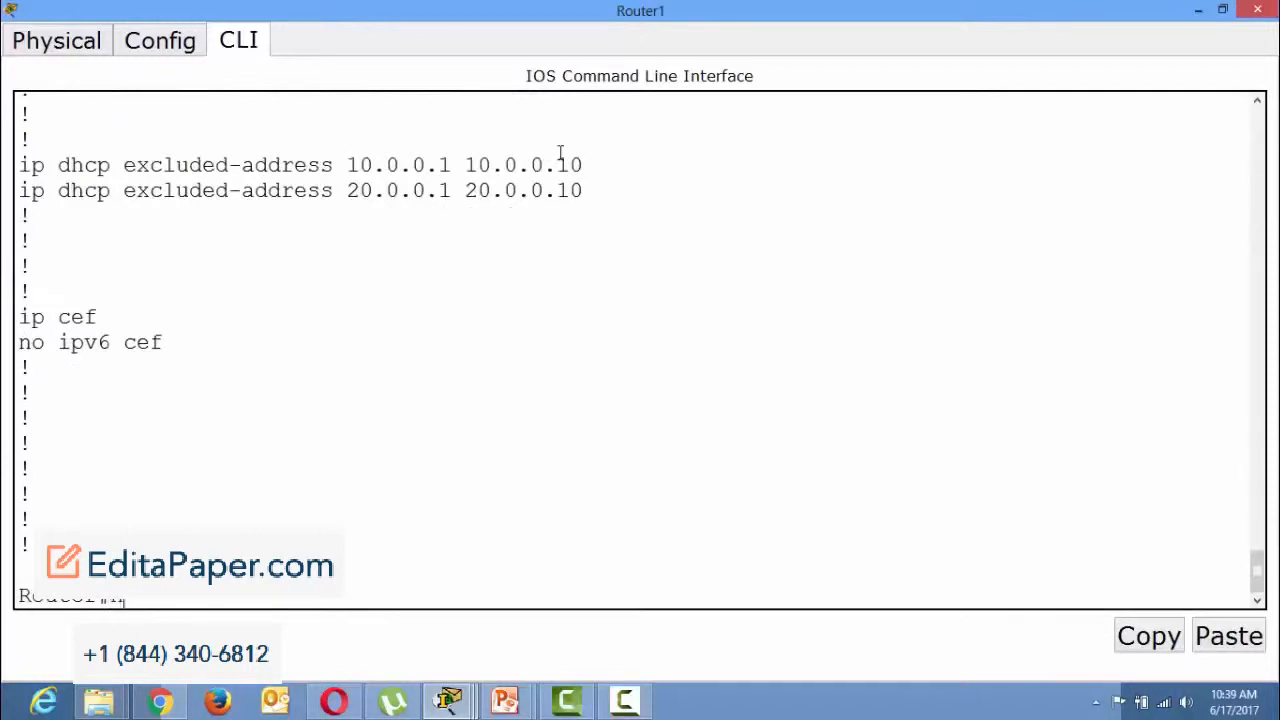
type("no ip dhcp ex")
key("Tab")
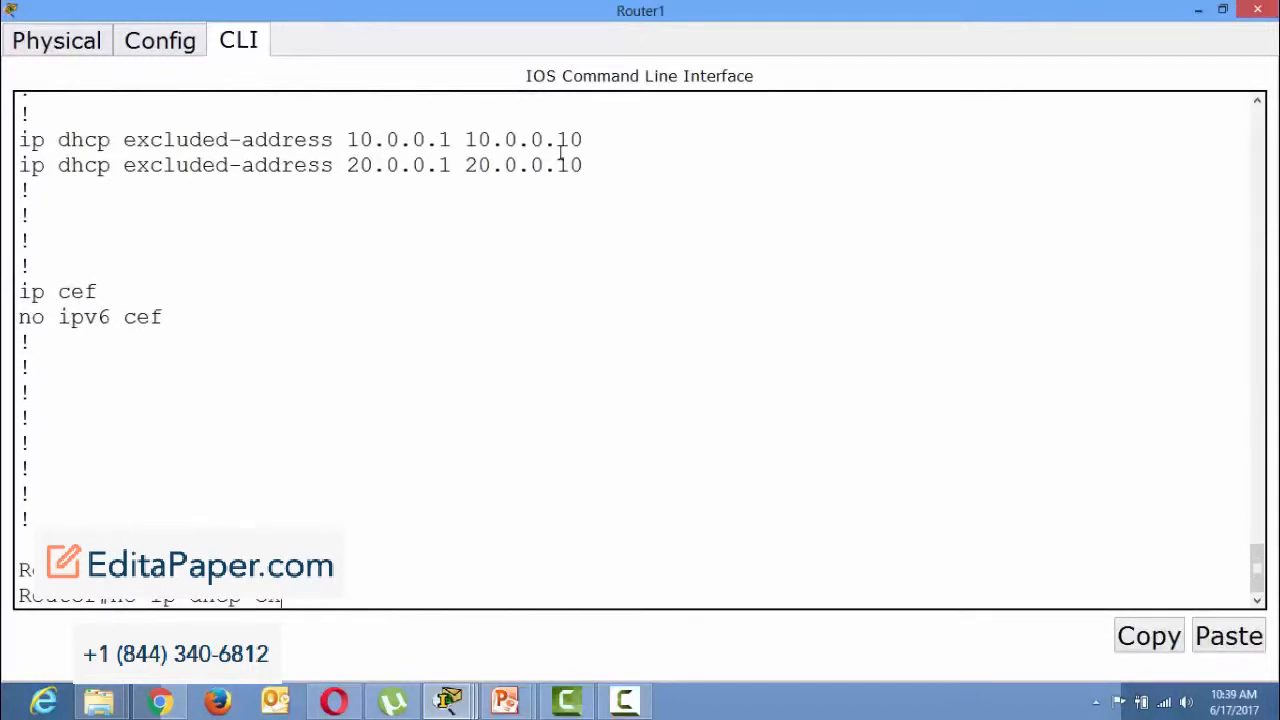
type("cl")
key("Tab")
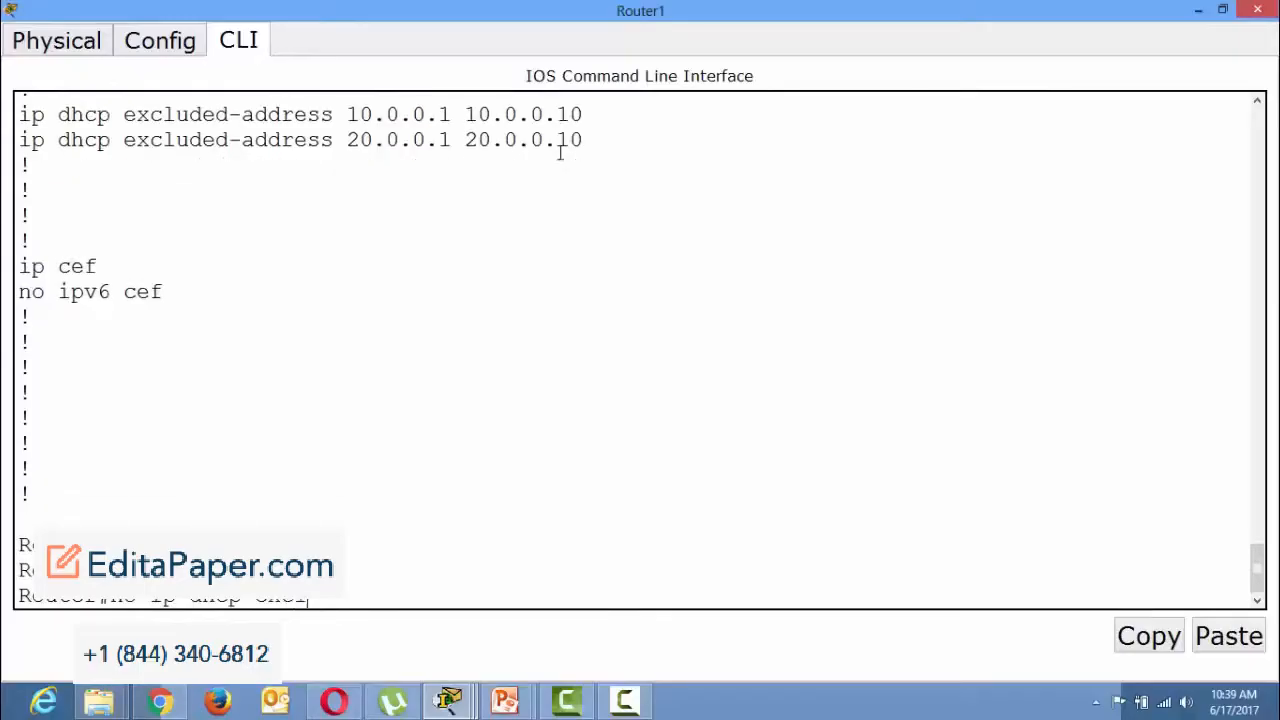
type("ude")
key("Tab")
key("Tab")
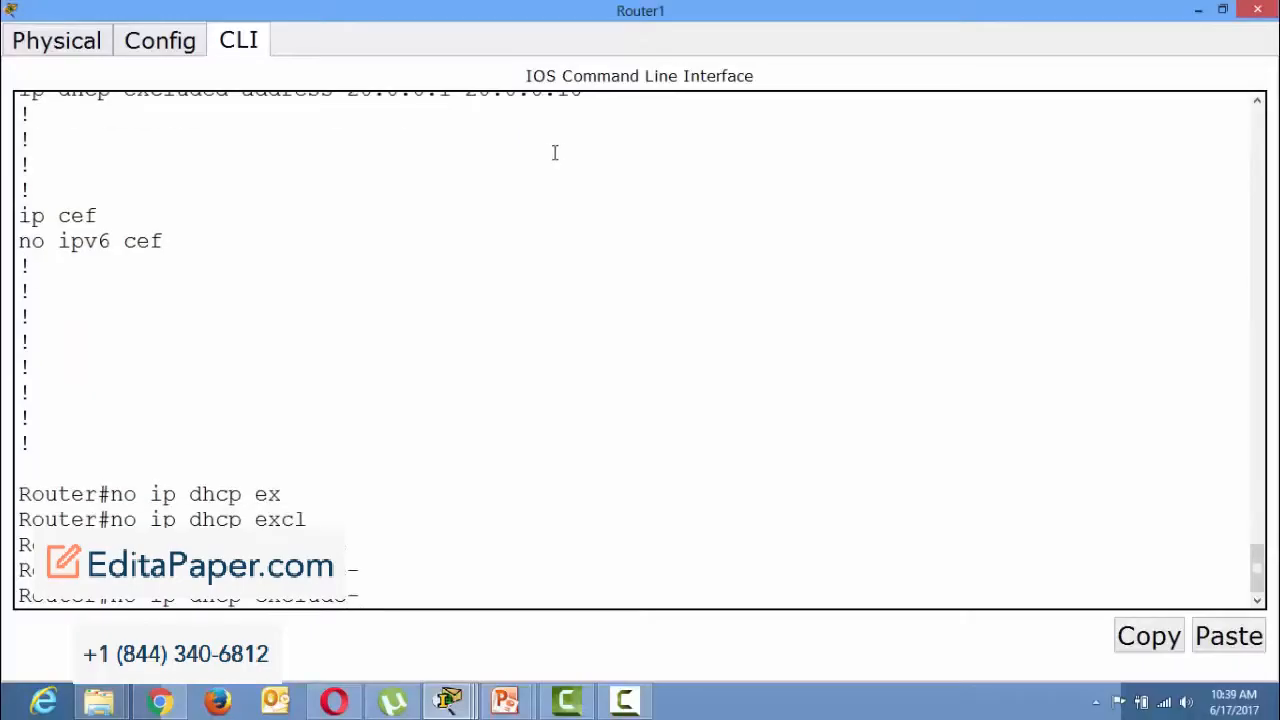
type("add")
key("Tab")
key("BackSpace")
key("BackSpace")
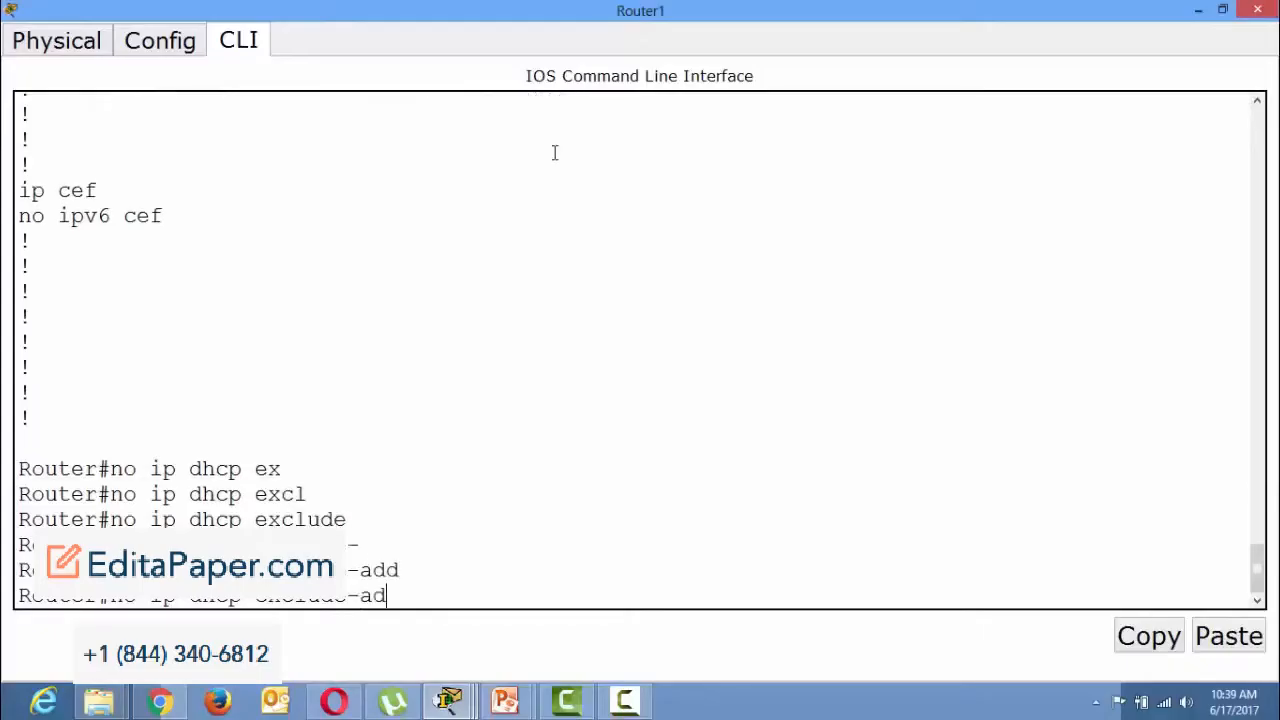
key("BackSpace")
key("BackSpace")
key("BackSpace")
key("BackSpace")
key("BackSpace")
key("BackSpace")
key("BackSpace")
key("BackSpace")
key("BackSpace")
key("BackSpace")
key("BackSpace")
key("BackSpace")
key("BackSpace")
key("BackSpace")
key("BackSpace")
key("BackSpace")
key("BackSpace")
key("BackSpace")
key("BackSpace")
key("BackSpace")
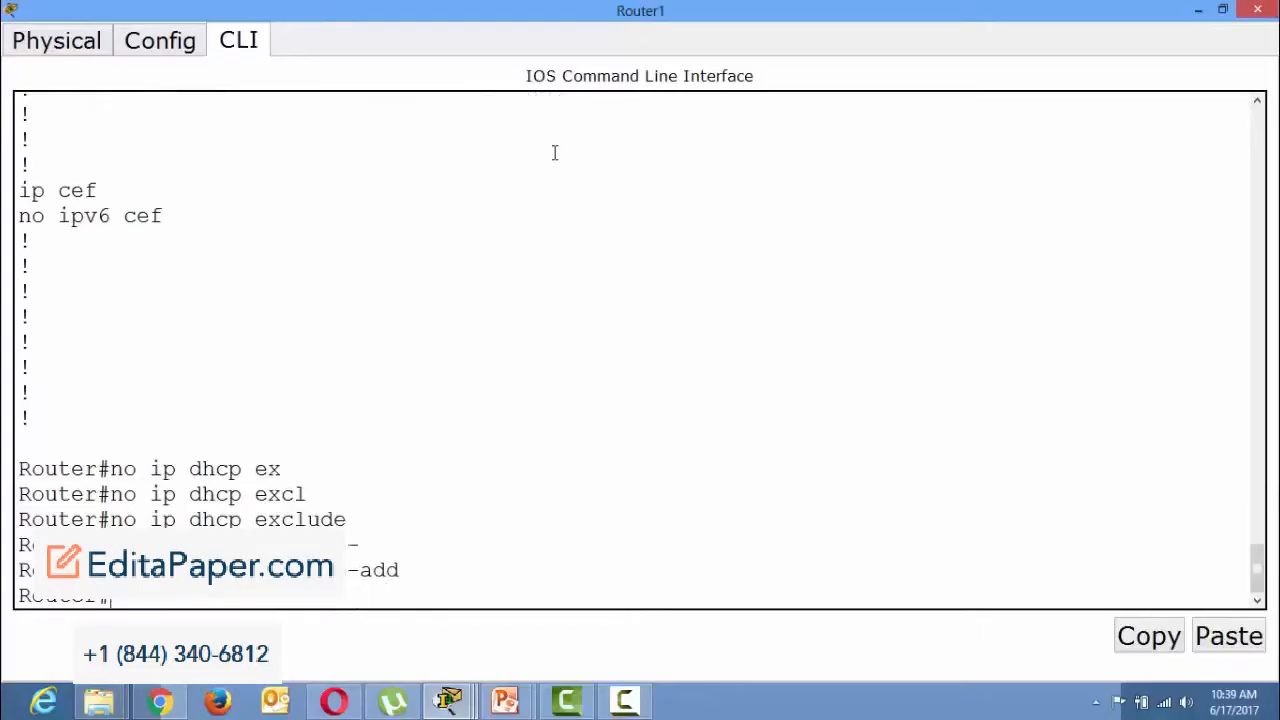
Enter global configuration mode and remove the DHCP excluded range with no ip dhcp excluded-address 10.0.0.1 10.0.0.10.
type("conf t")
key("Return")
type("no ")
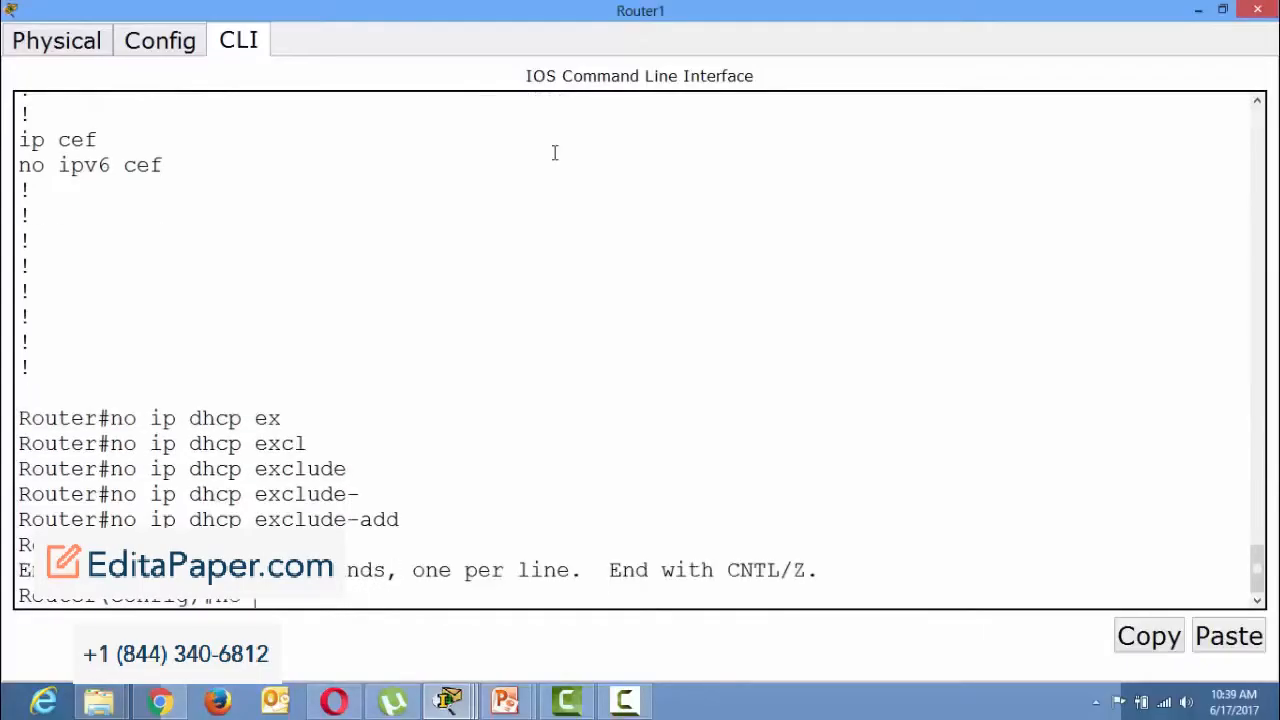
type("ip dhcp ex")
key("Tab")
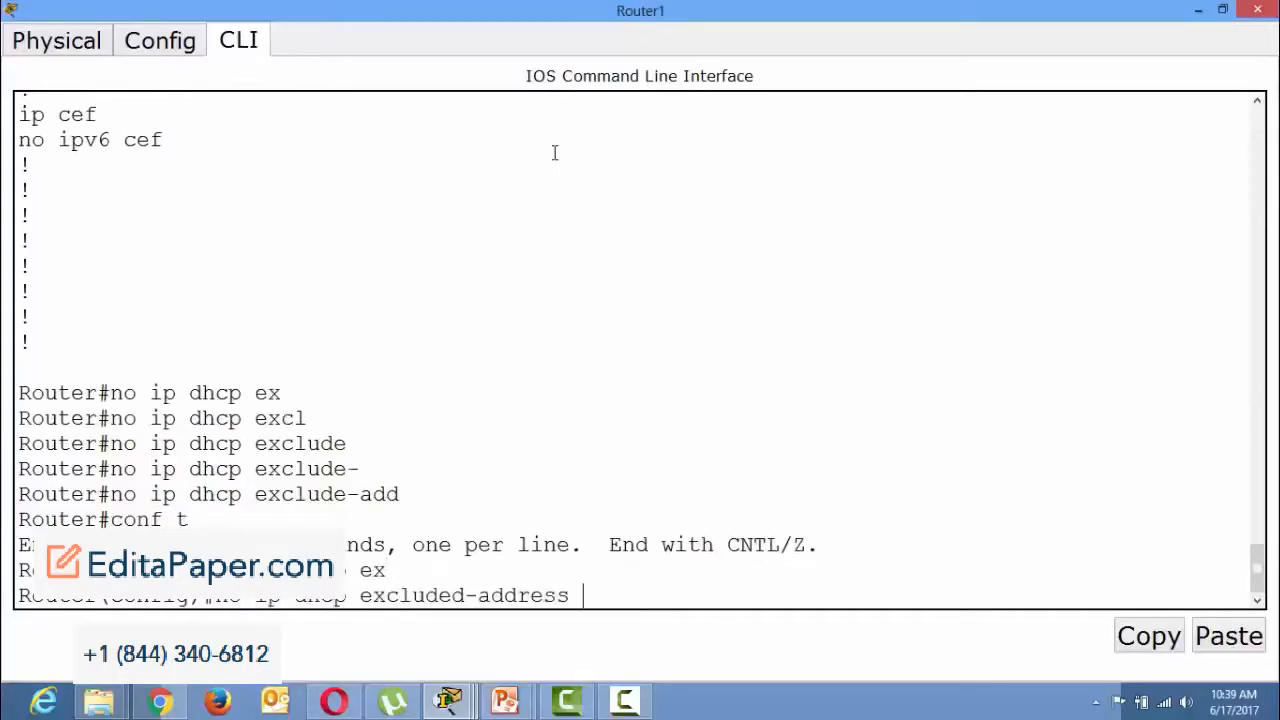
scroll(555, 152, "up", 2)
scroll(555, 154, "down", 2)
type("10.0.0.1 10.0.0.10")
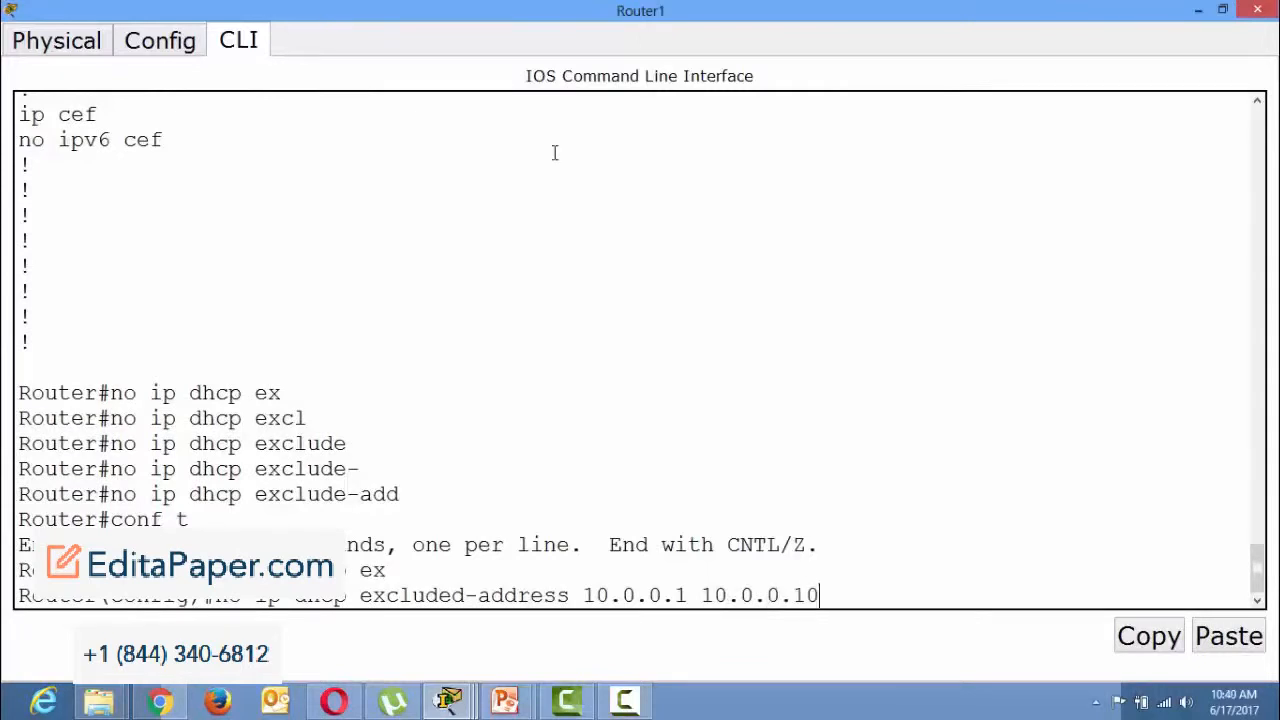
key("Return")
Try to remove the excluded range 20.0.0.1 to 20.0.0.10 by editing the previous command, and return to privileged EXEC mode.
key("Up")
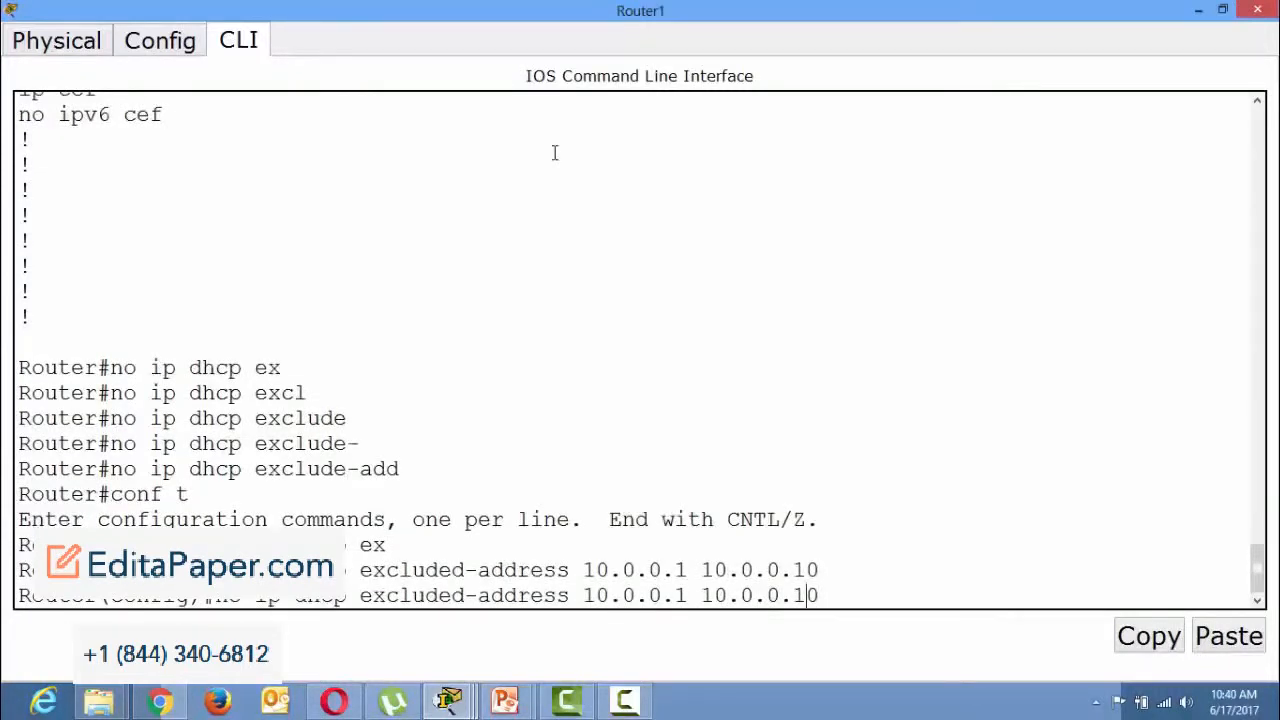
key("Right")
key("Right")
key("Right")
key("BackSpace")
type("2")
key("Left")
key("Left")
key("Left")
key("Left")
key("Left")
key("Left")
key("Left")
key("Left")
key("Left")
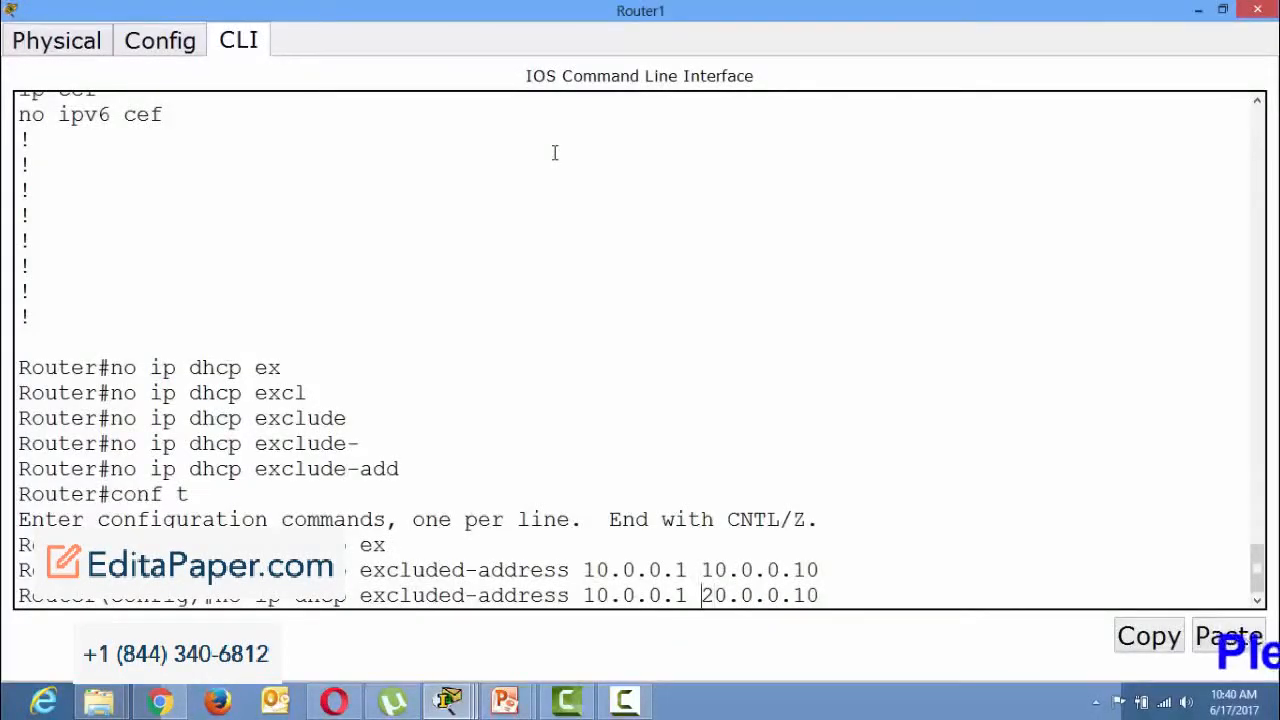
key("BackSpace")
type("2")
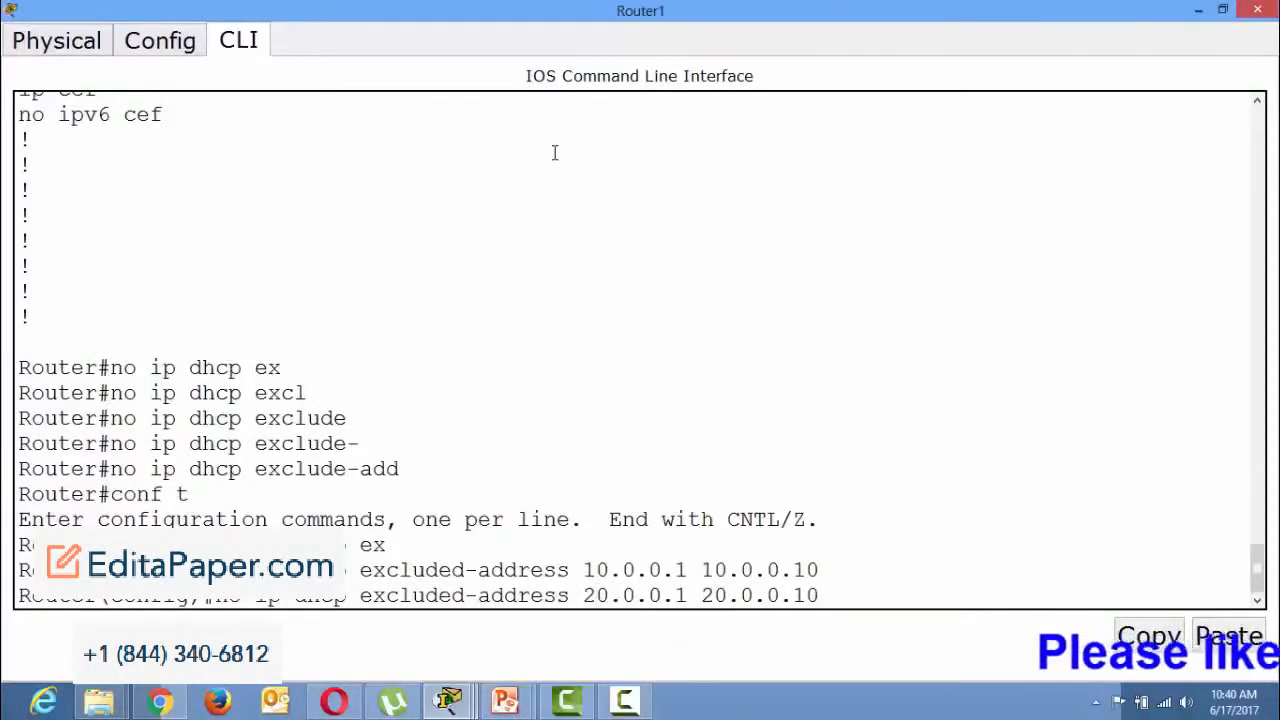
key("ctrl+z")
key("Return")
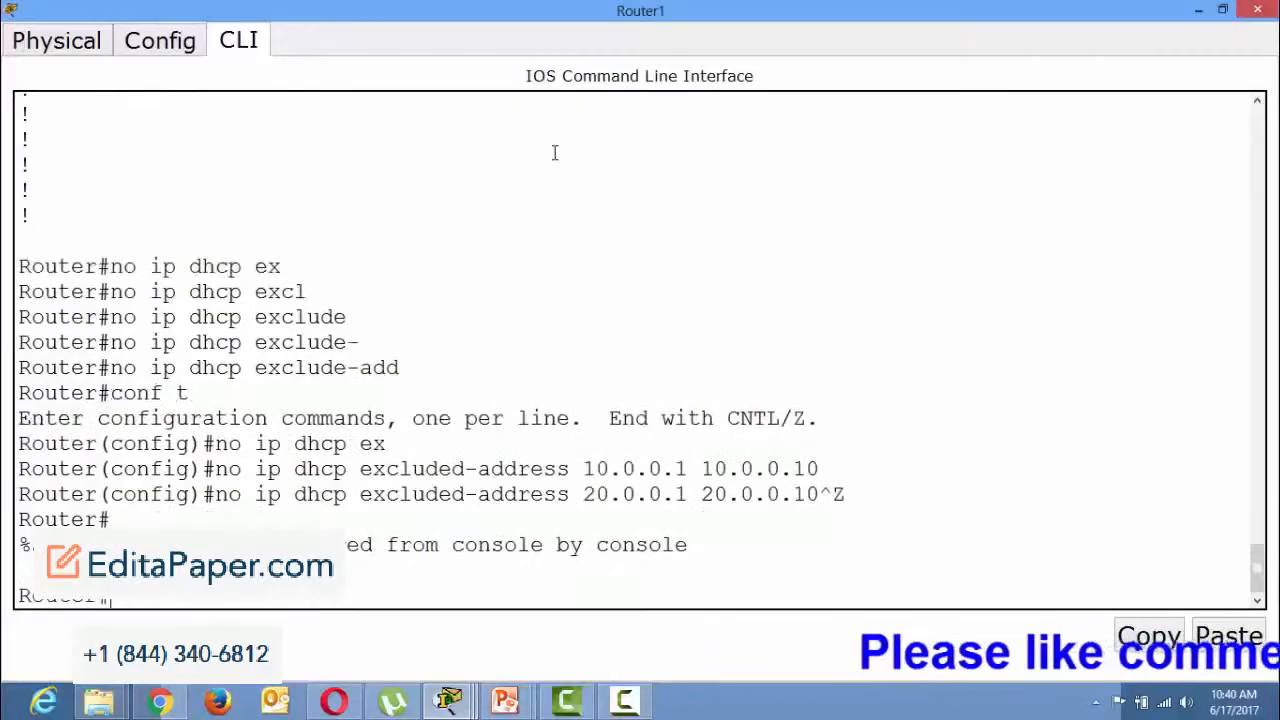
Display the running configuration and check which DHCP excluded-address entries remain.
type("show run")
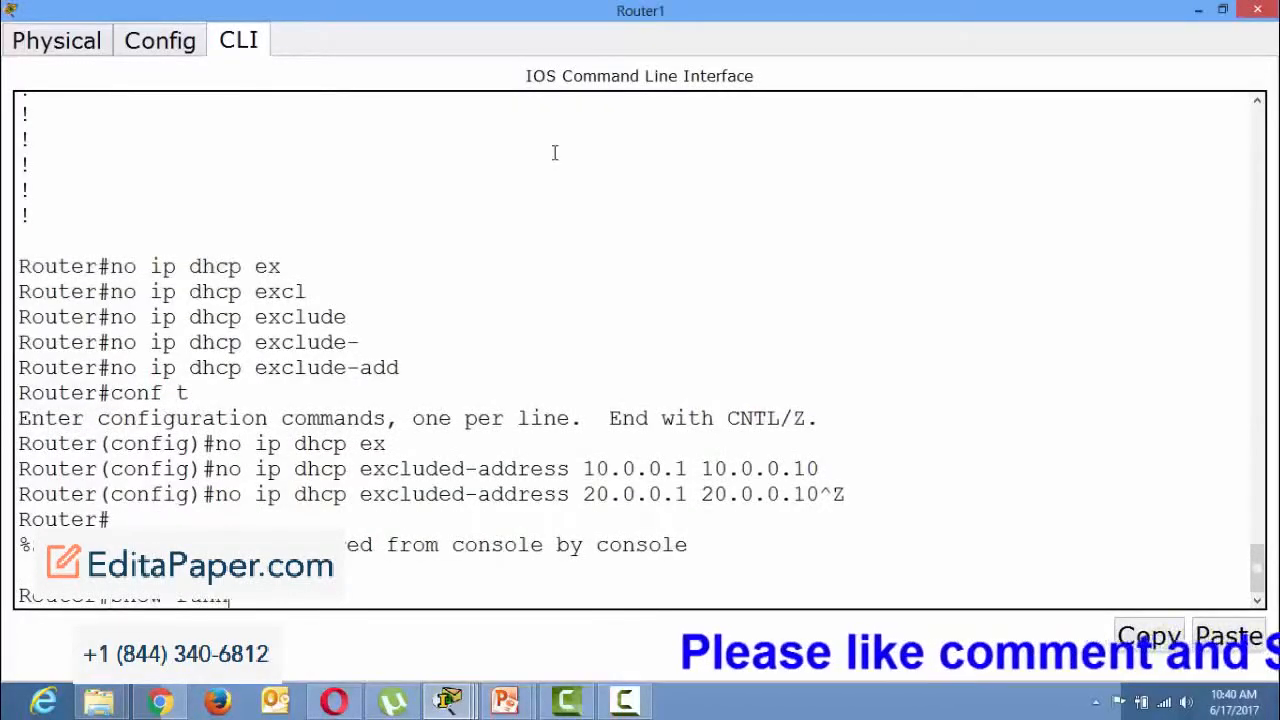
key("Return")
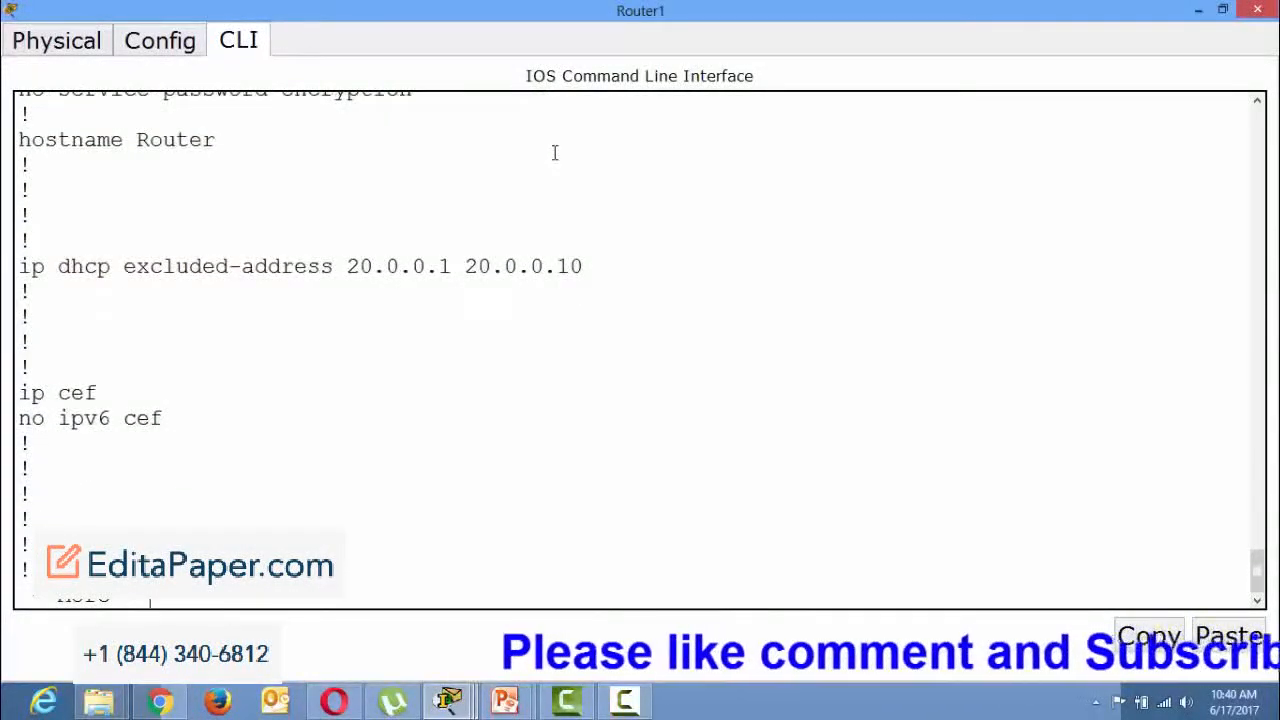
key("ctrl+c")
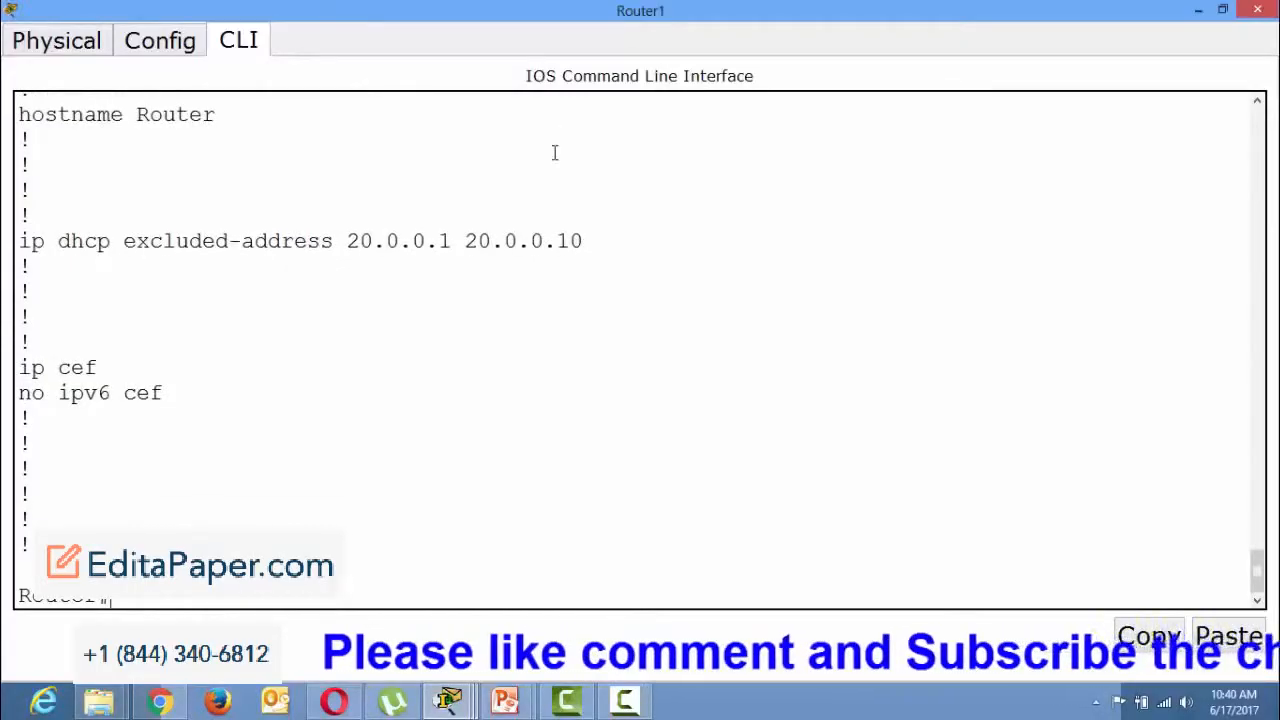
Re-enter global configuration mode and run no ip dhcp excluded-address 20.0.0.1 20.0.0.10.
type("conf")
type("no ip dhcp pool sales")
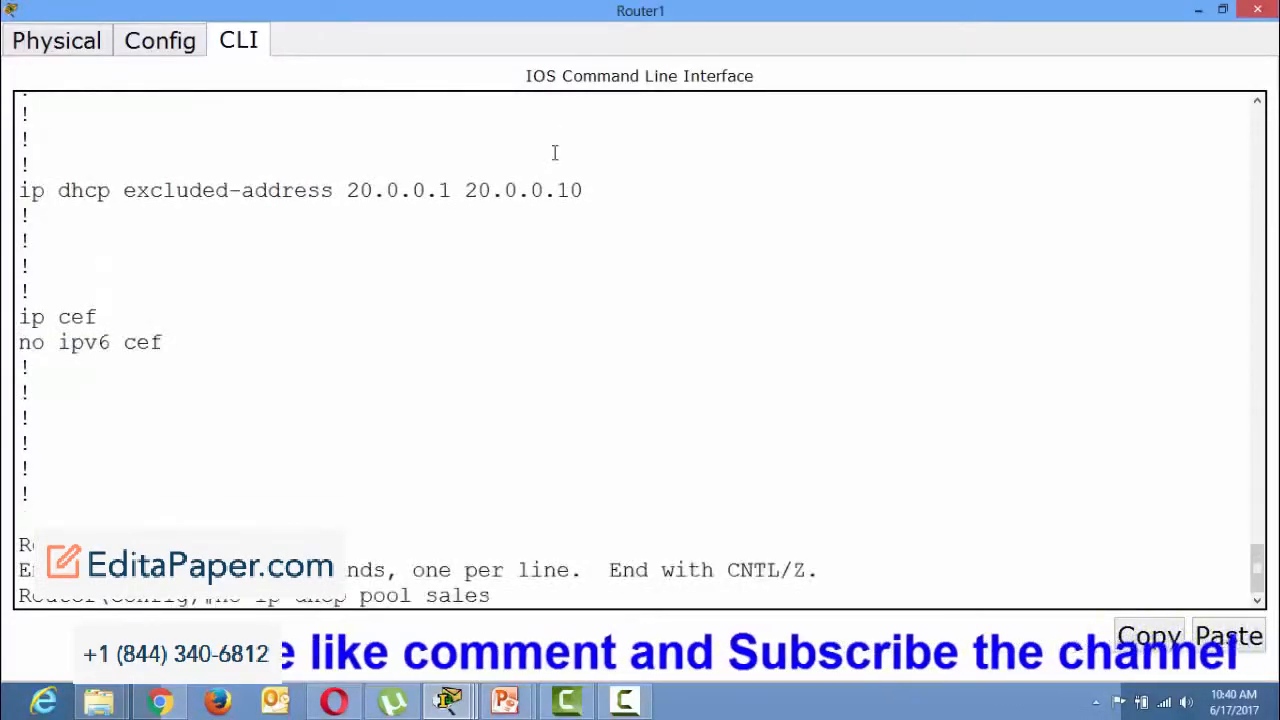
key("BackSpace")
key("BackSpace")
key("BackSpace")
key("BackSpace")
key("BackSpace")
type("mkt")
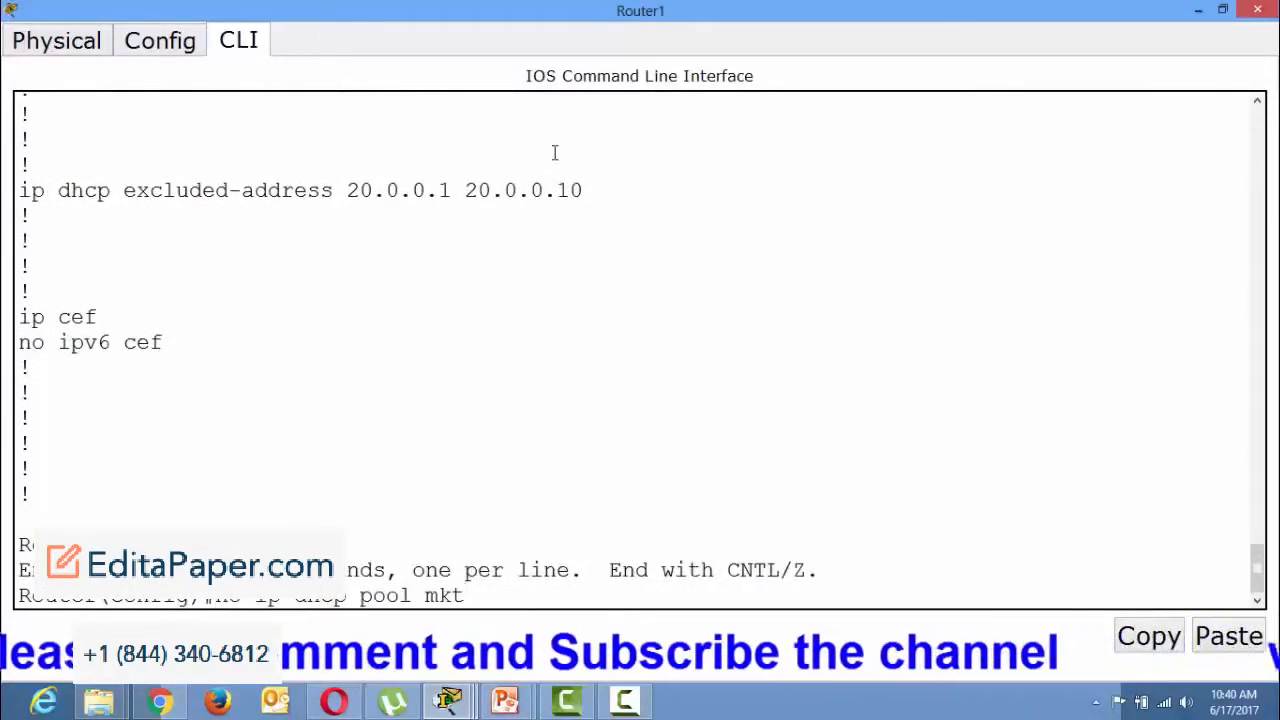
key("Up")
key("Up")
key("Up")
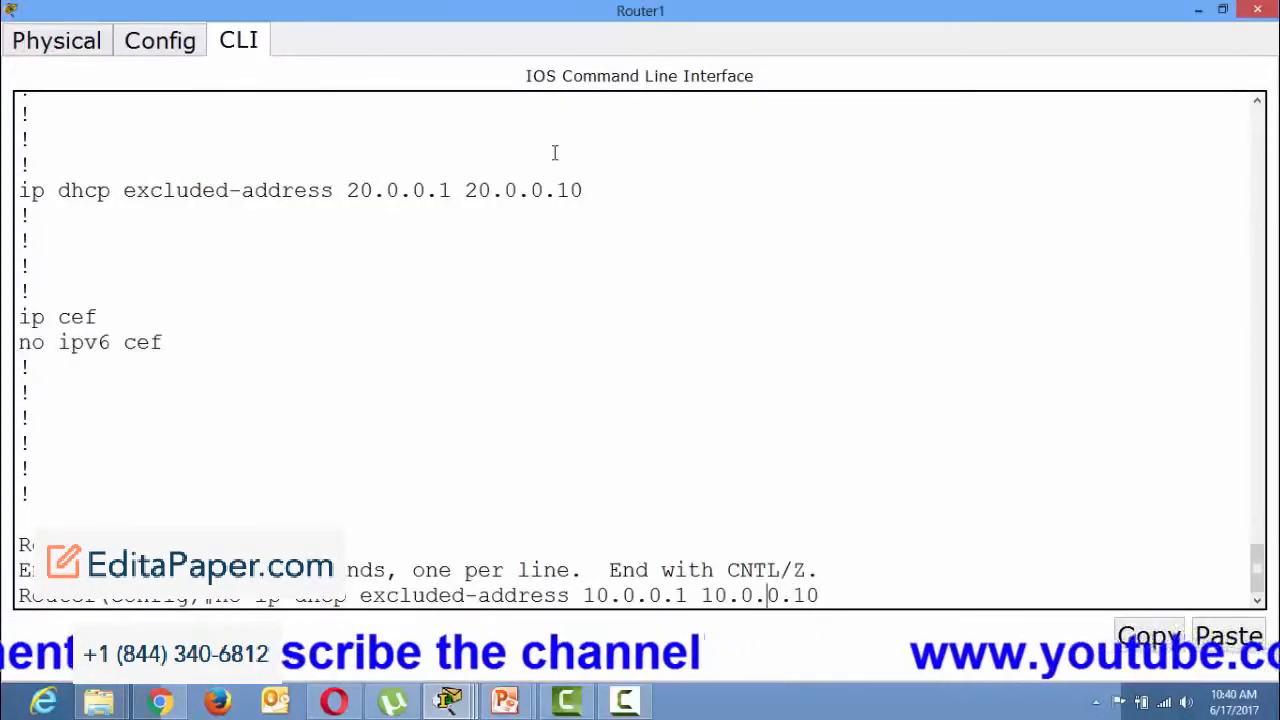
key("Left")
key("Left")
key("Left")
key("Left")
key("Left")
key("Left")
key("Left")
key("Left")
key("BackSpace")
type("2")
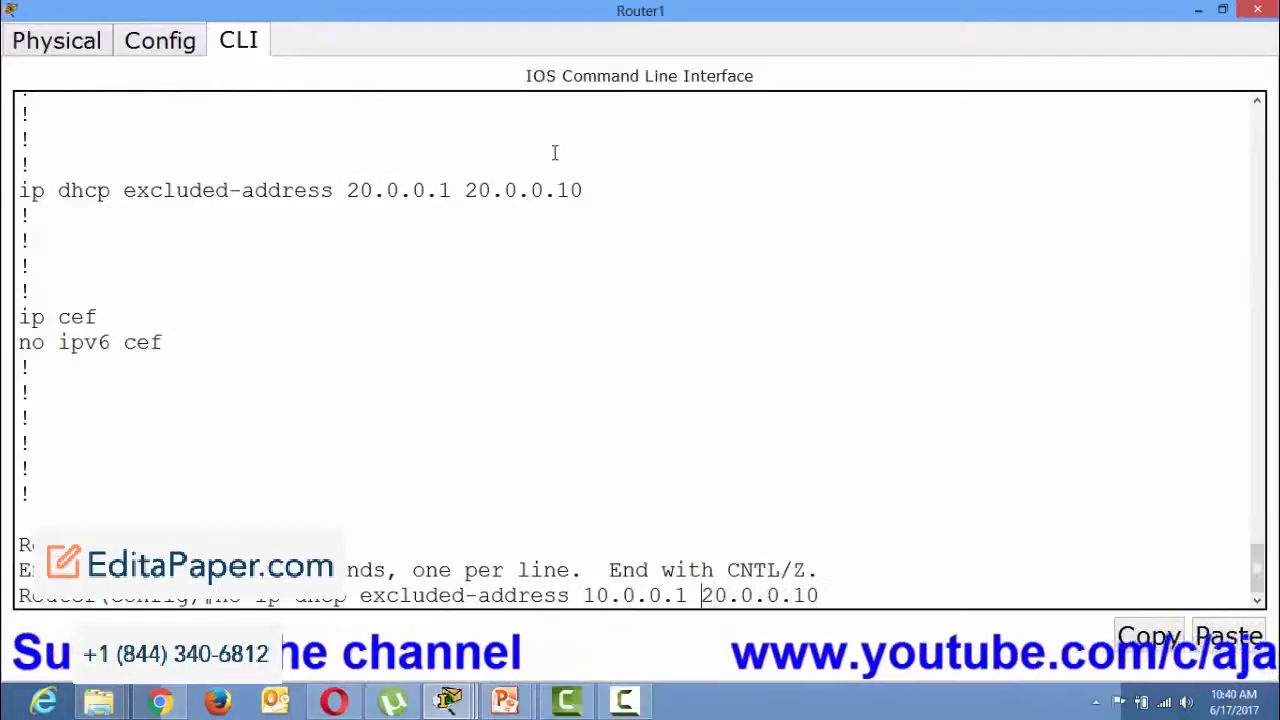
key("Left")
key("Left")
key("Left")
key("Left")
key("Left")
key("Left")
key("Left")
key("Left")
key("Left")
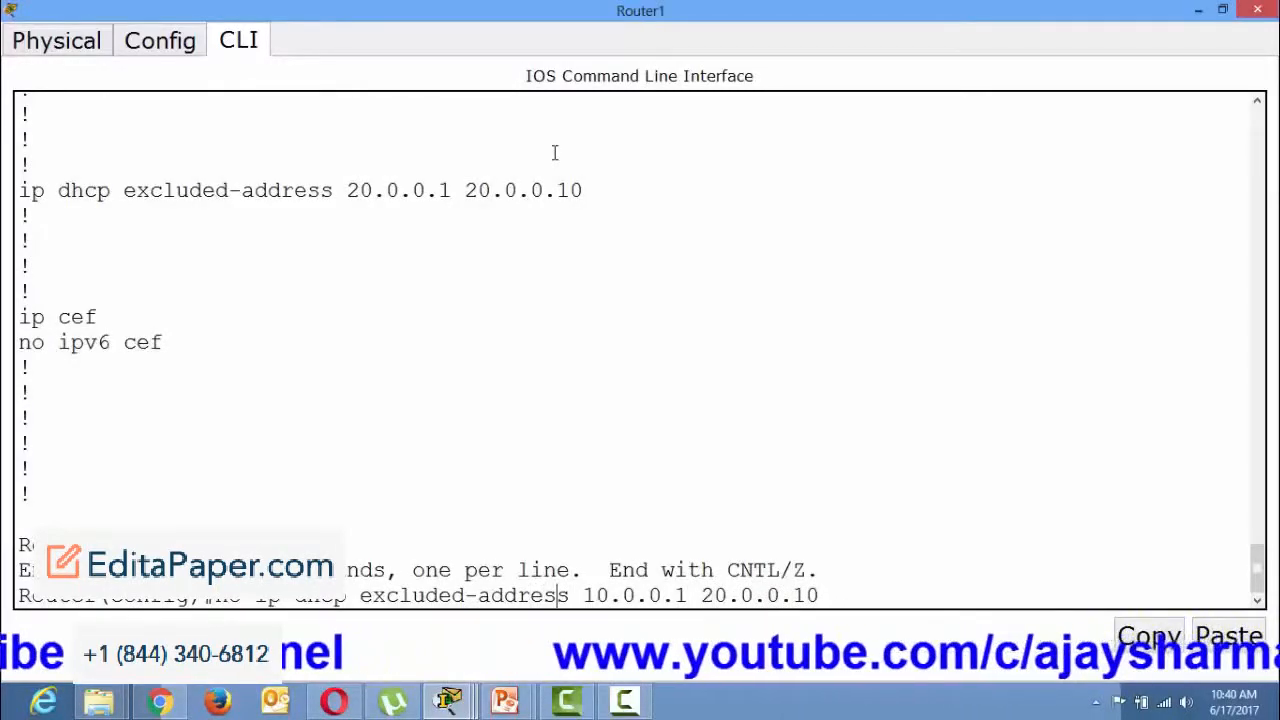
key("Left")
key("Delete")
type("2")
key("Return")
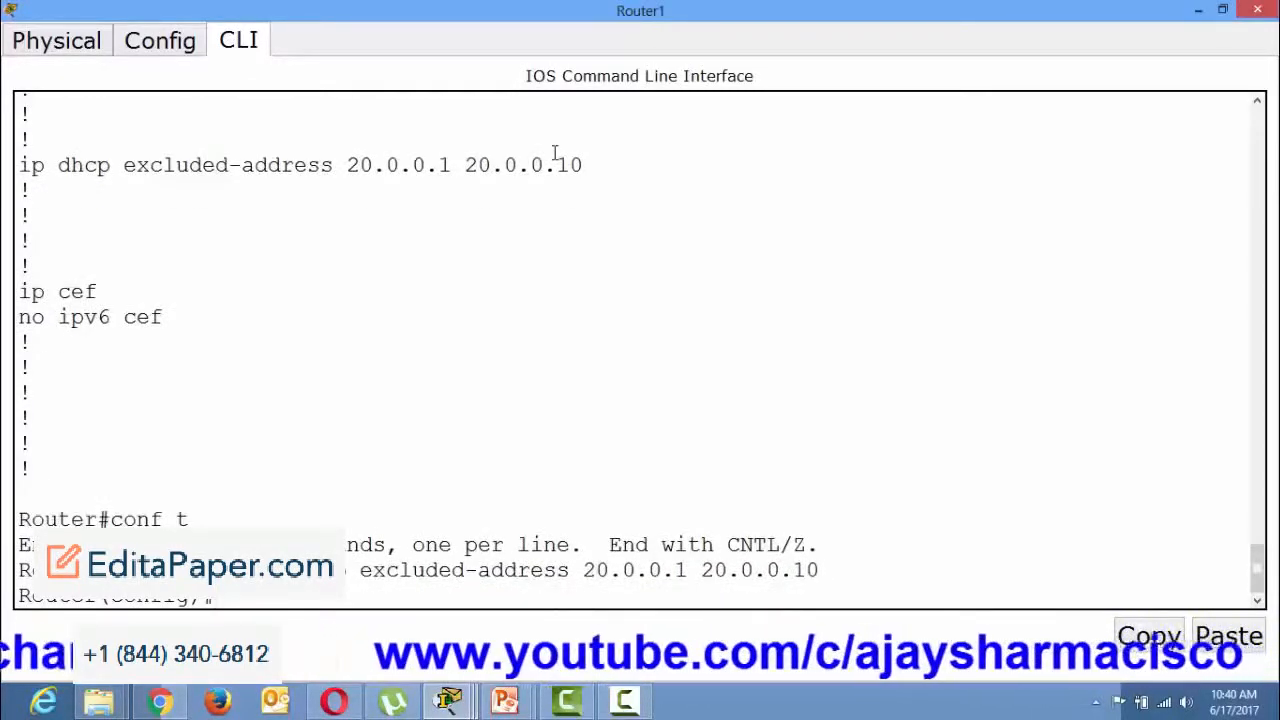
Return to privileged EXEC mode and examine the running configuration again for leftover DHCP entries.
key("ctrl+z")
type("show run")
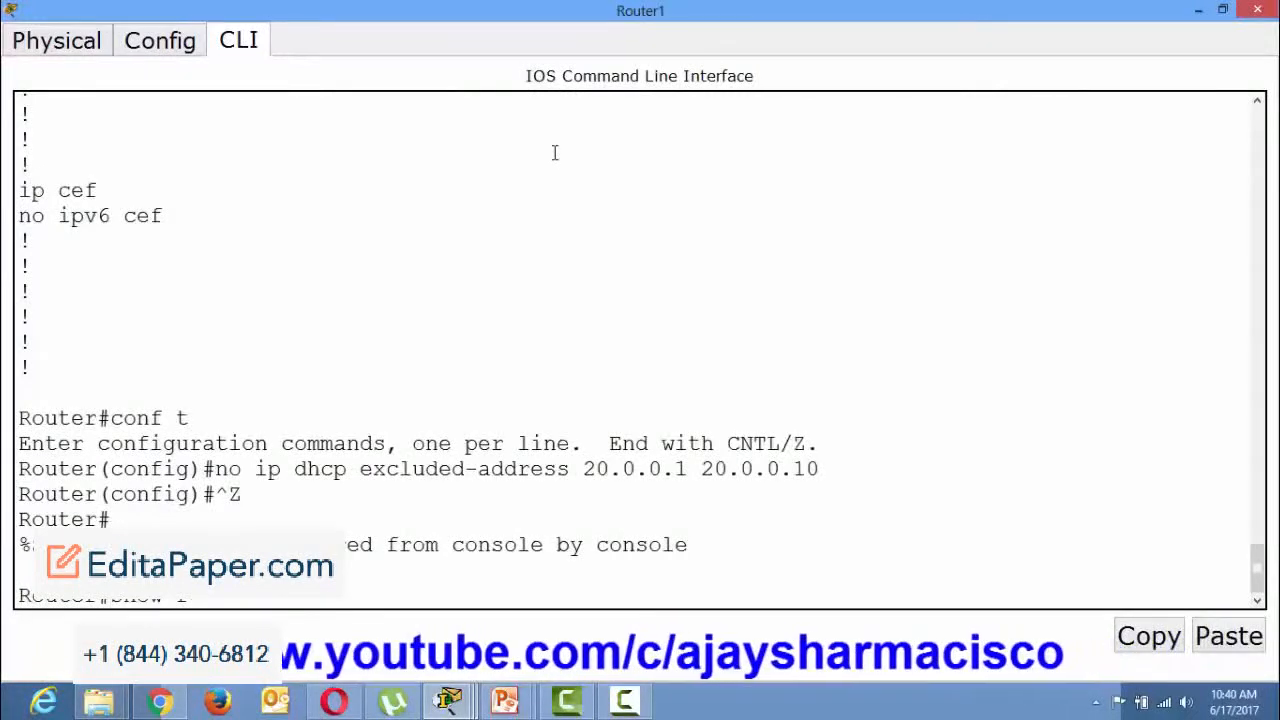
key("Tab")
key("Return")
key("Return")
key("Return")
key("Return")
key("Return")
key("Return")
key("Return")
key("Return")
key("Return")
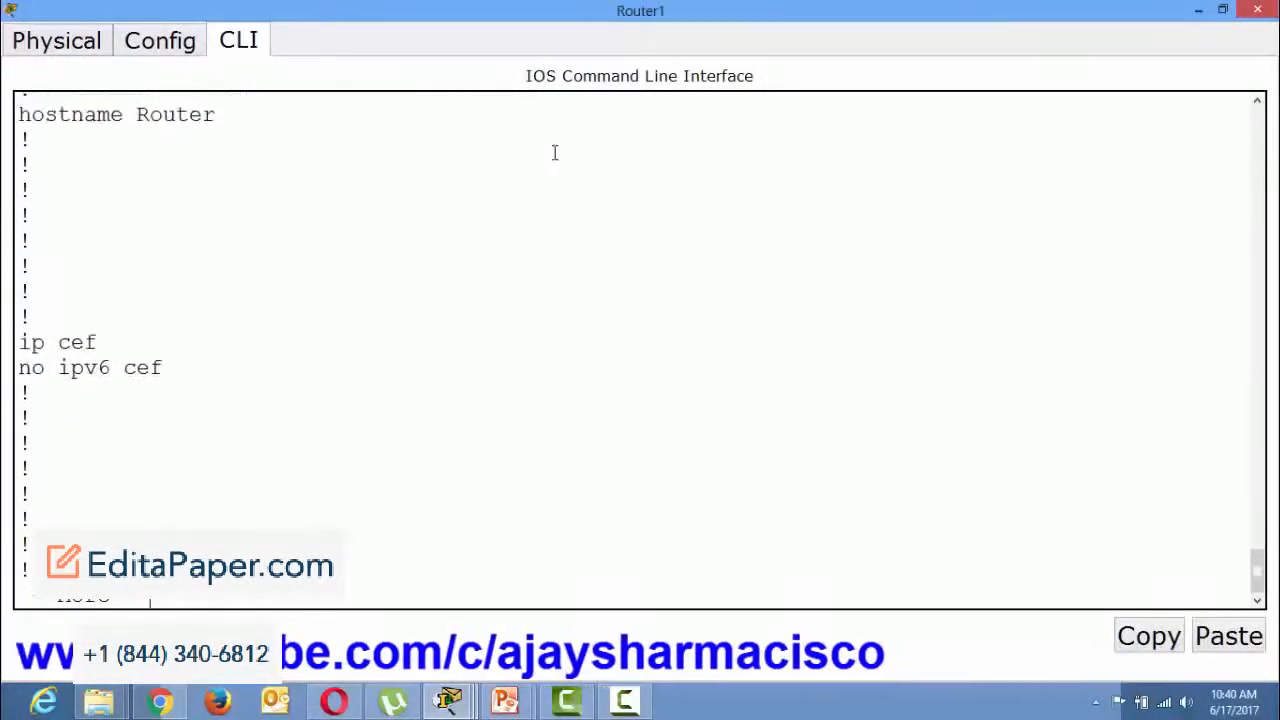
key("ctrl+c")
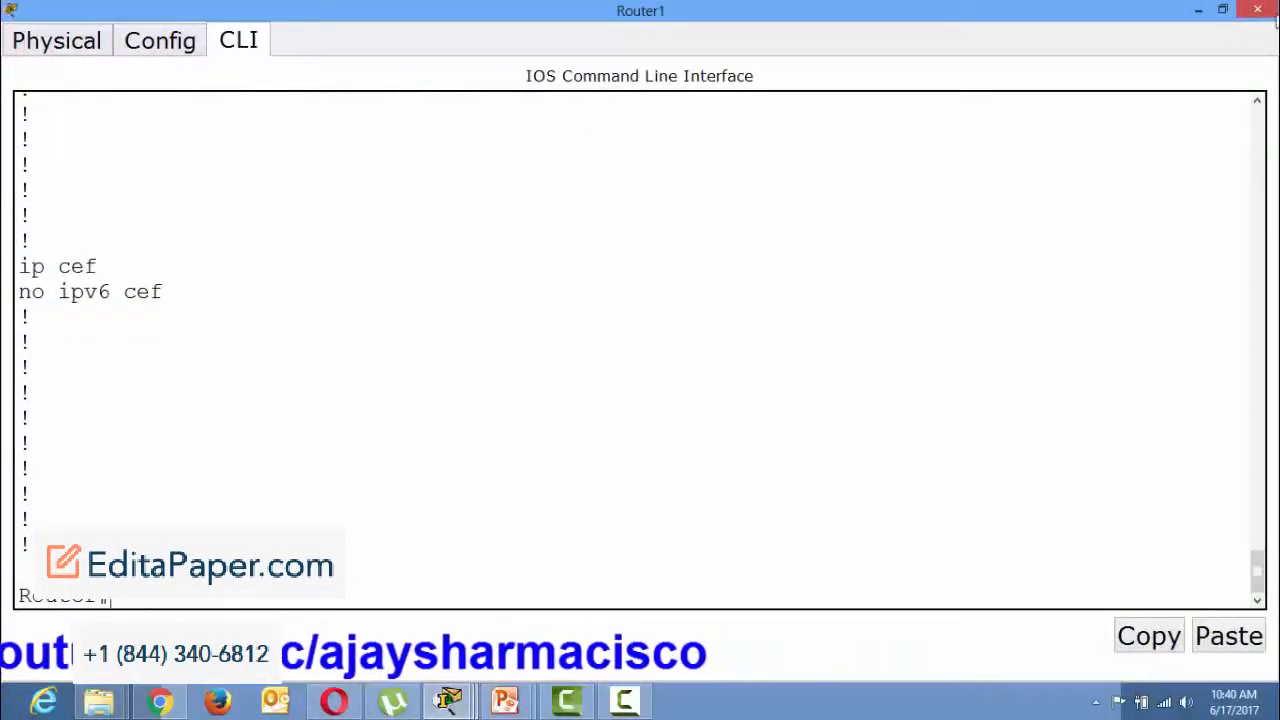
Close Router1's window, request a fresh IPv4 address on PC0 by switching from Static to DHCP, and close PC0's window.
left_click(1258, 10)
left_click(303, 376)
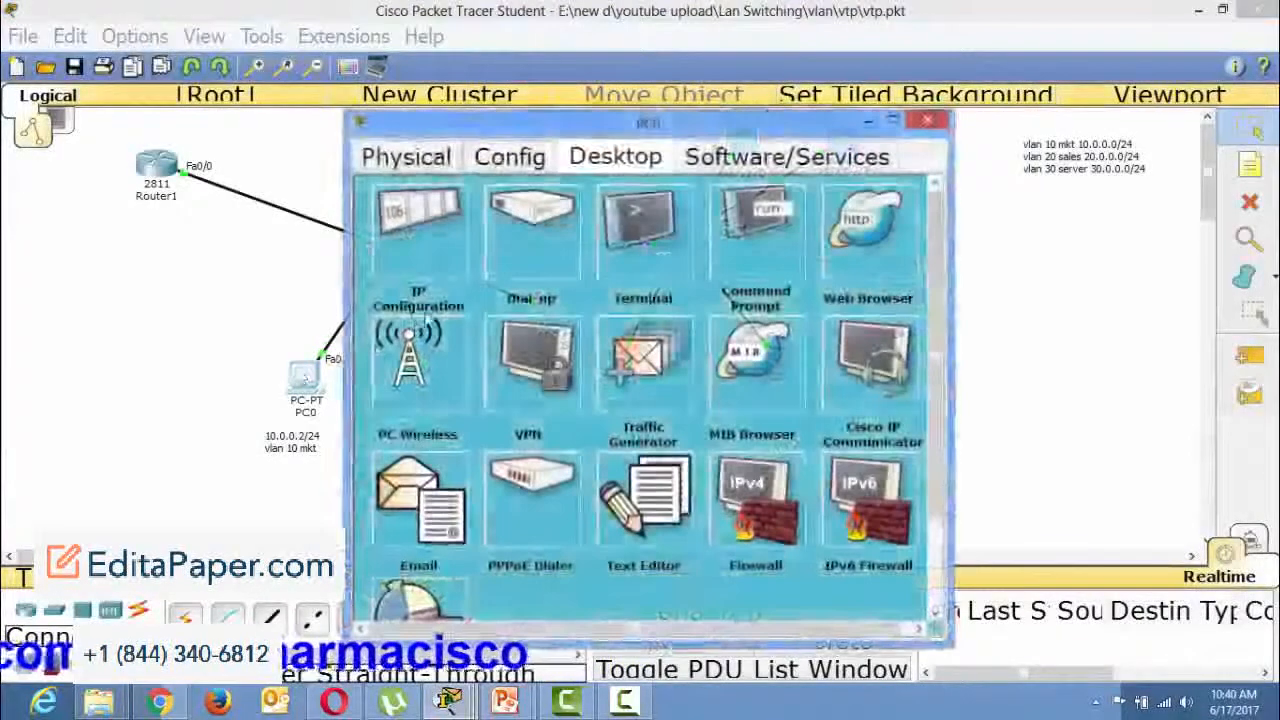
left_click(424, 312)
left_click(517, 230)
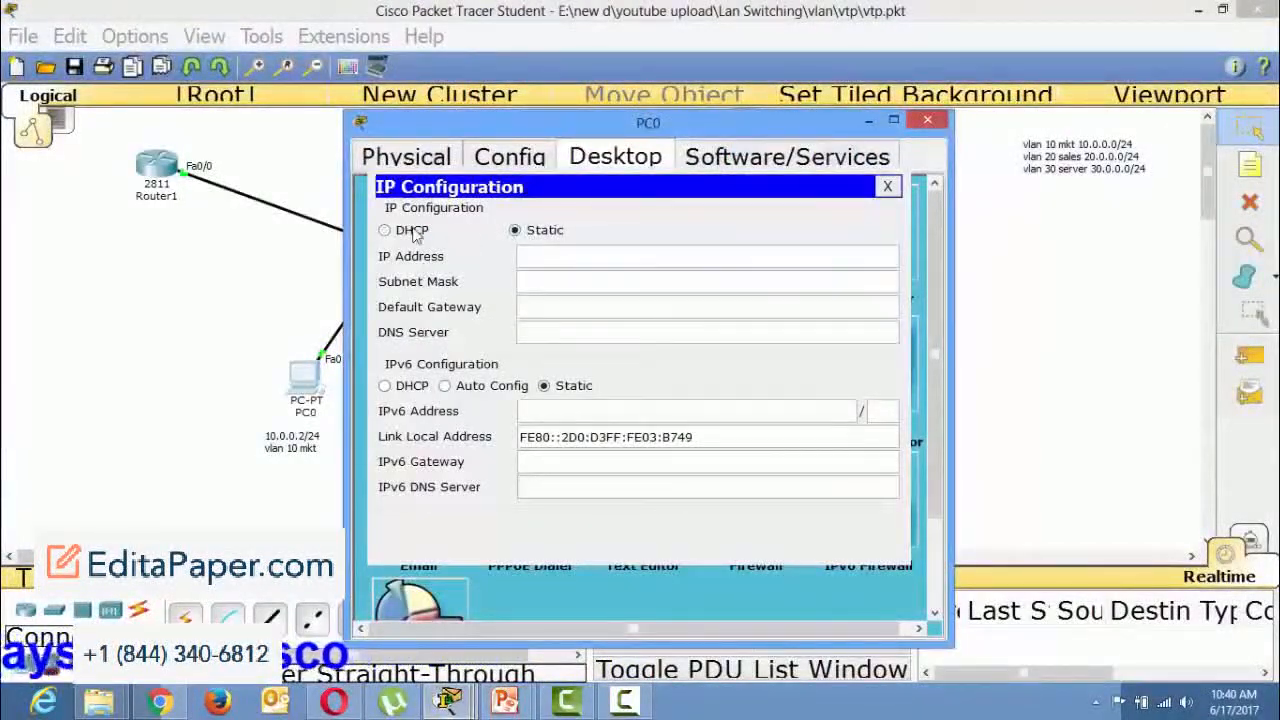
left_click(385, 230)
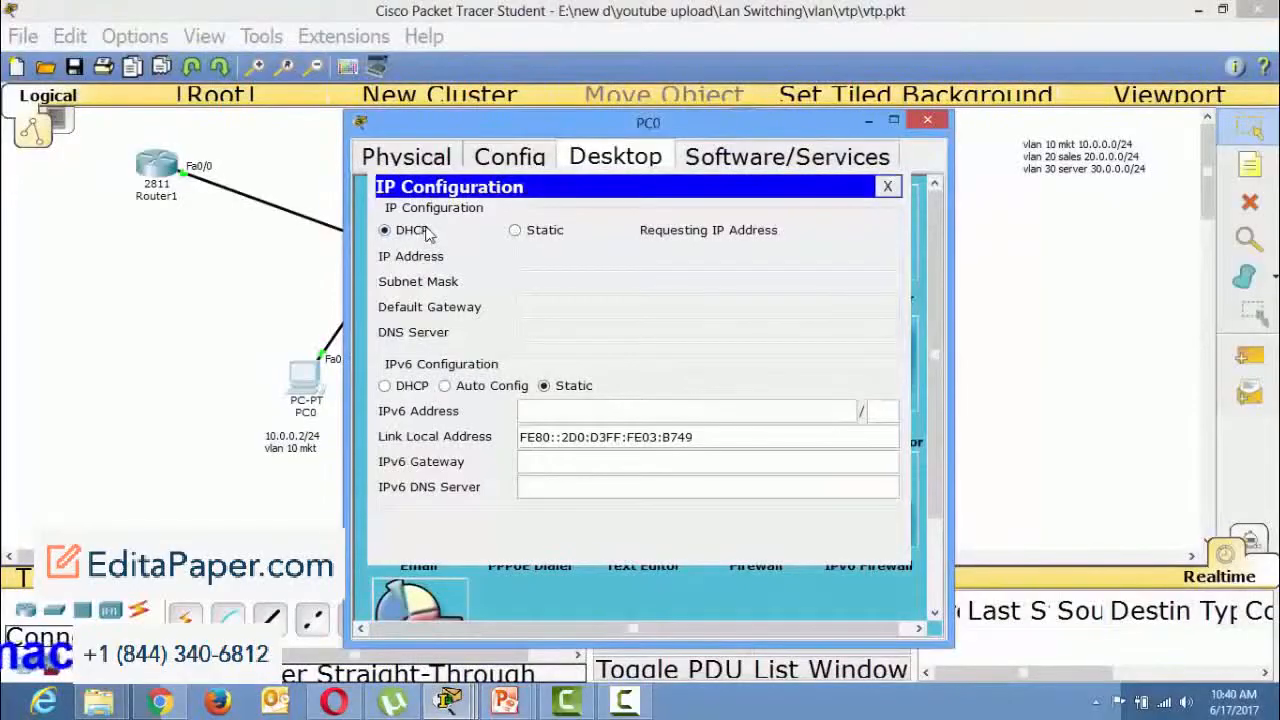
left_click(928, 122)
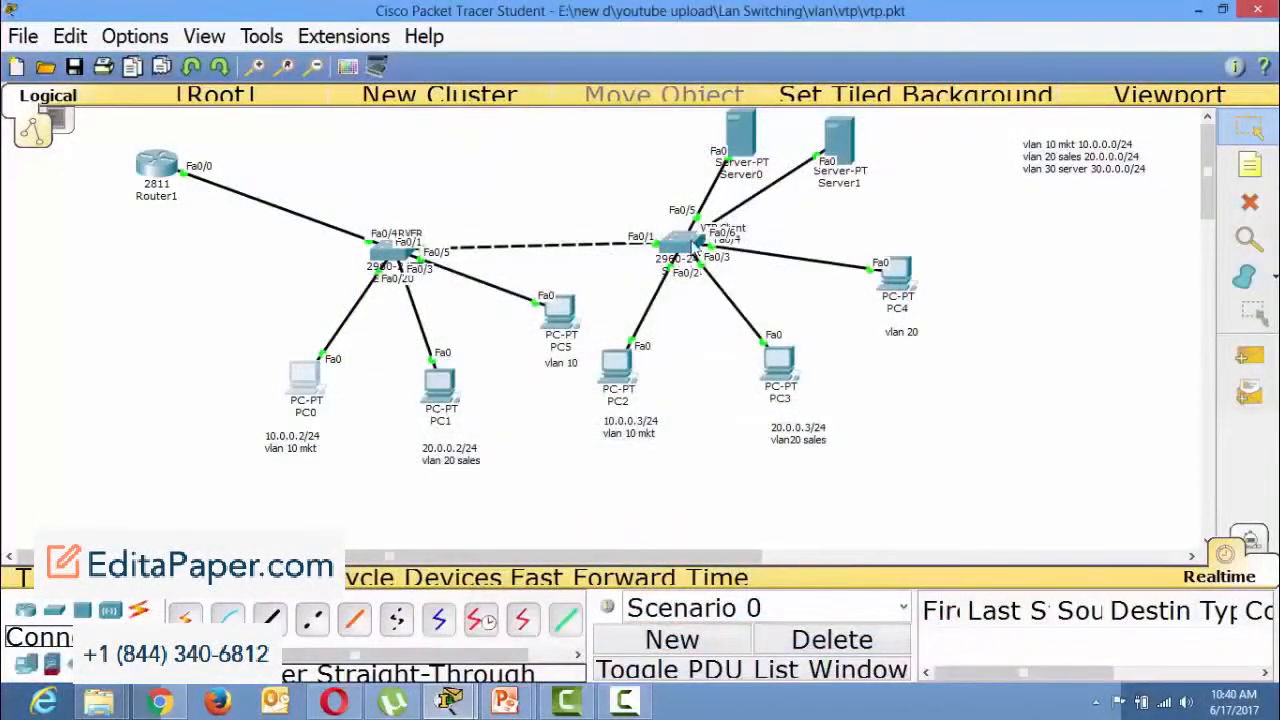
Give Server1 the static IP address 30.0.0.3, subnet mask 255.0.0.0 and default gateway 30.0.0.1, and close its window.
left_click(840, 145)
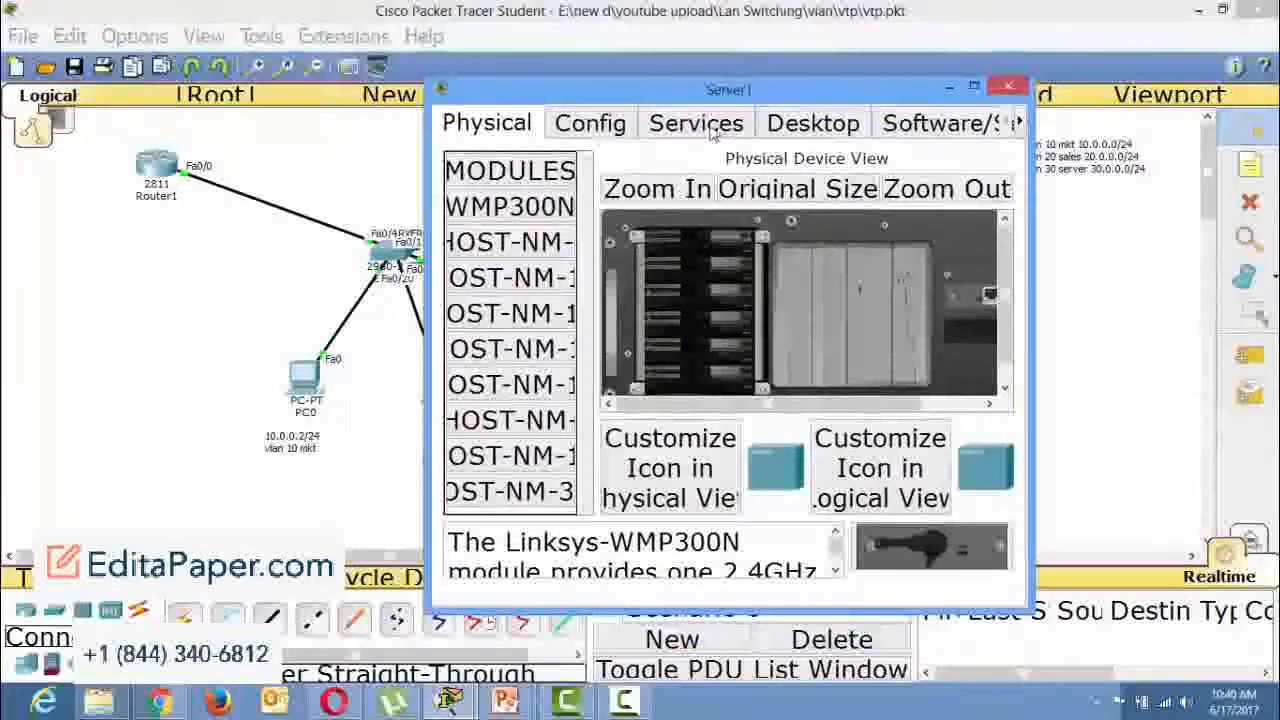
left_click(813, 122)
left_click(538, 215)
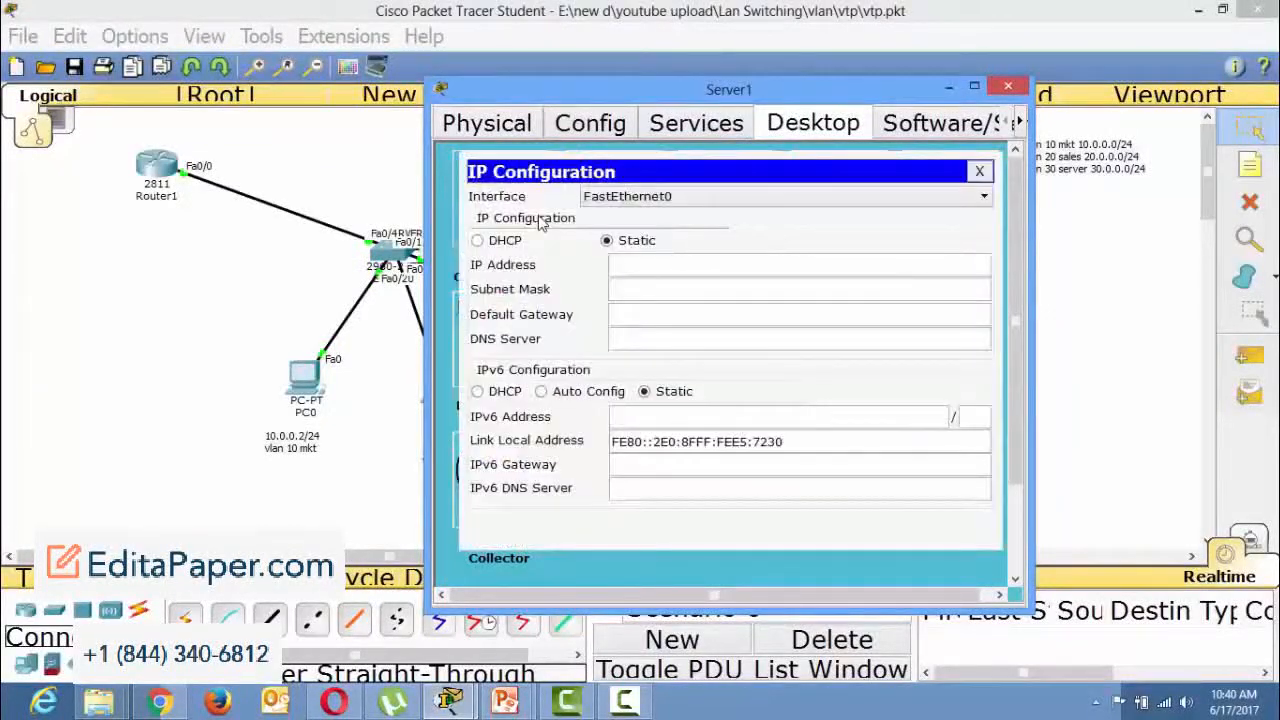
left_click_drag(825, 97, 626, 97)
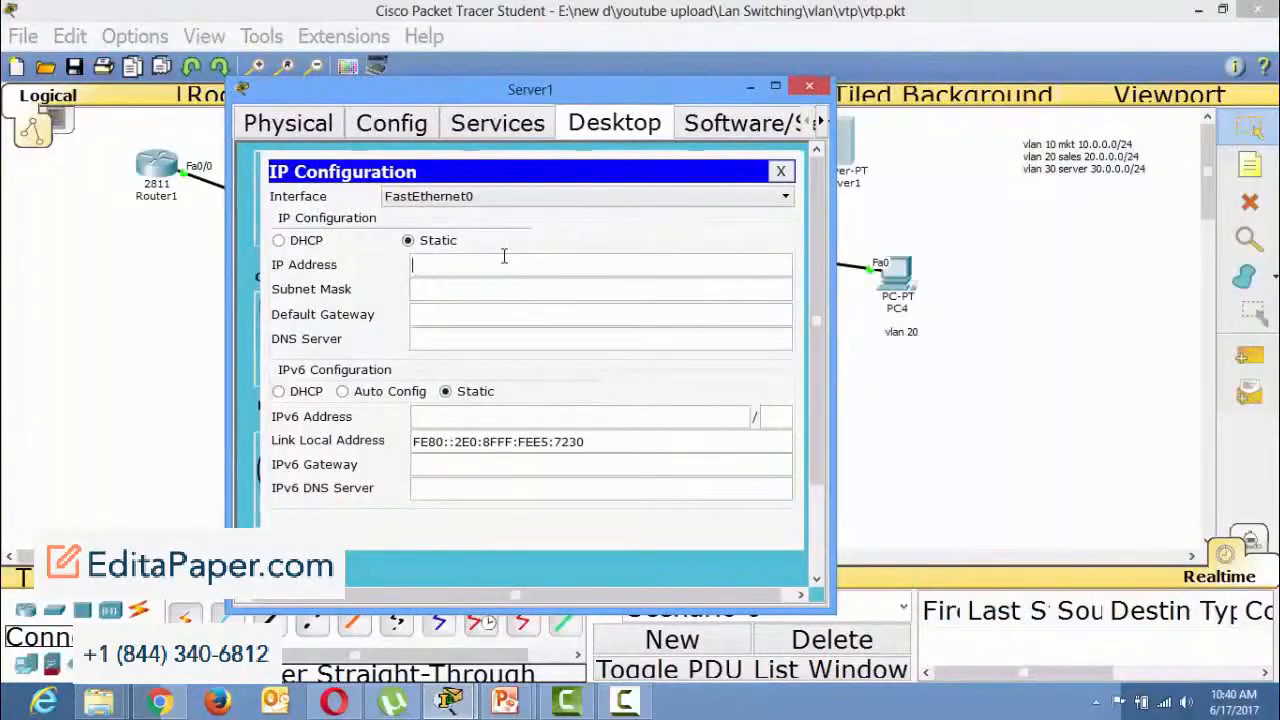
type("30.0.0.3")
key("Tab")
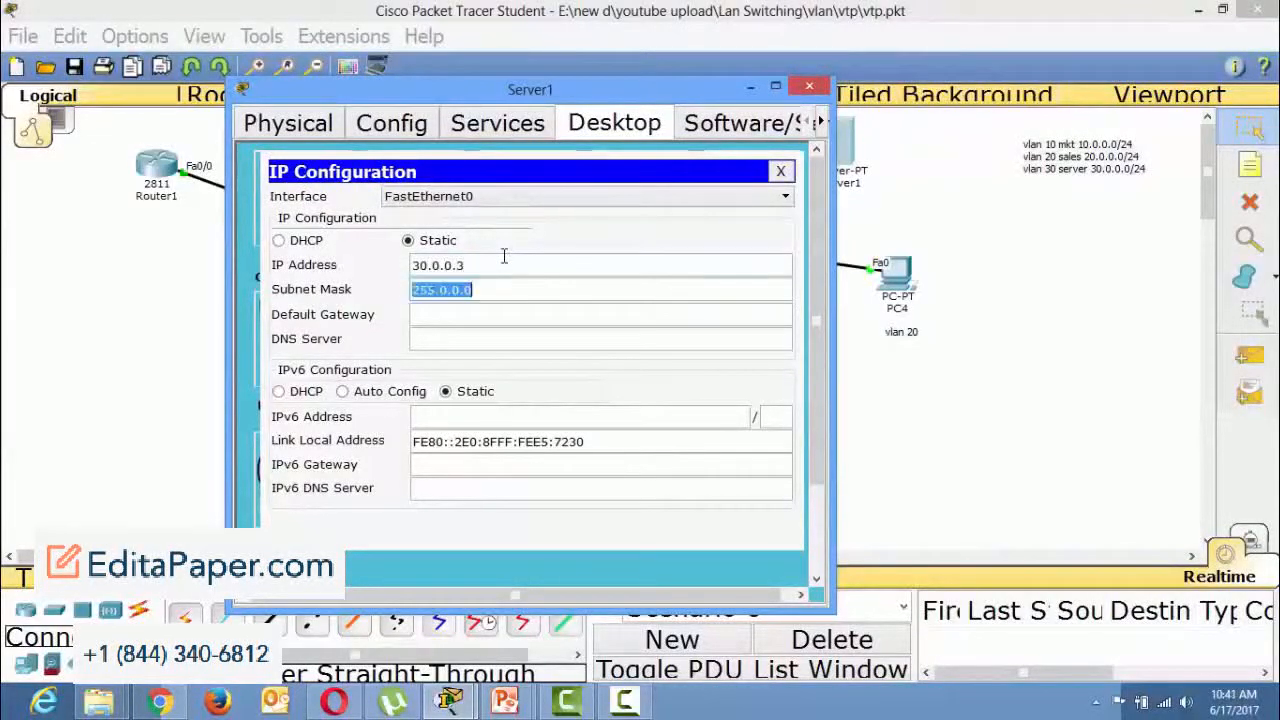
key("Tab")
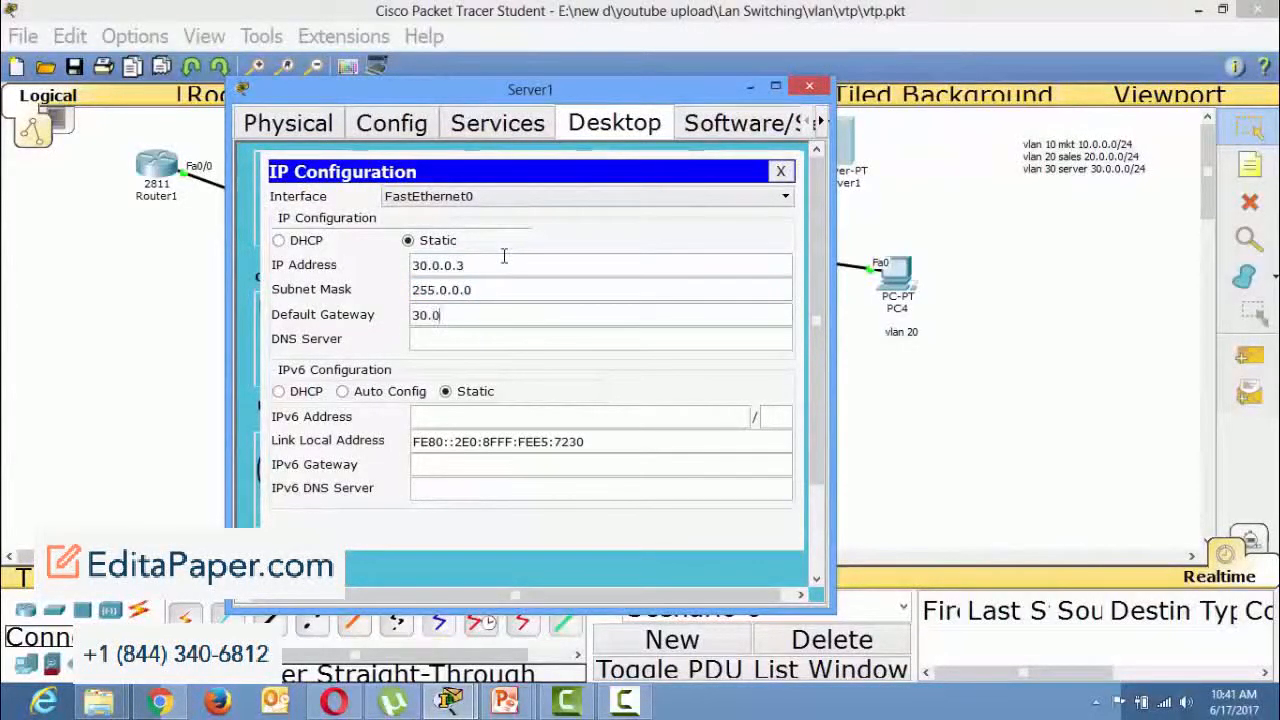
type("30.0.0.1")
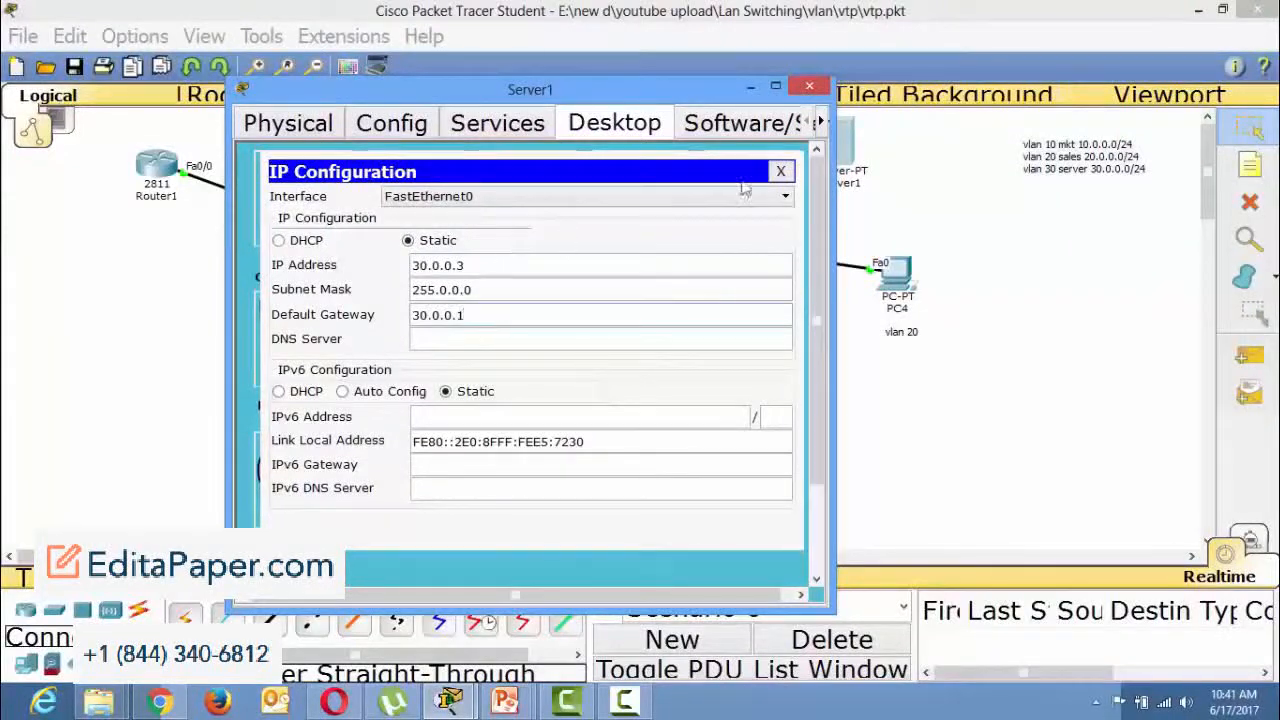
left_click(809, 86)
left_click_drag(106, 139, 230, 228)
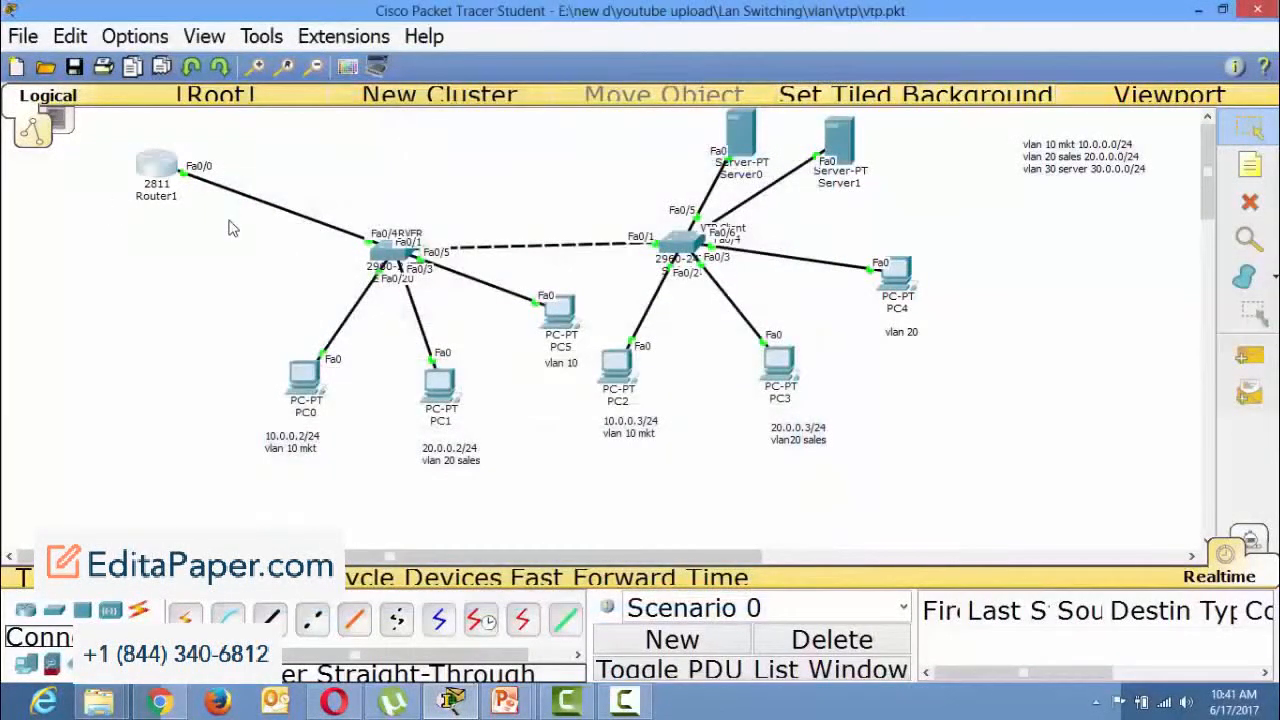
Open the DHCP service settings on Server1 and turn the service on for its FastEthernet interface.
left_click(843, 148)
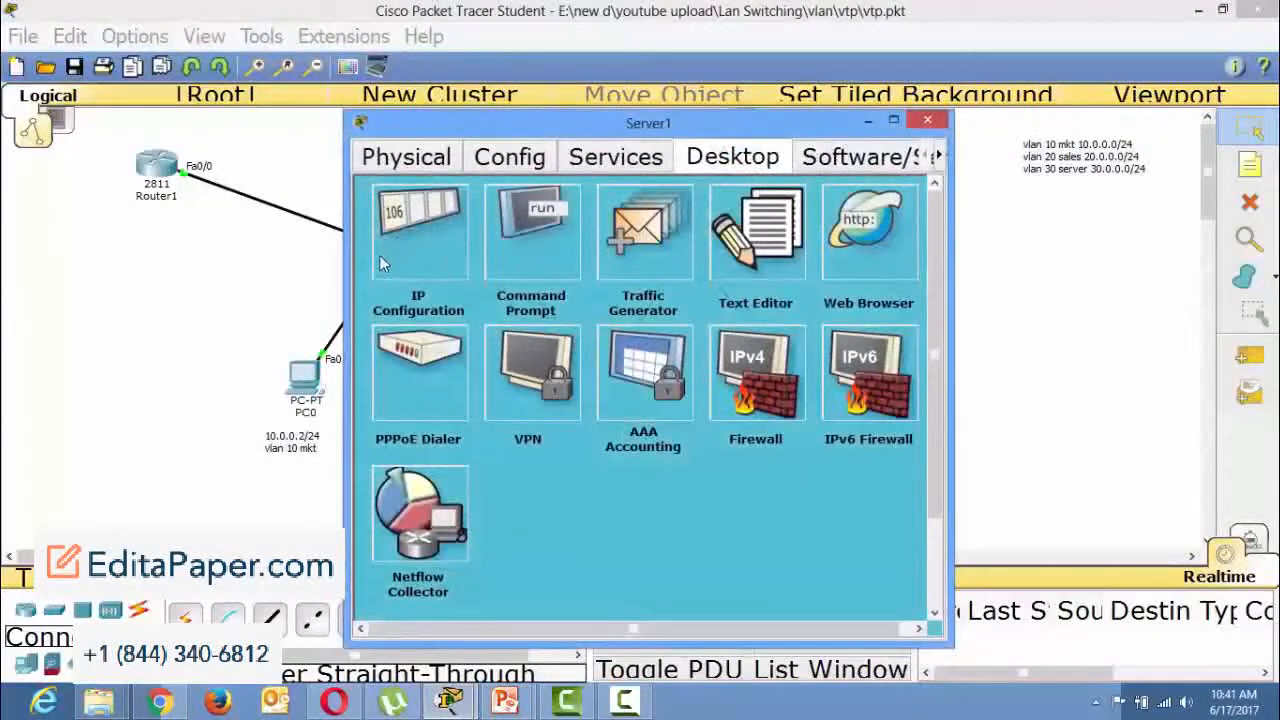
left_click(379, 255)
left_click(912, 210)
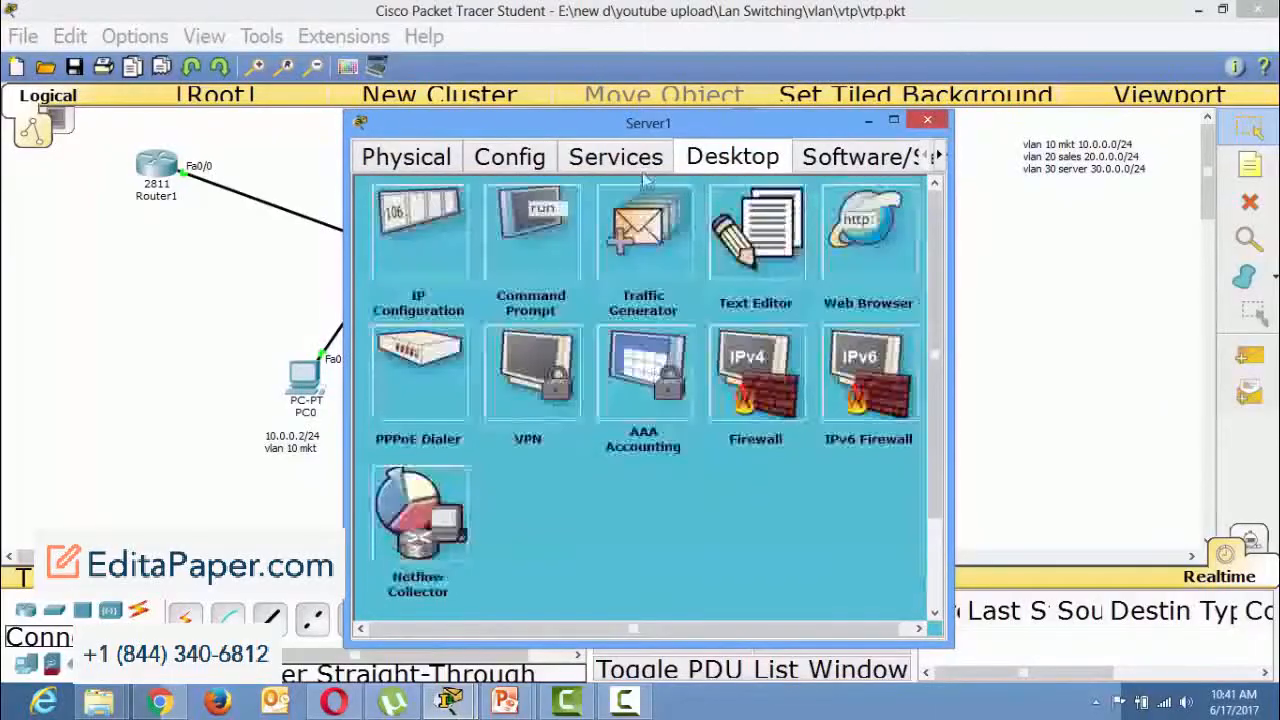
left_click(630, 160)
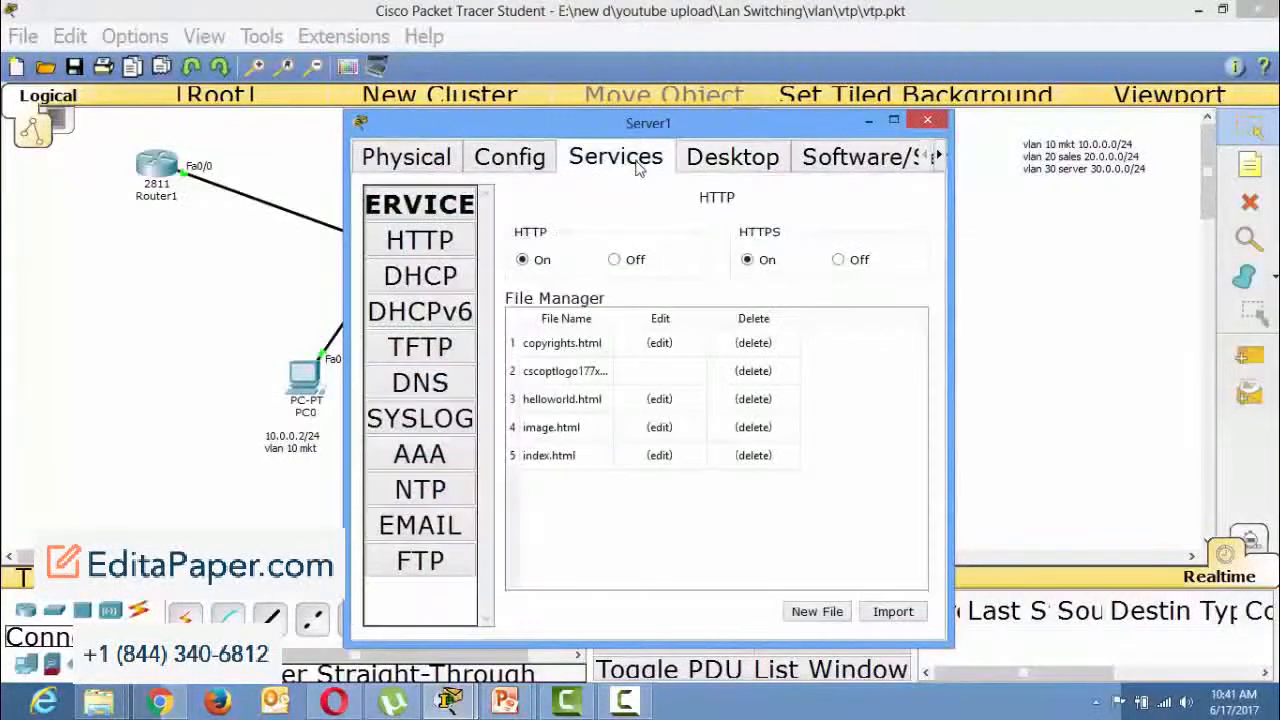
left_click(436, 283)
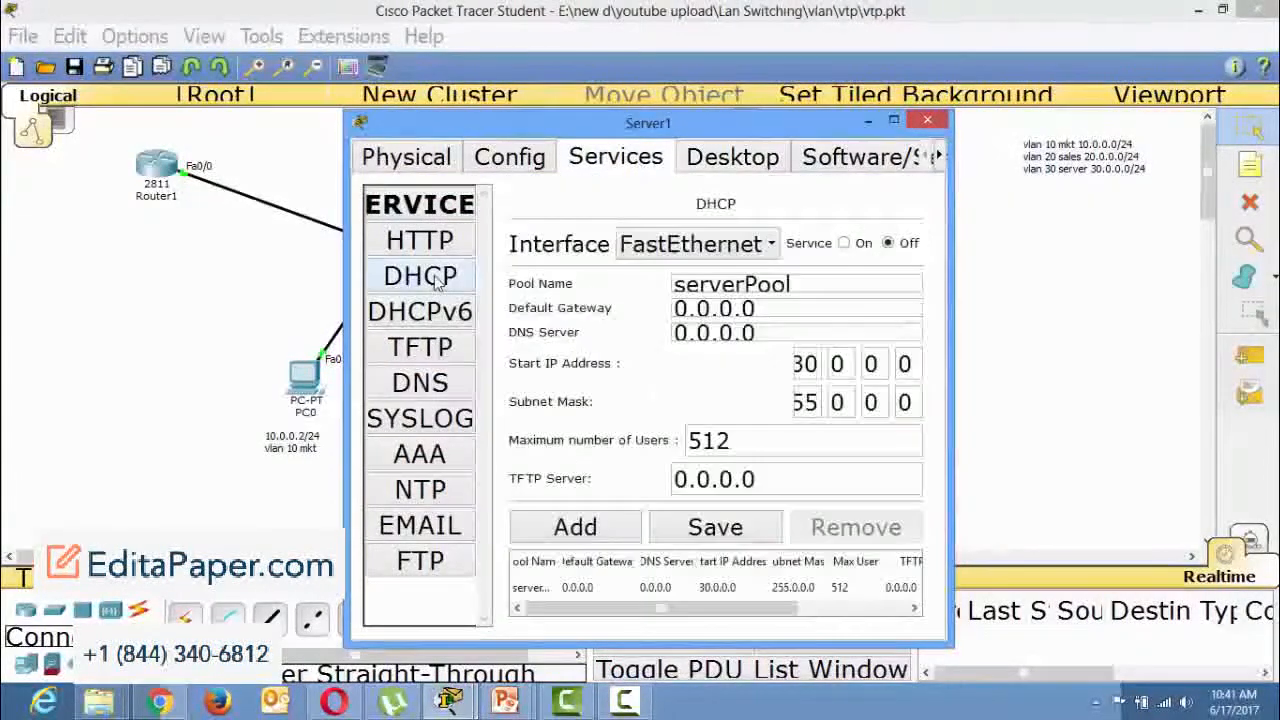
left_click(844, 243)
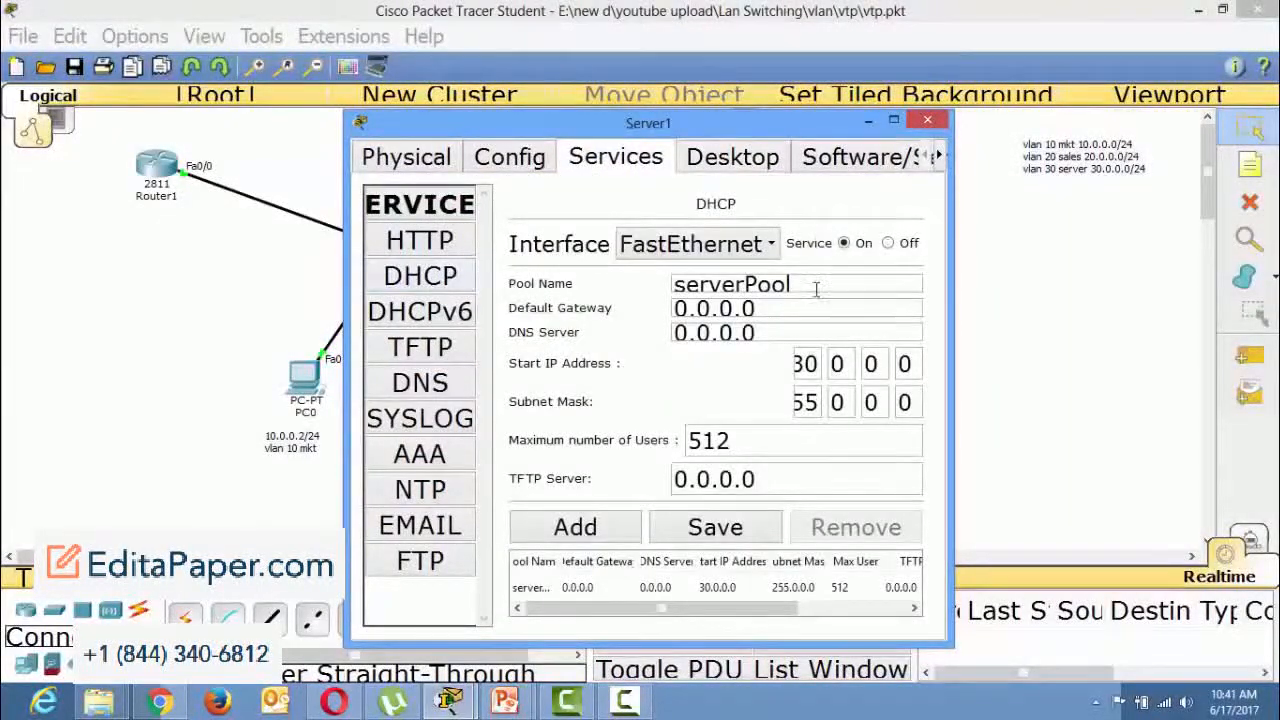
Set serverPool's default gateway and DNS server to 10.0.0.1 and its start IP address to 10.0.0.0, and save the pool.
left_click(679, 309)
type("1")
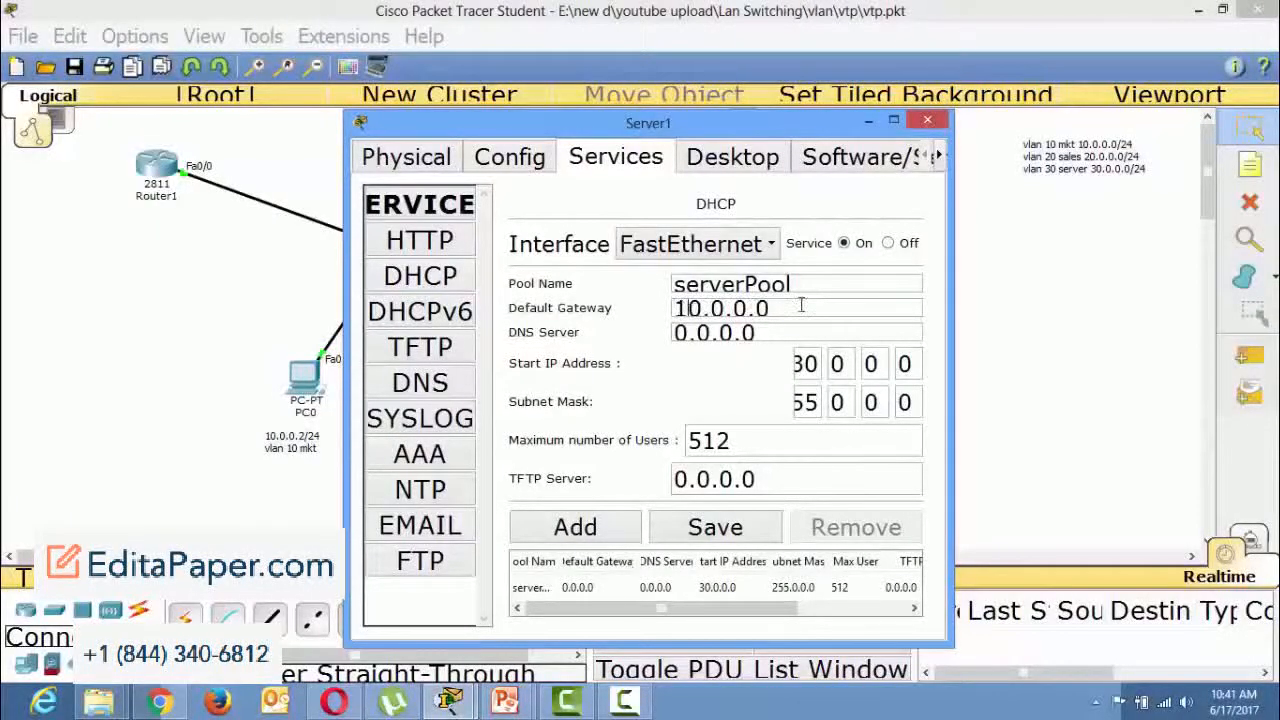
left_click(797, 306)
type("1")
left_click_drag(764, 333, 659, 325)
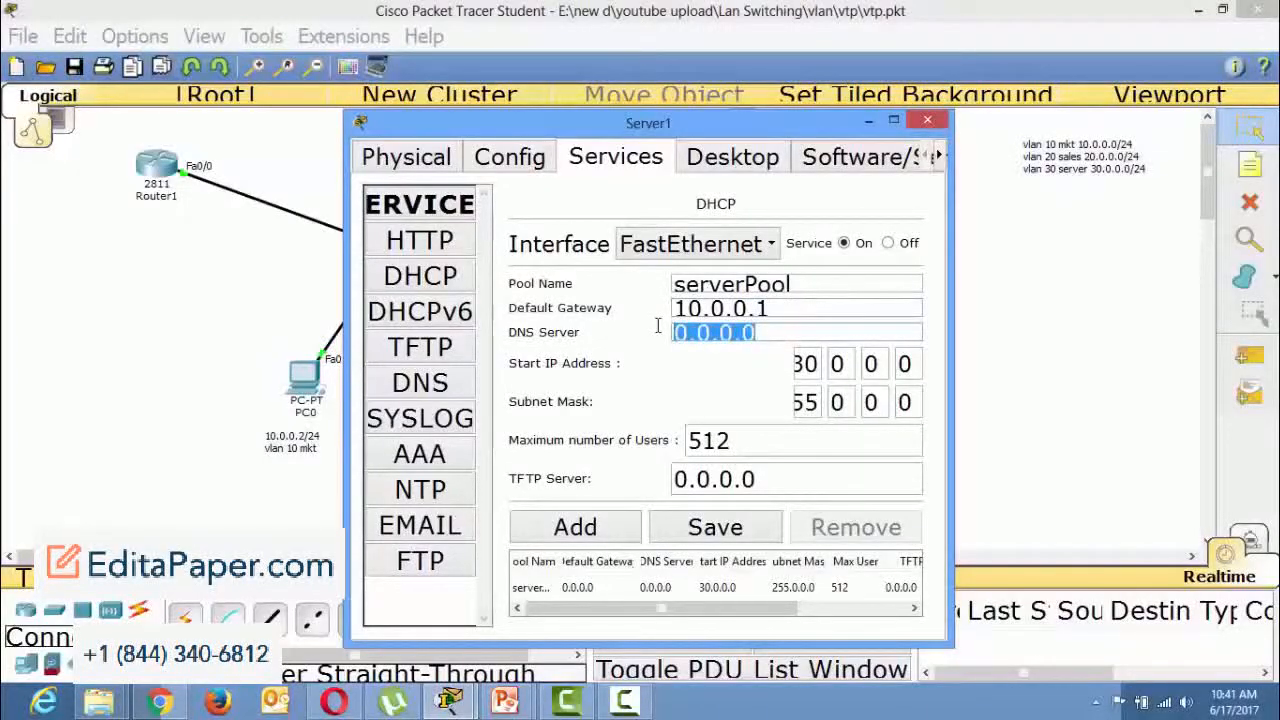
type("10.")
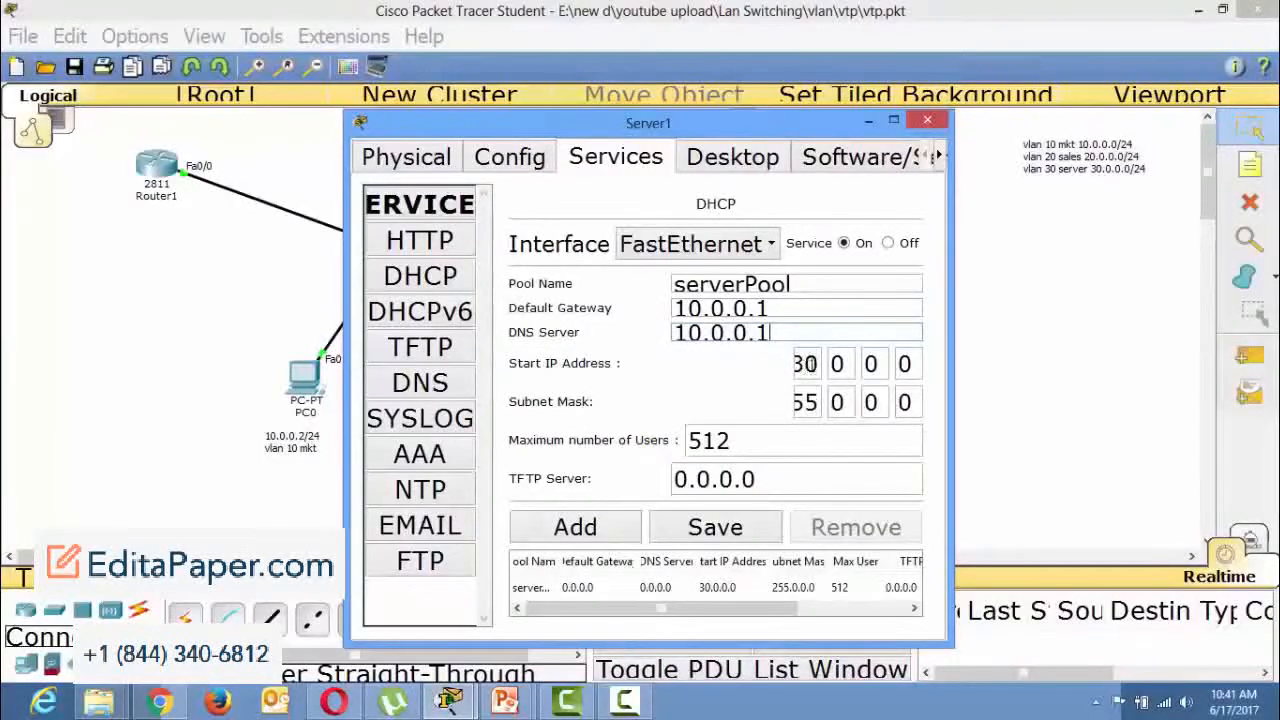
left_click(806, 364)
key("BackSpace")
type("1")
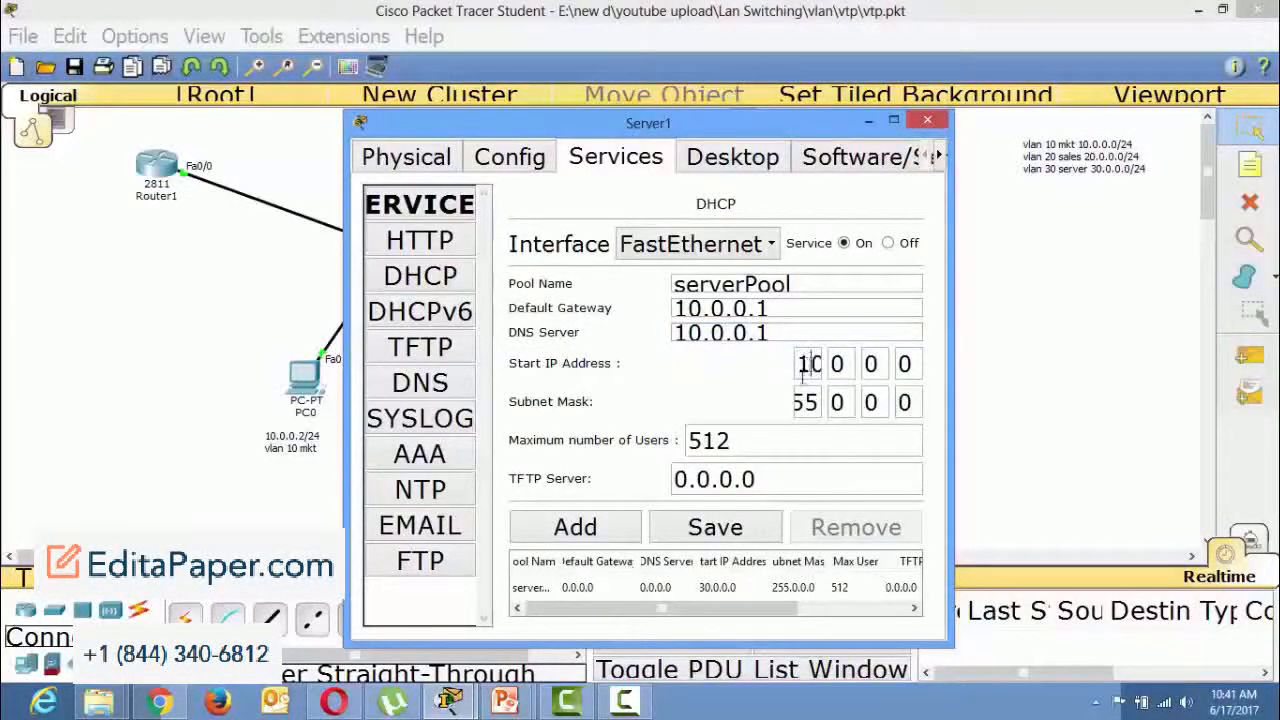
left_click(697, 536)
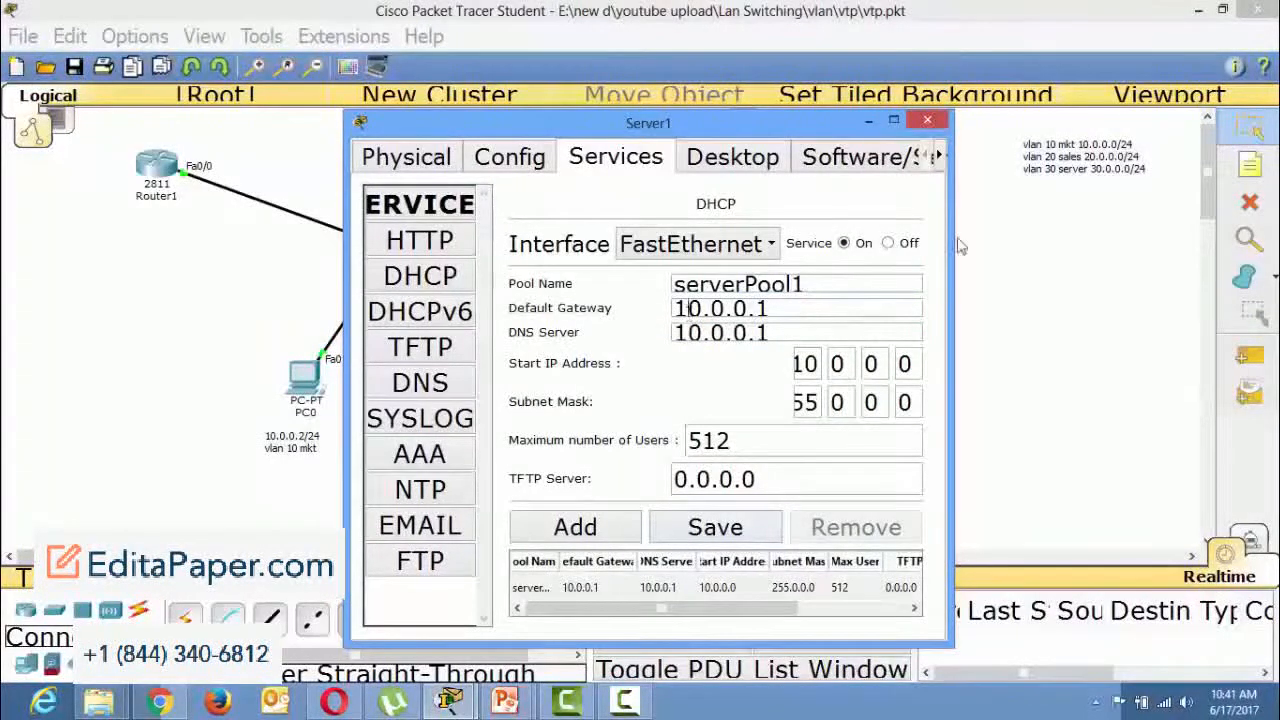
Return to Server1's DHCP settings and enter 20.0.0.1 as default gateway and DNS server for a new pool named serverPool1.
left_click(1022, 140)
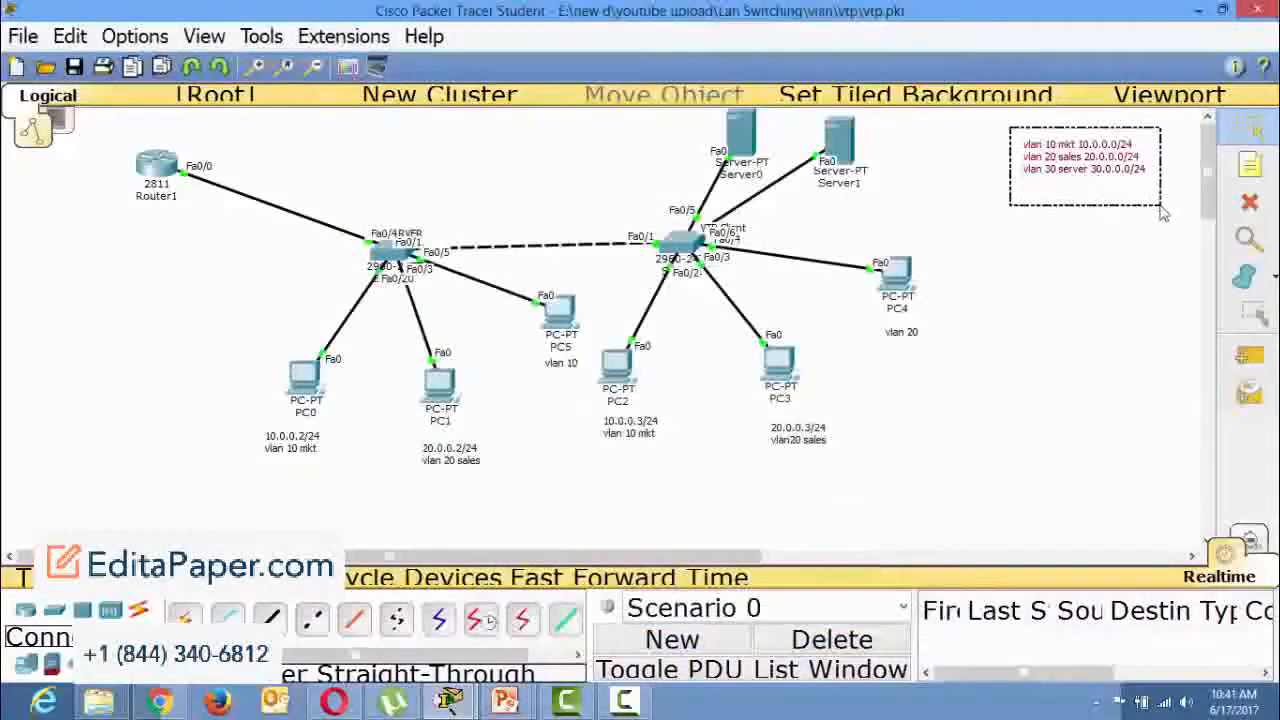
left_click(448, 700)
left_click(537, 657)
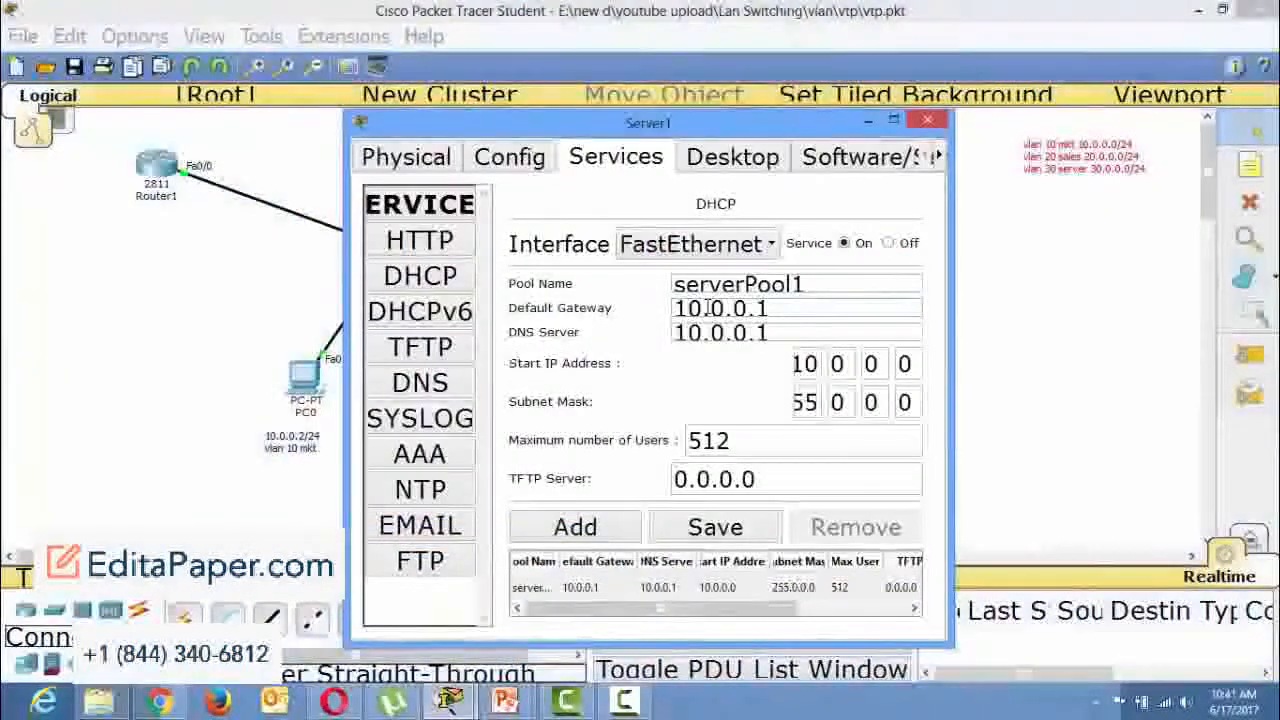
left_click(700, 308)
key("BackSpace")
type("2")
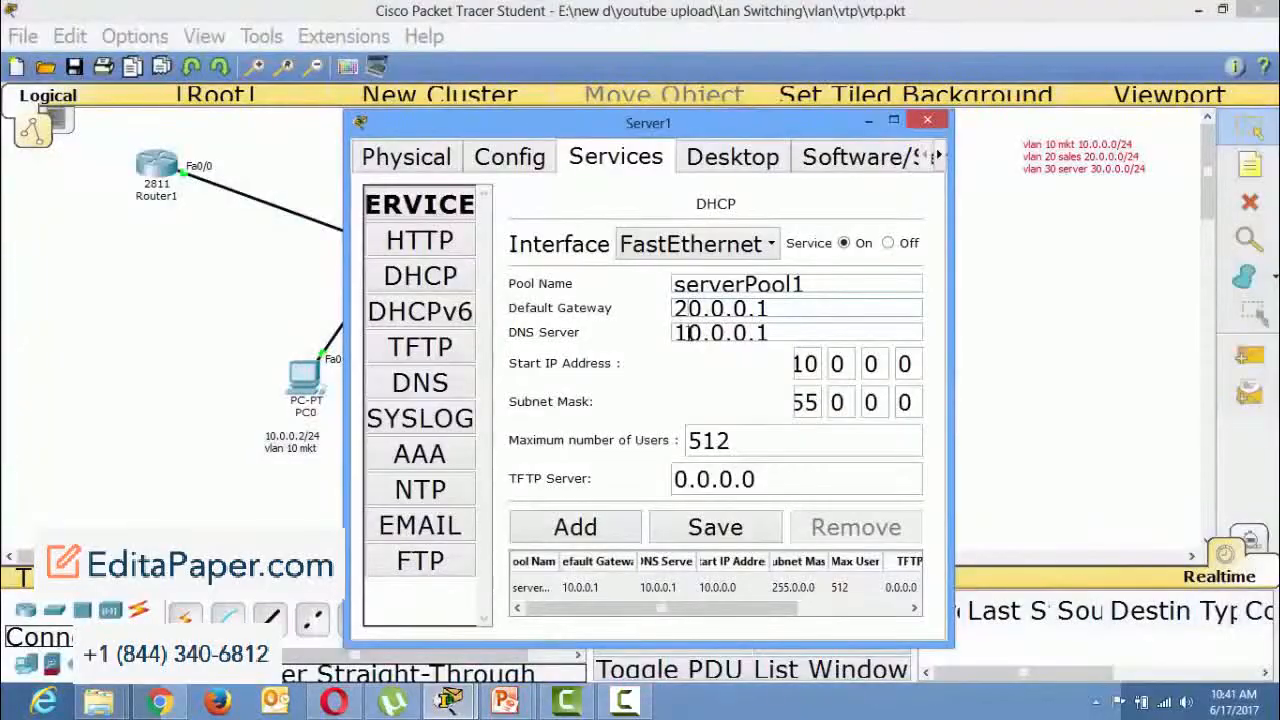
left_click(686, 333)
key("BackSpace")
type("2")
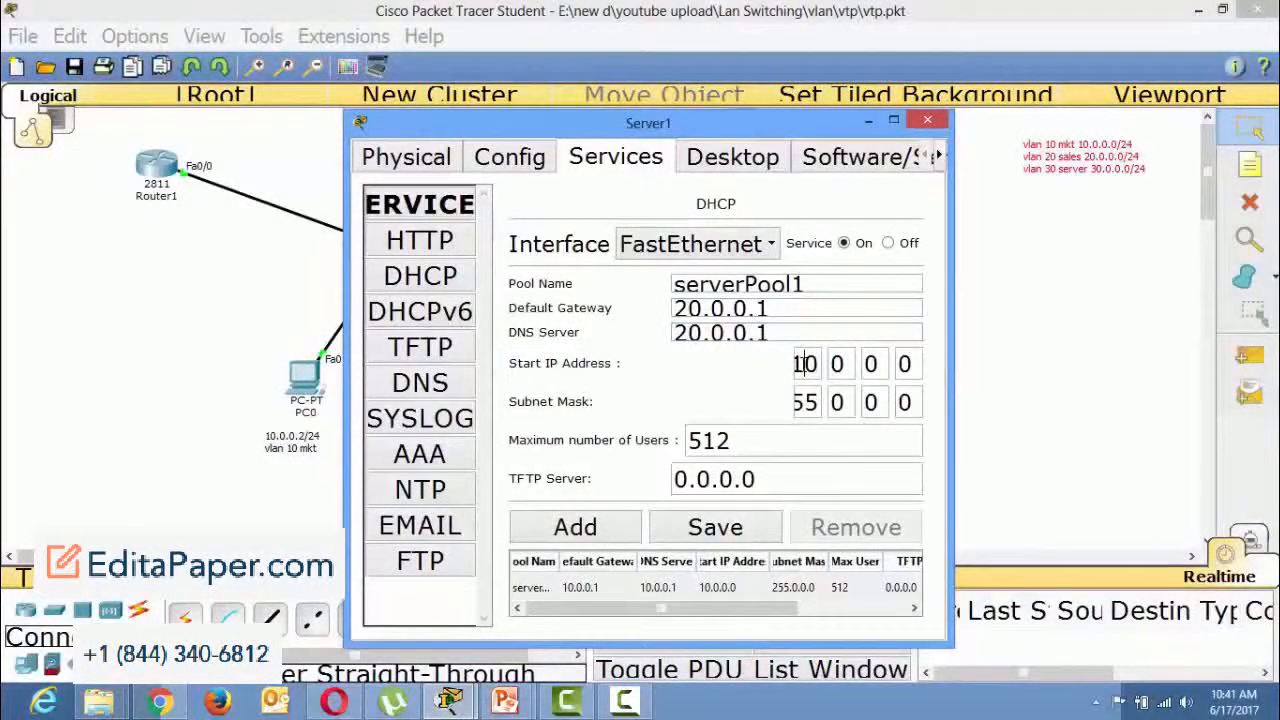
Set serverPool1's start IP address to 20.0.0.100 and add the pool to the DHCP list.
left_click(804, 363)
key("BackSpace")
type("2")
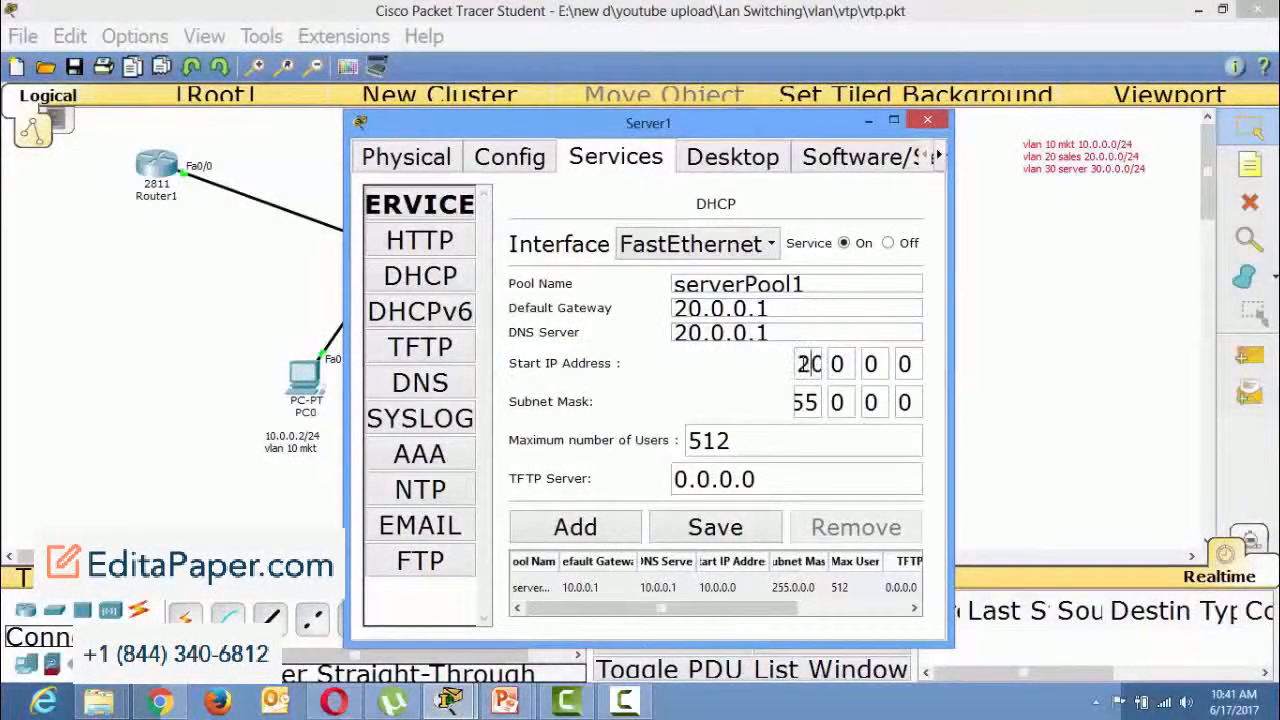
left_click(902, 368)
type("0")
left_click(616, 540)
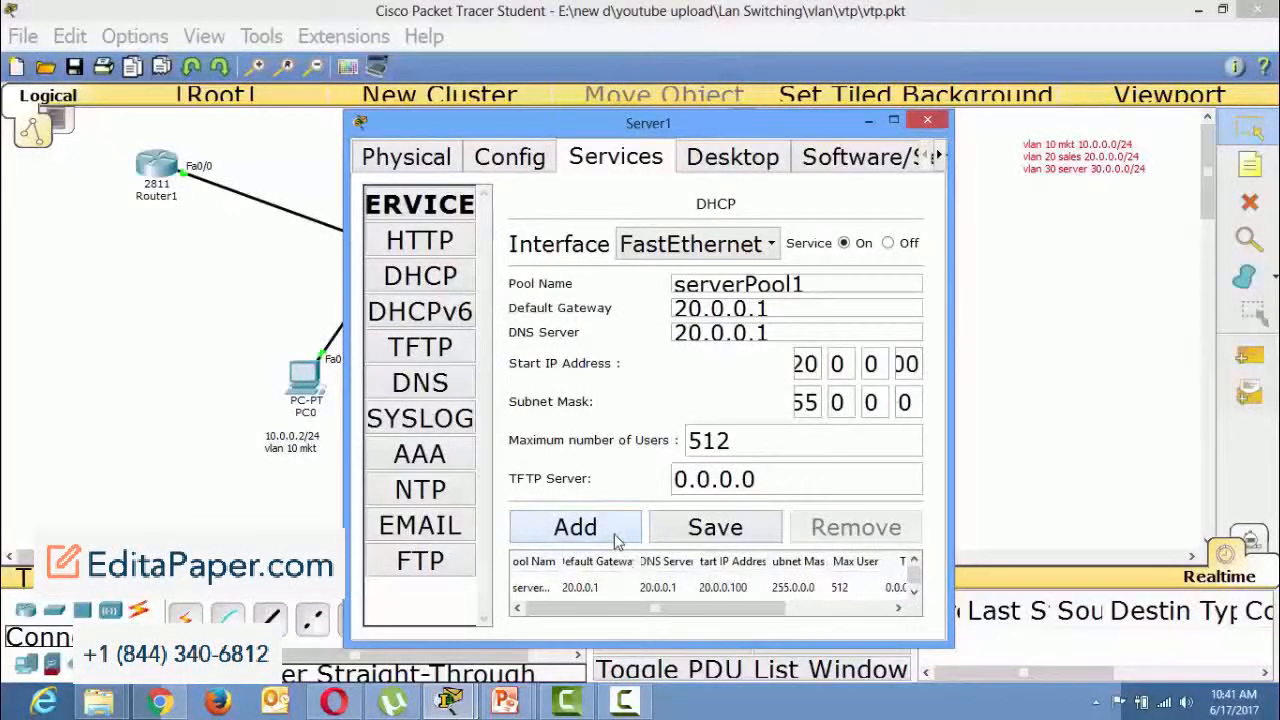
Maximize Server1's window, load the existing serverPool entry, change its start IP address to 10.0.0.100 and save it.
left_click(893, 121)
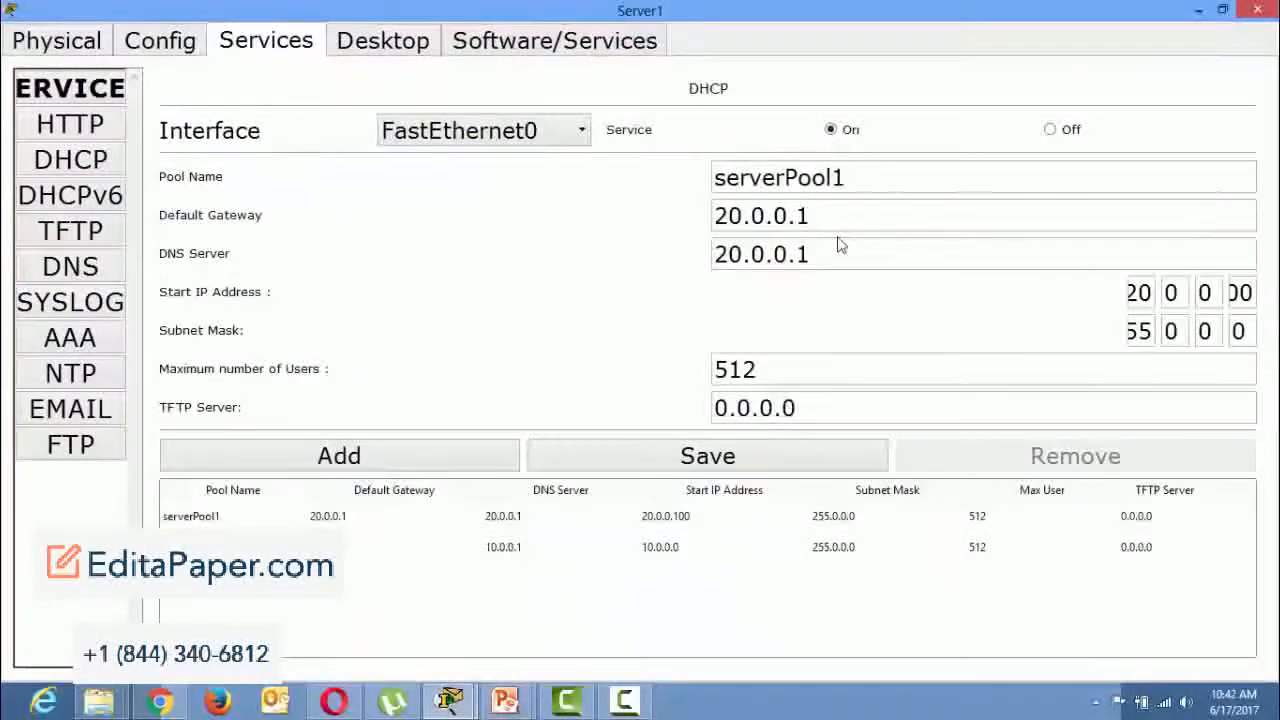
left_click(668, 545)
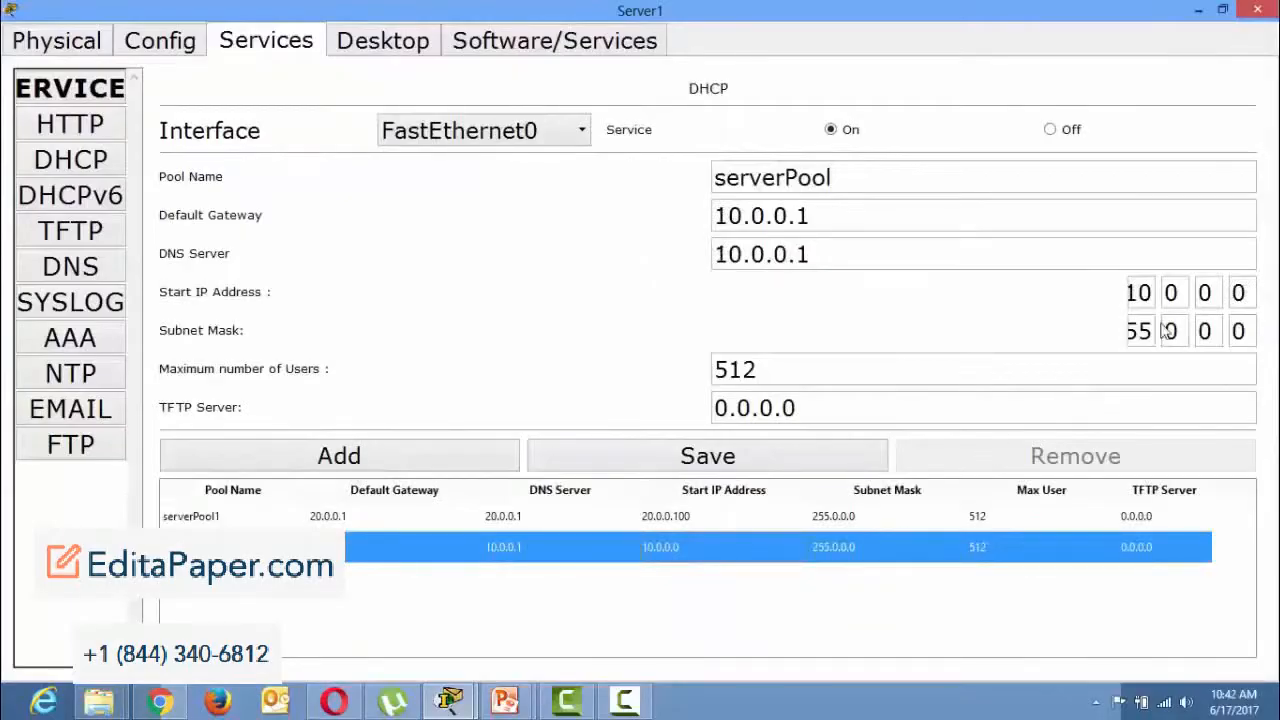
left_click(1237, 292)
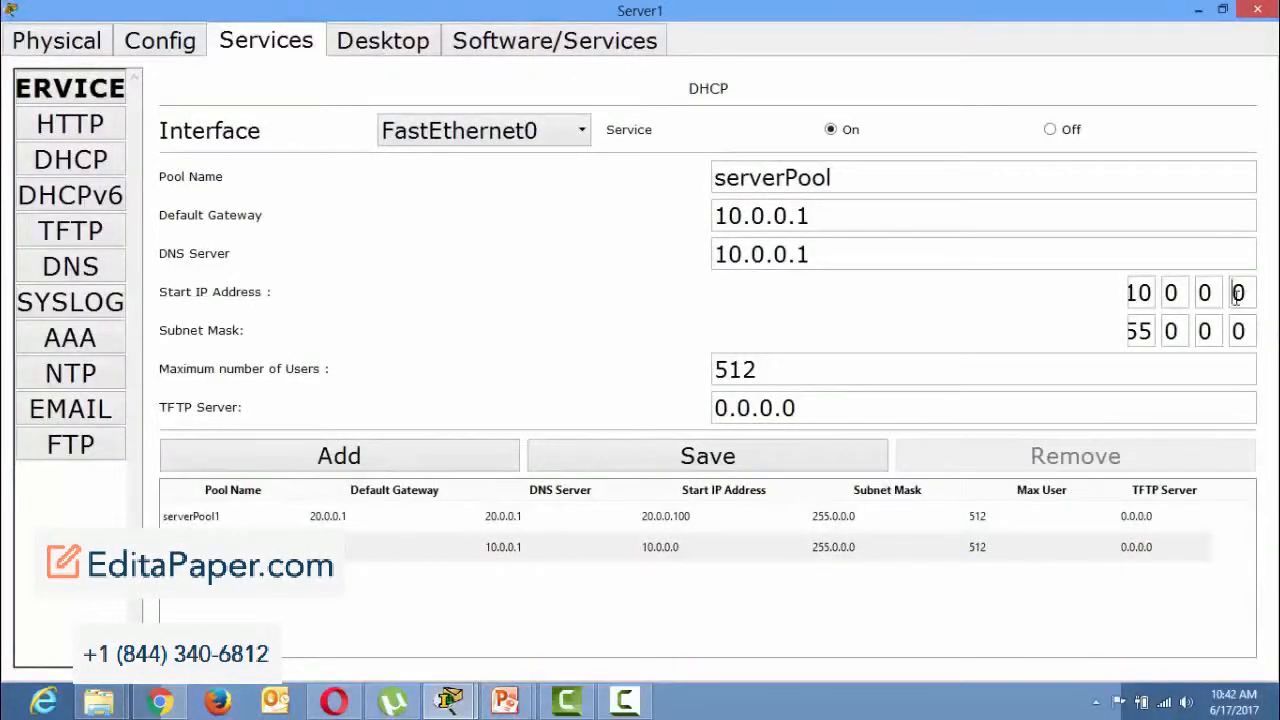
type("100")
left_click(660, 466)
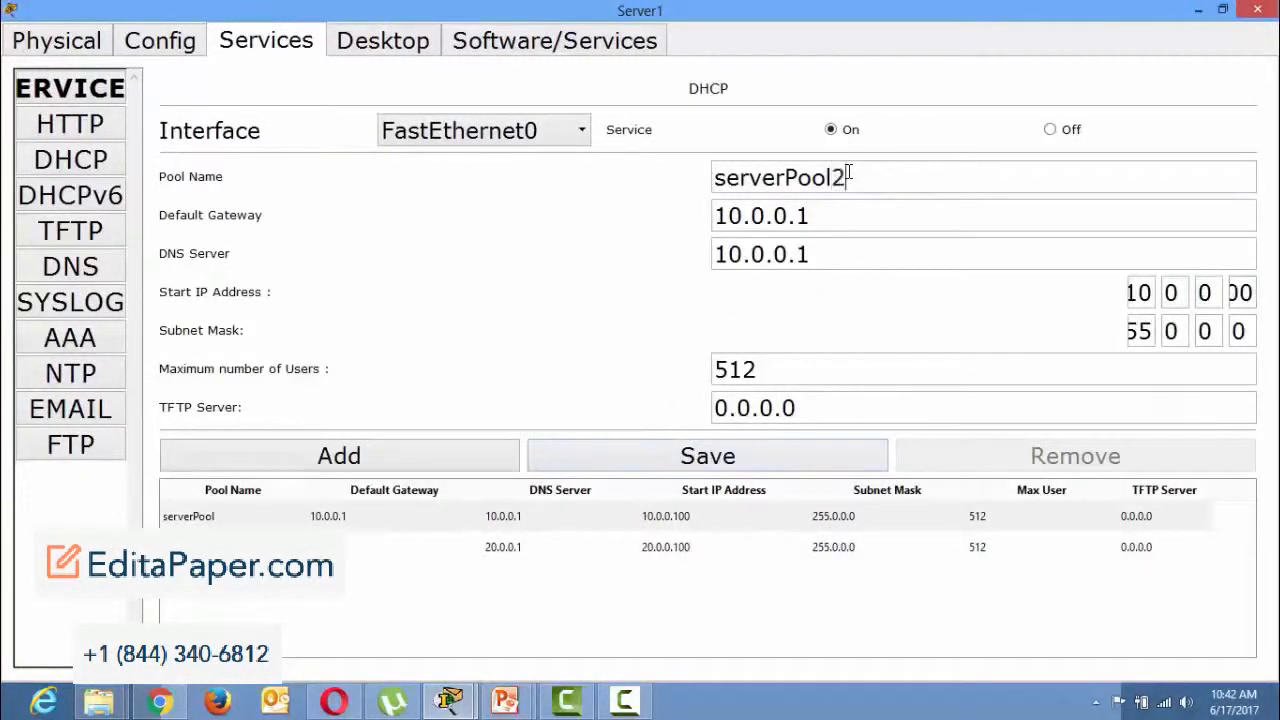
Enter 30.0.0.1 as the default gateway and DNS server for a new pool named serverPool2.
left_click(728, 216)
key("BackSpace")
type("3")
left_click(727, 254)
key("BackSpace")
type("3")
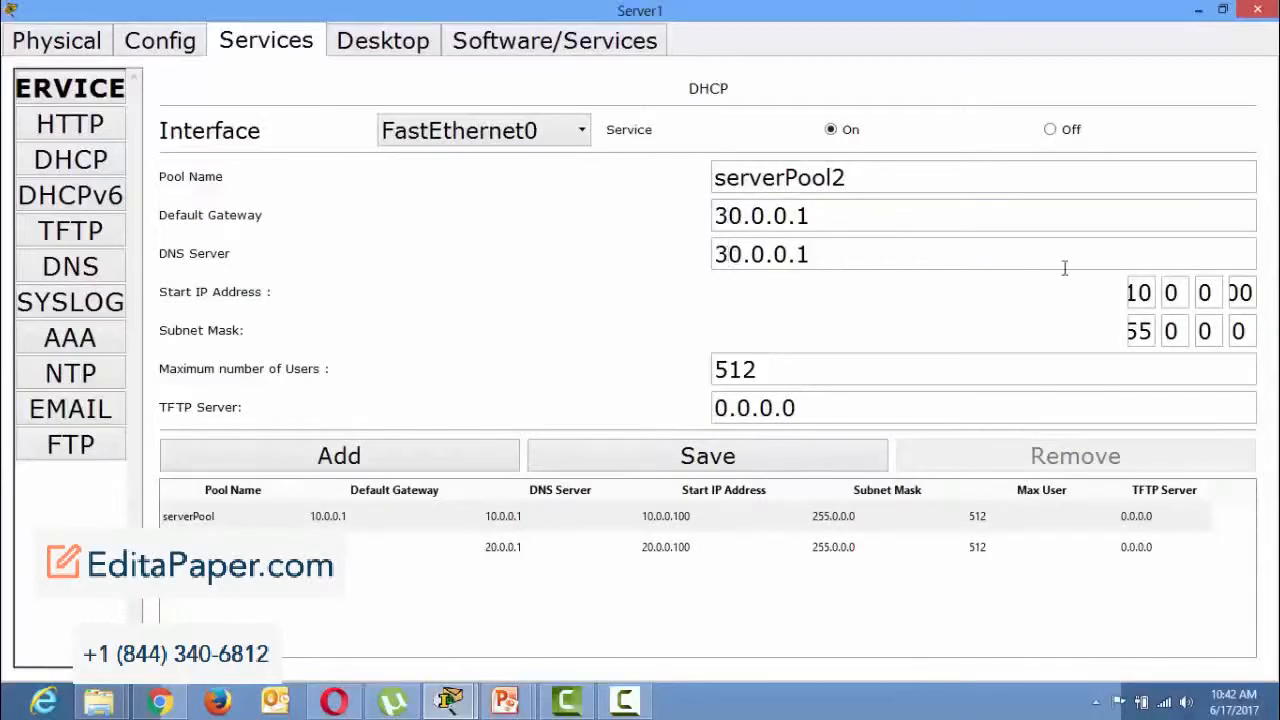
Set serverPool2's start IP address to 30.0.0.100, add the pool, and close Server1's window.
left_click(1136, 292)
key("BackSpace")
type("3")
left_click(462, 464)
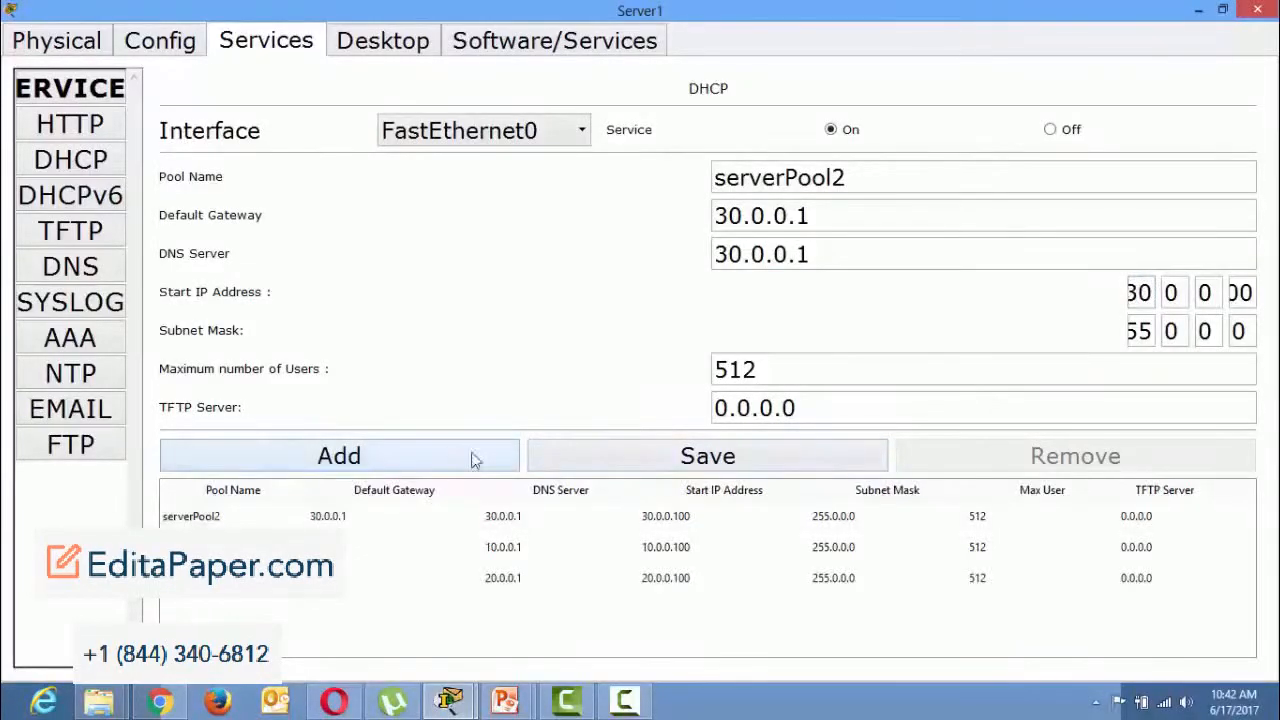
left_click(1276, 12)
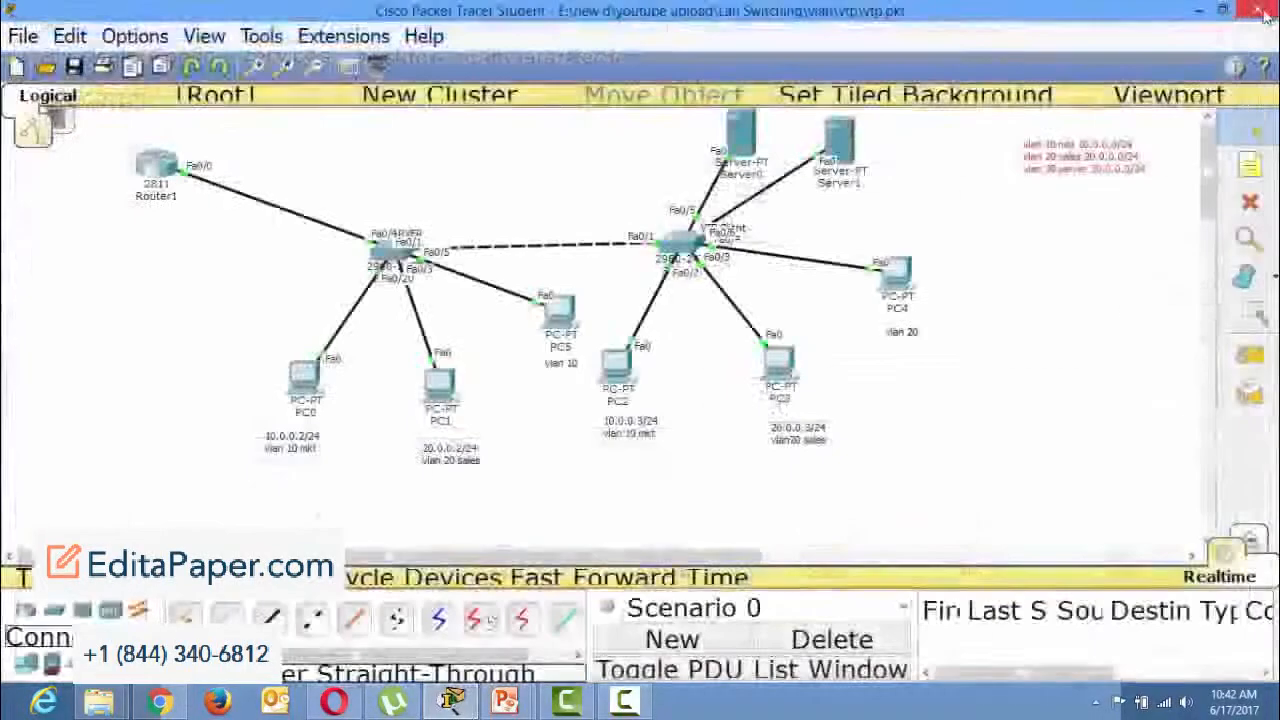
Reopen Server1's DHCP service, check the gateway, DNS and start address of every pool, and close the window.
left_click(845, 155)
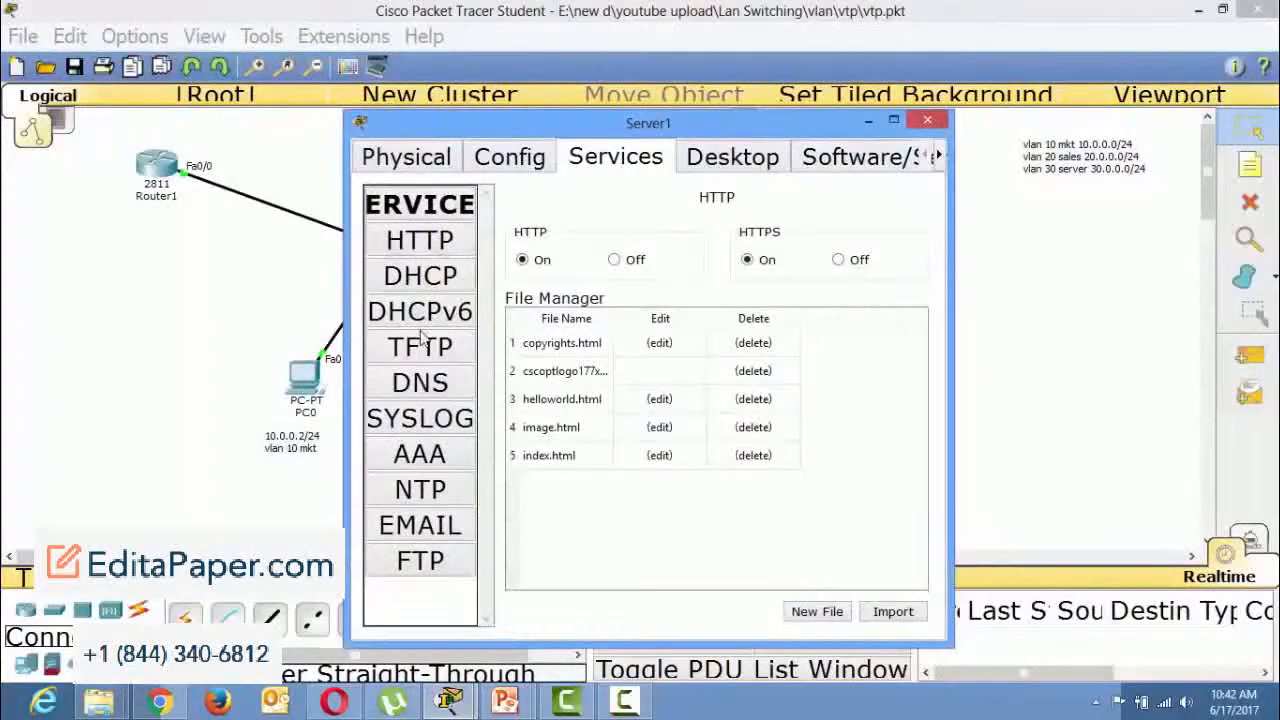
left_click(428, 285)
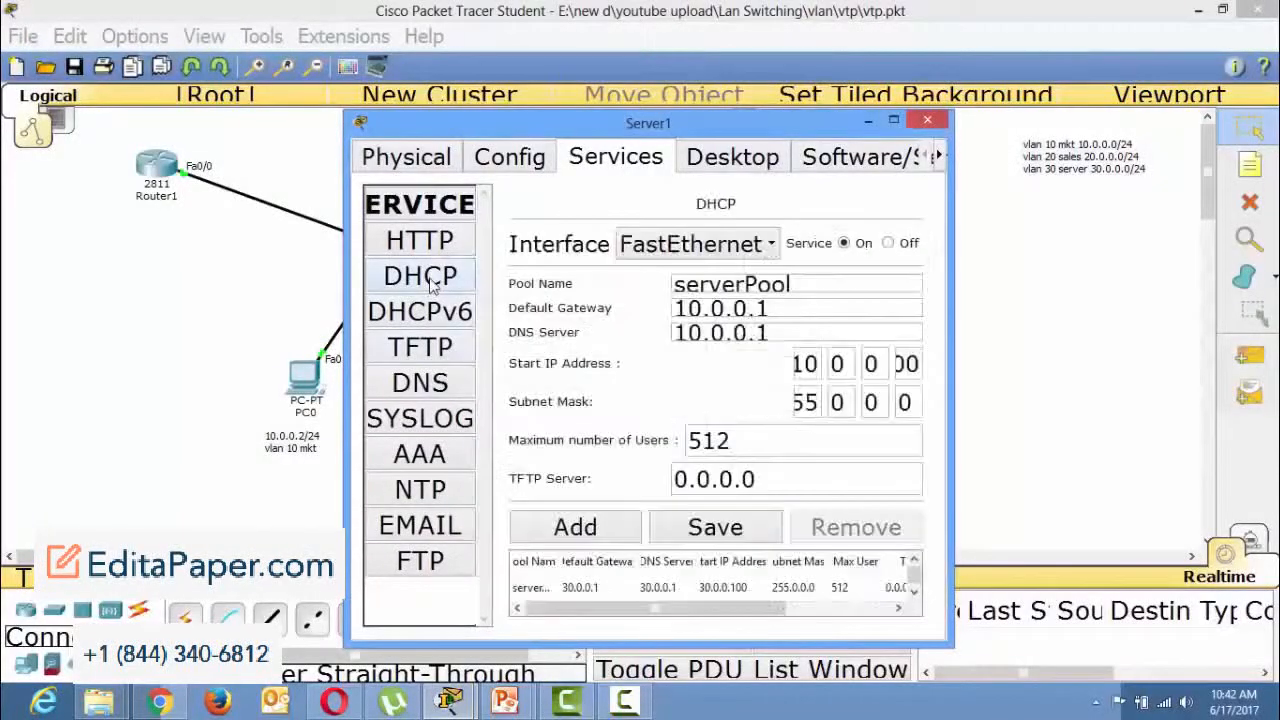
left_click(928, 122)
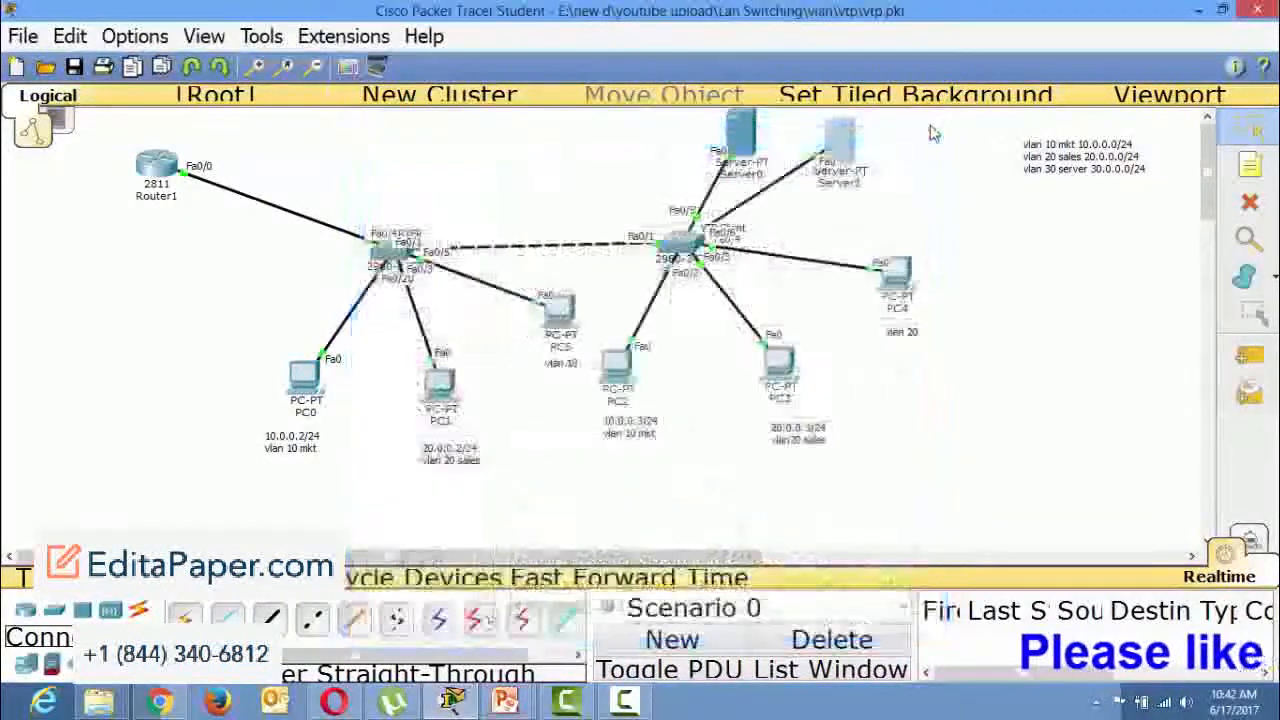
left_click(843, 150)
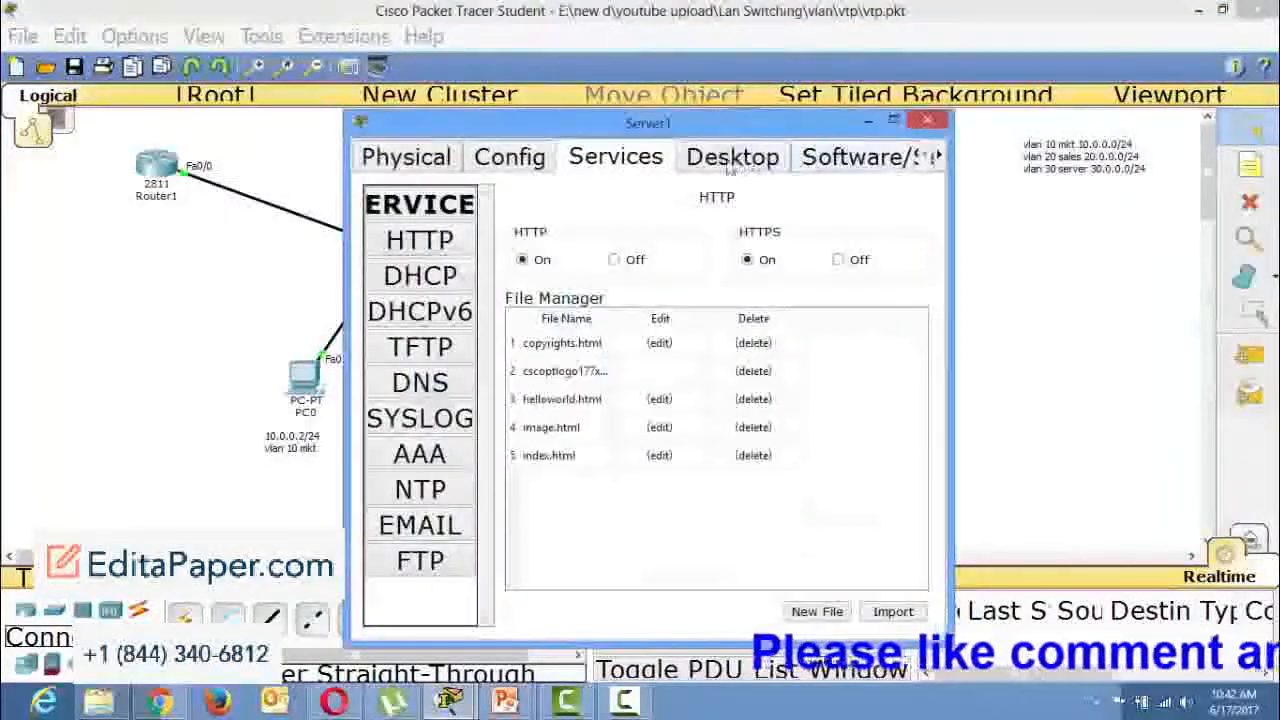
left_click(420, 276)
left_click(893, 121)
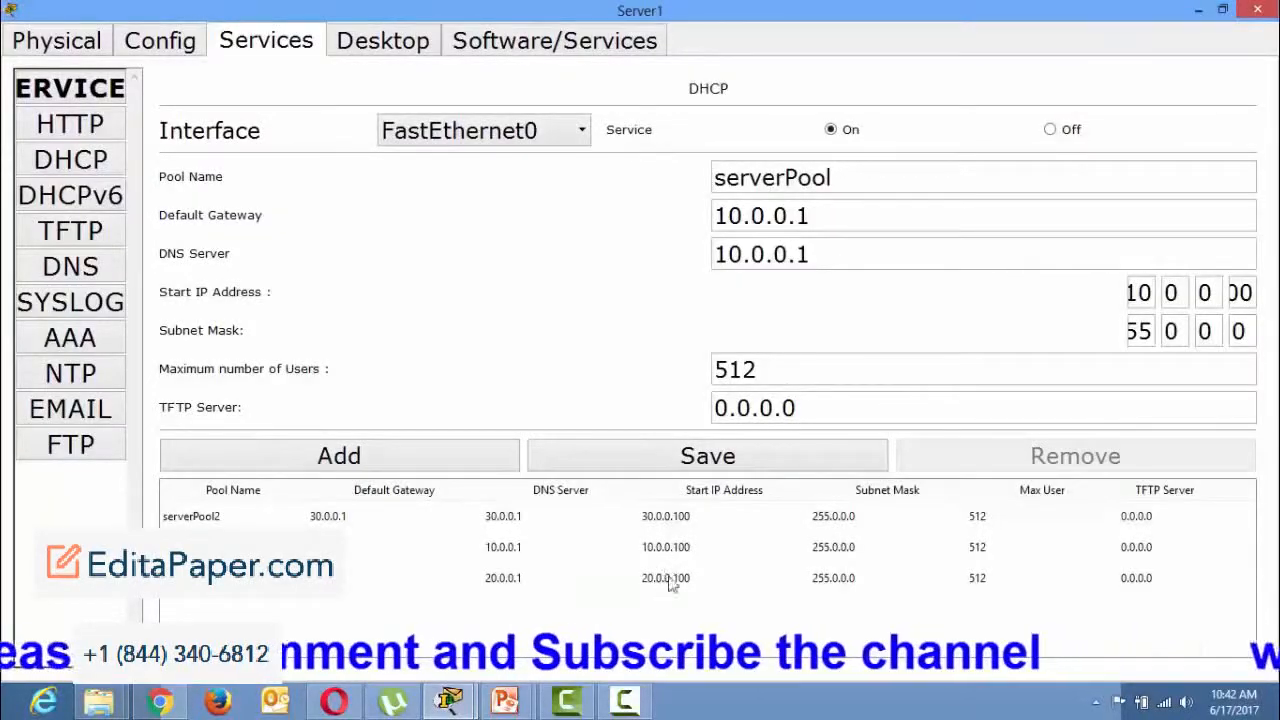
left_click(1258, 10)
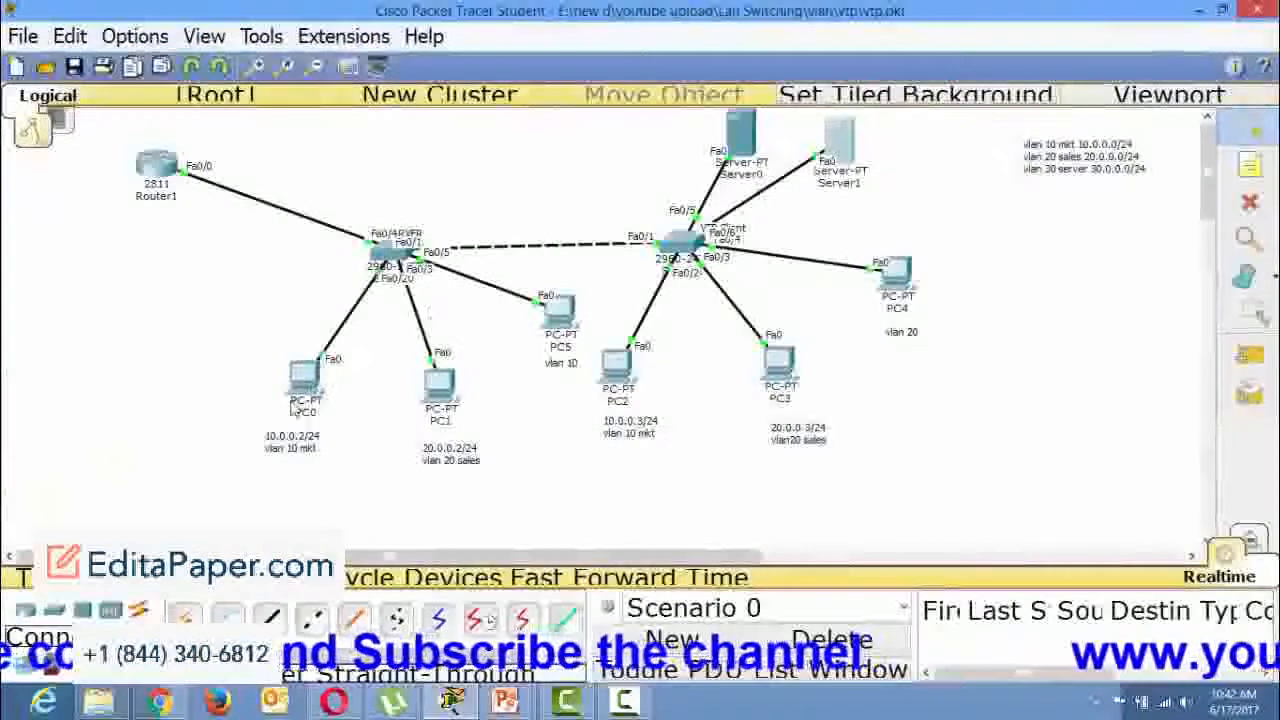
Request a new IPv4 address on PC0 by switching its IP configuration from Static to DHCP, and close PC0's window.
left_click(306, 398)
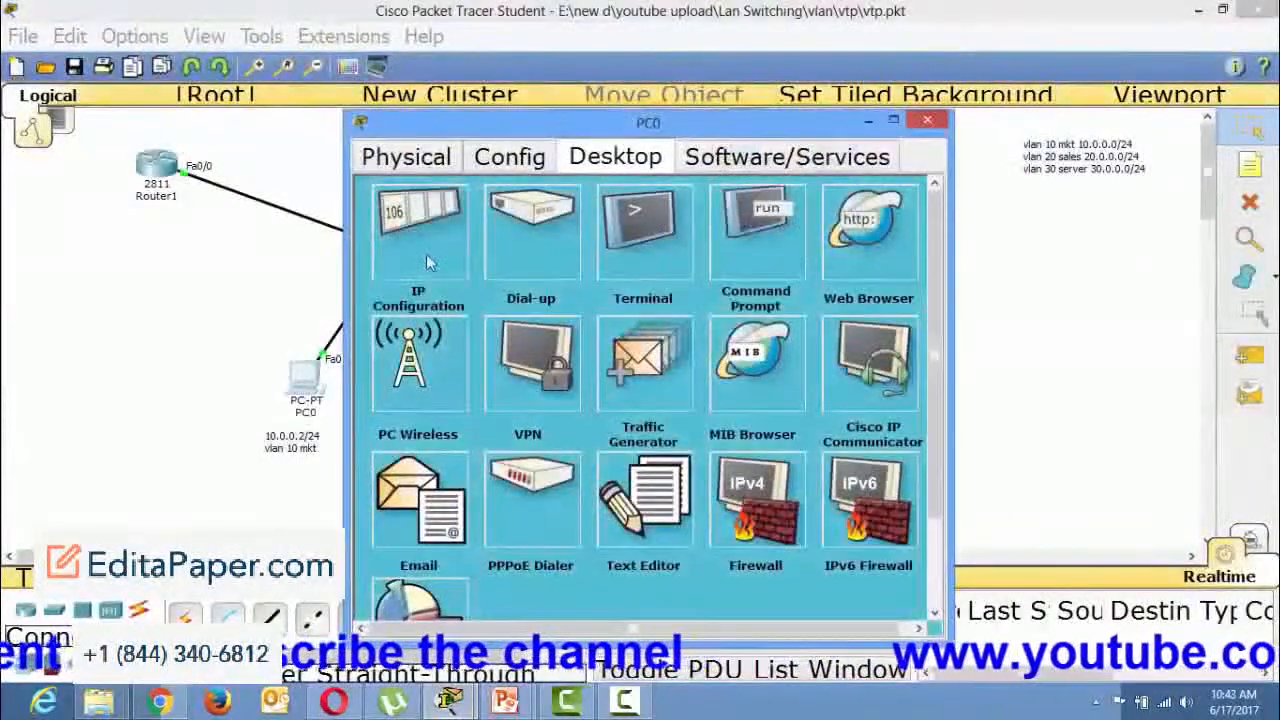
left_click(430, 262)
left_click(515, 231)
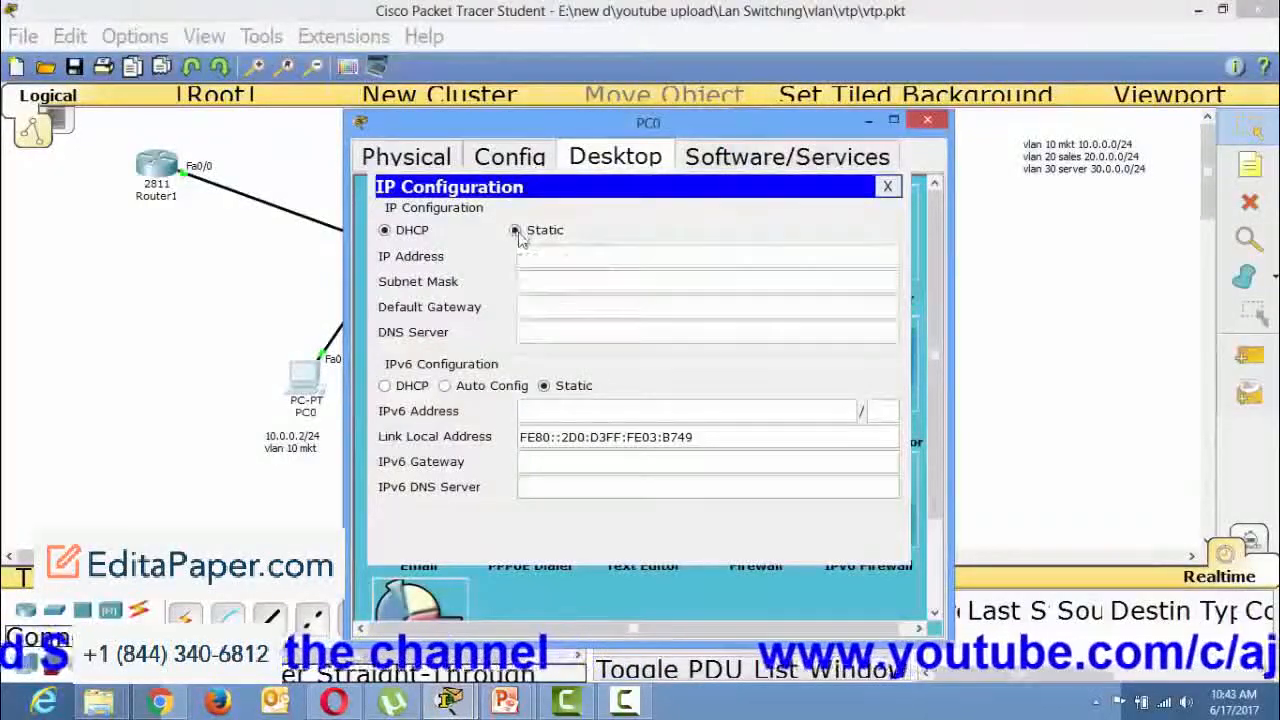
left_click(398, 232)
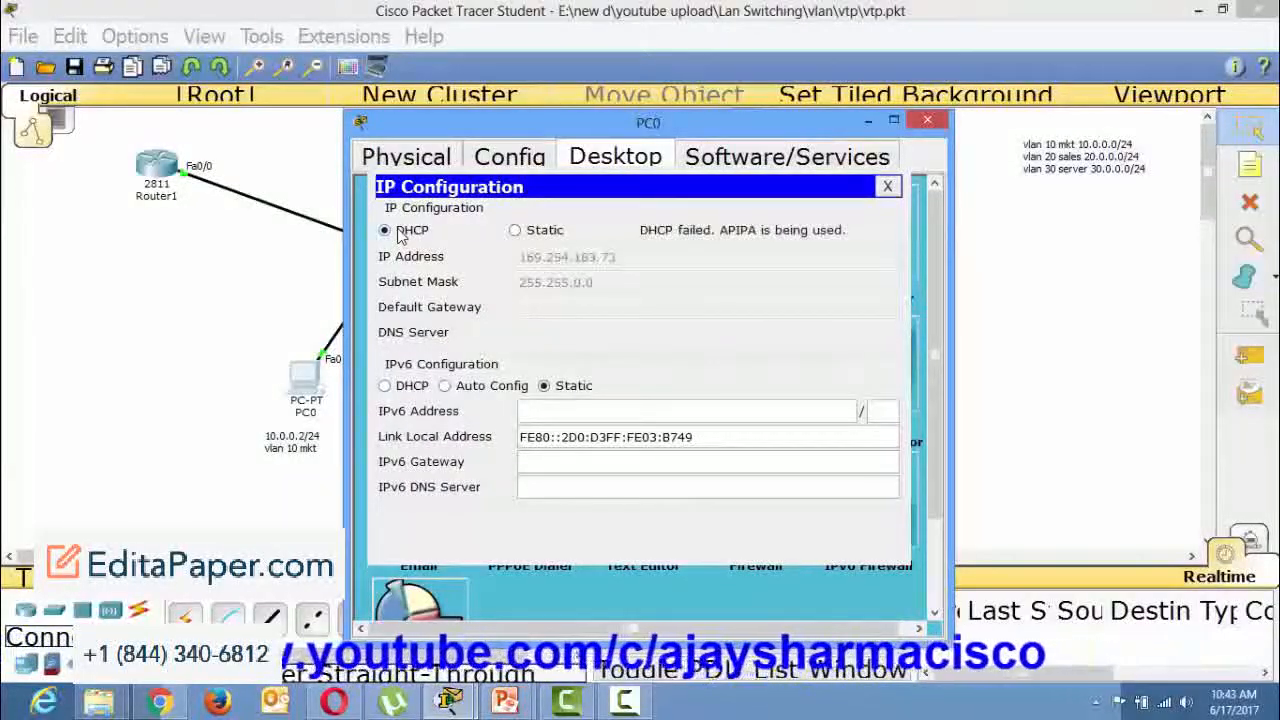
left_click(887, 186)
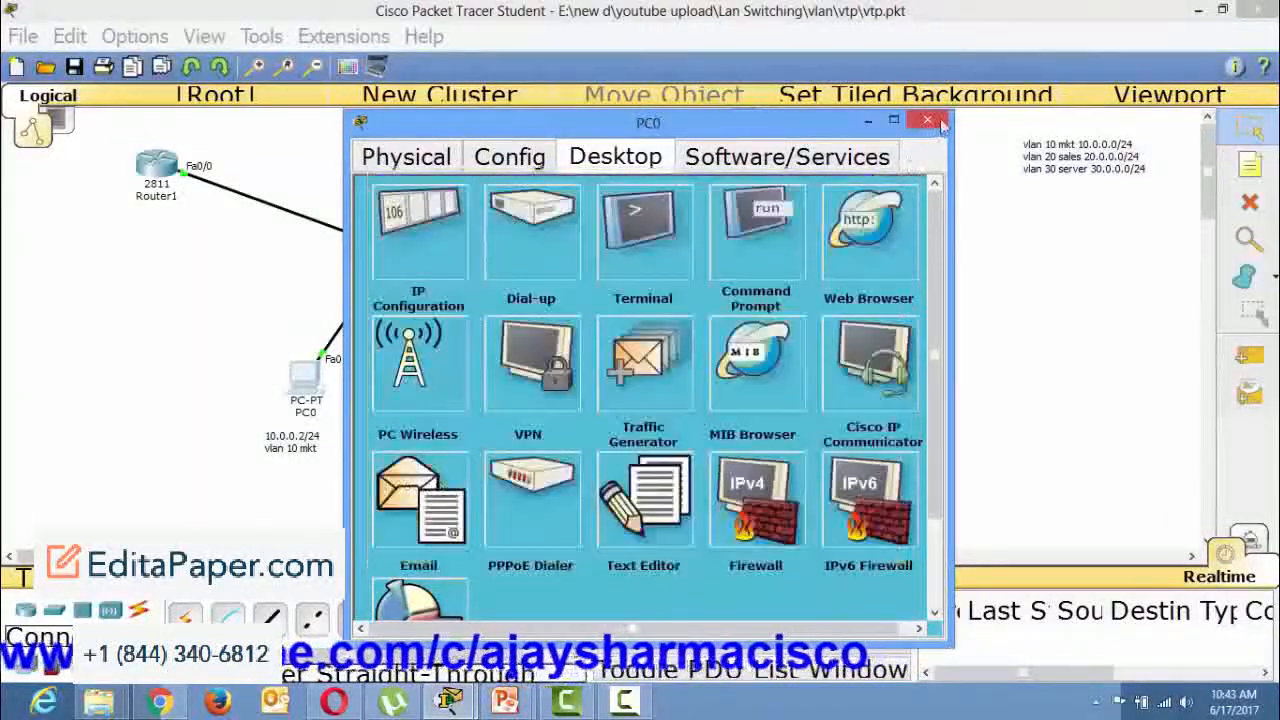
left_click(928, 121)
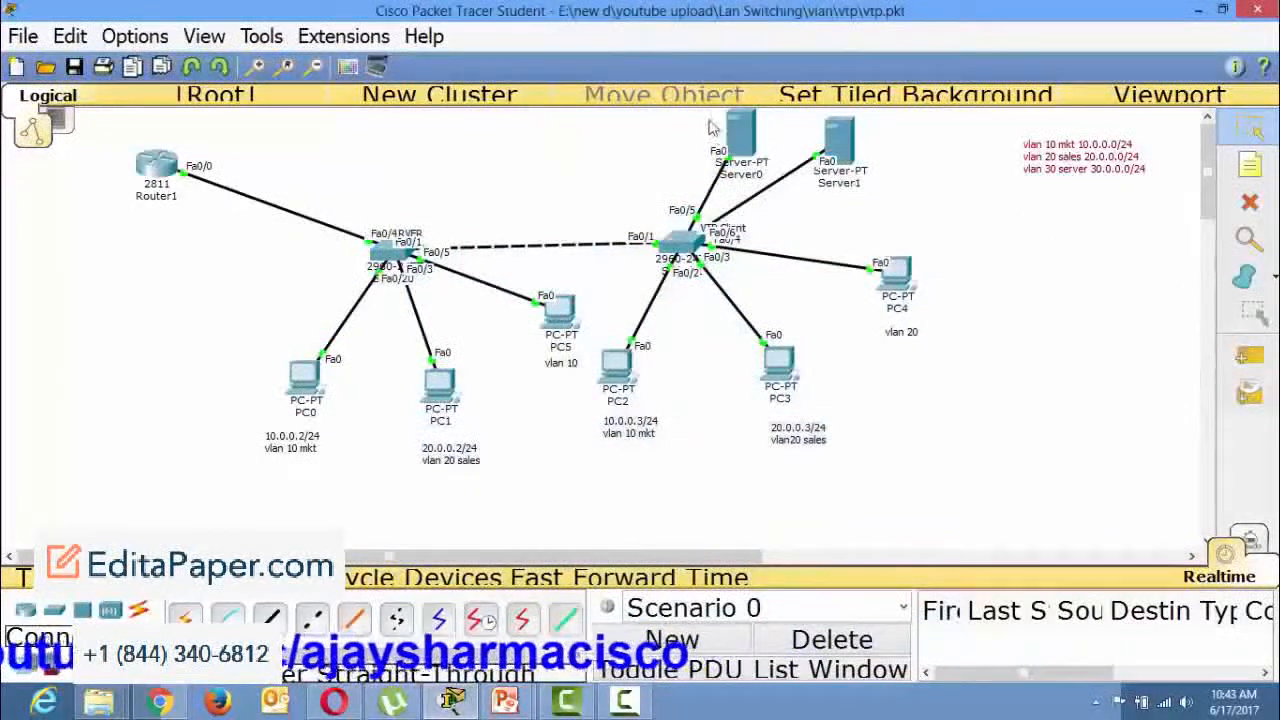
left_click_drag(688, 110, 888, 214)
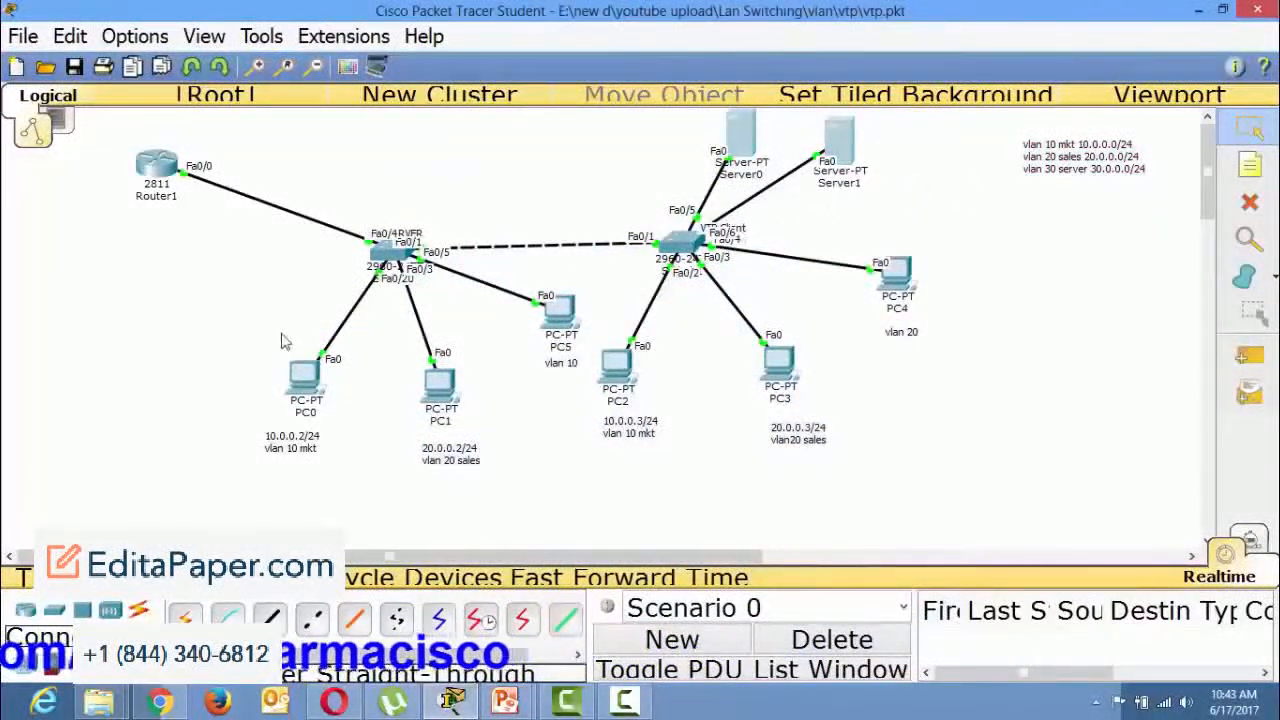
Check Switch1's port and VLAN summary in the workspace, and shift Server1 and PC4 slightly to identify their links.
left_click_drag(276, 350, 343, 482)
left_click(462, 163)
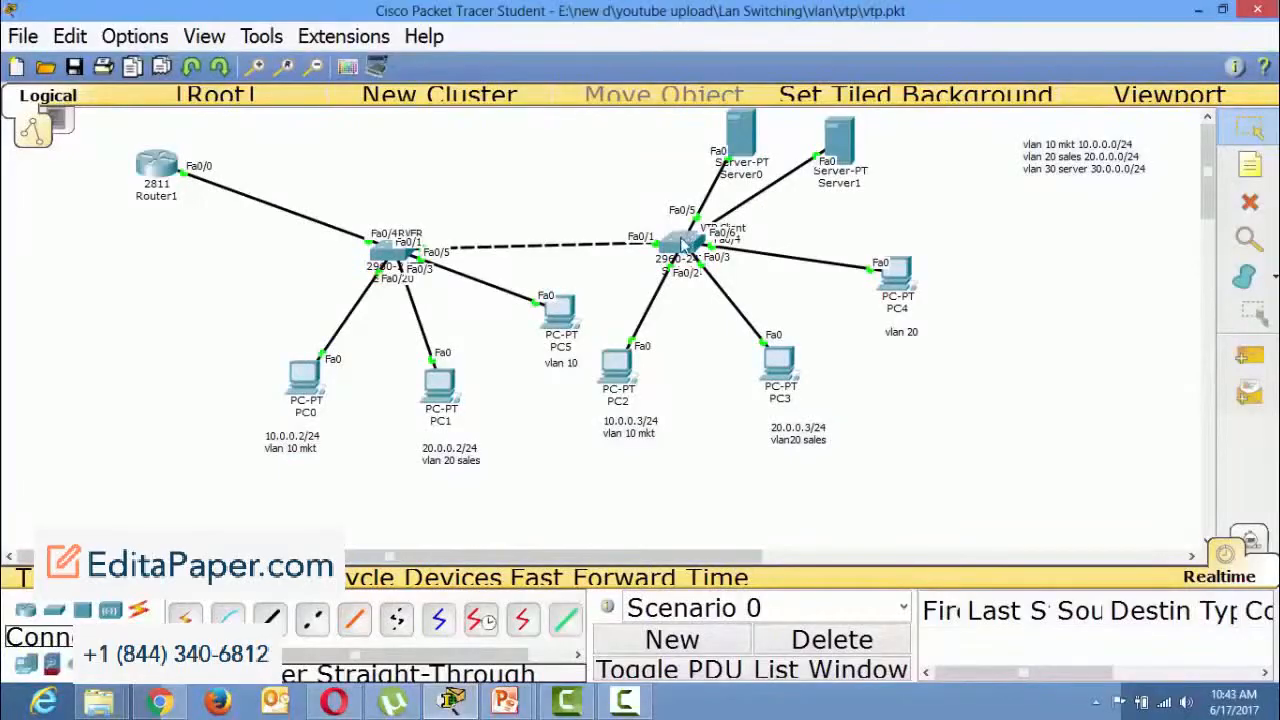
mouse_move(682, 245)
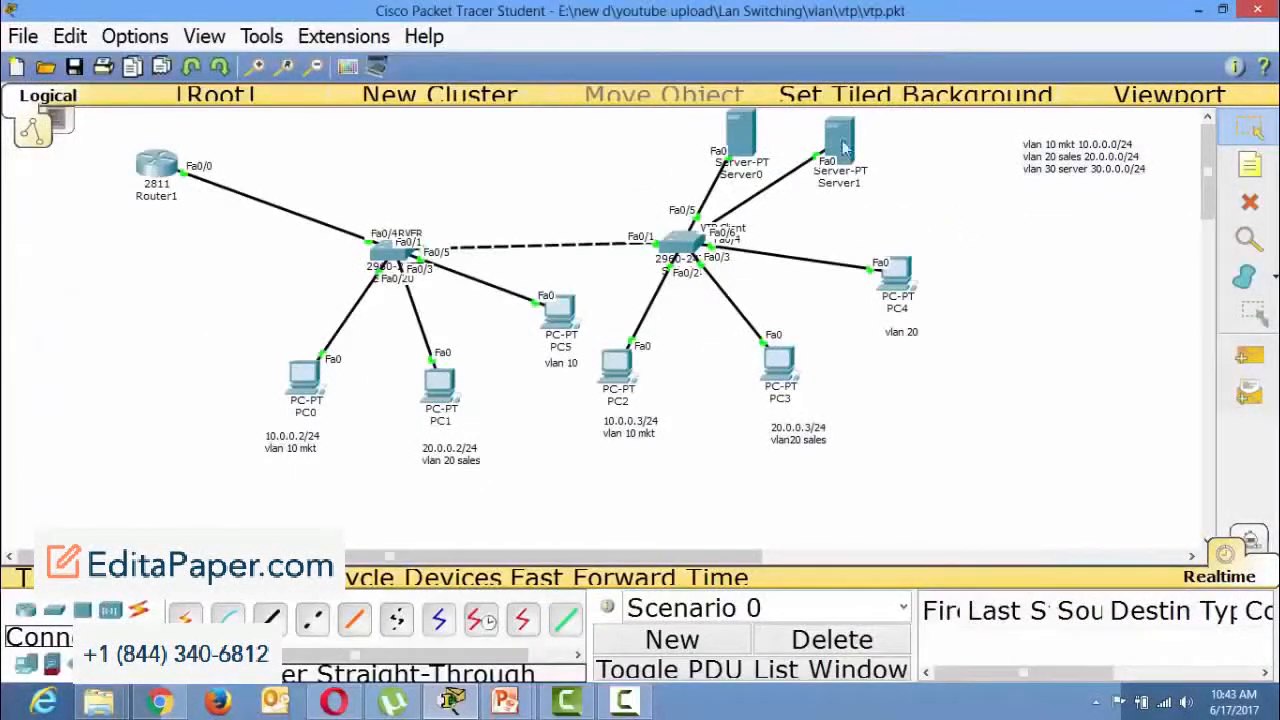
left_click_drag(843, 141, 845, 120)
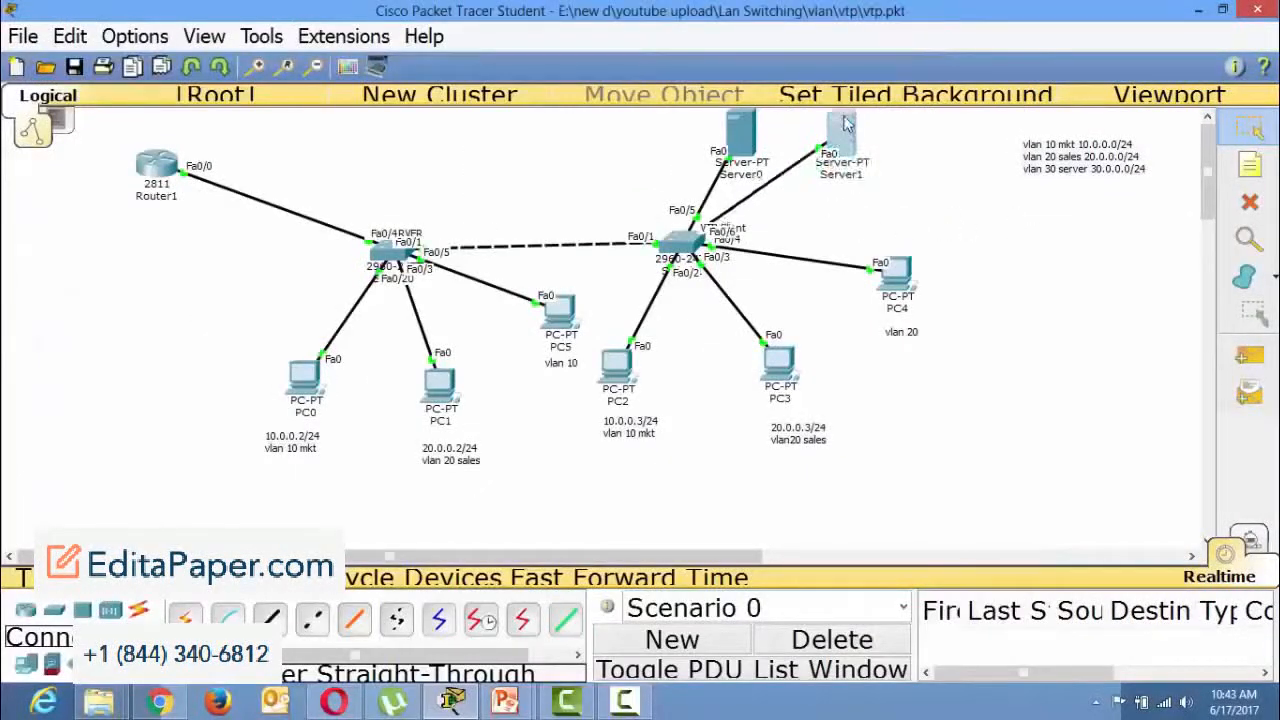
left_click_drag(891, 279, 892, 322)
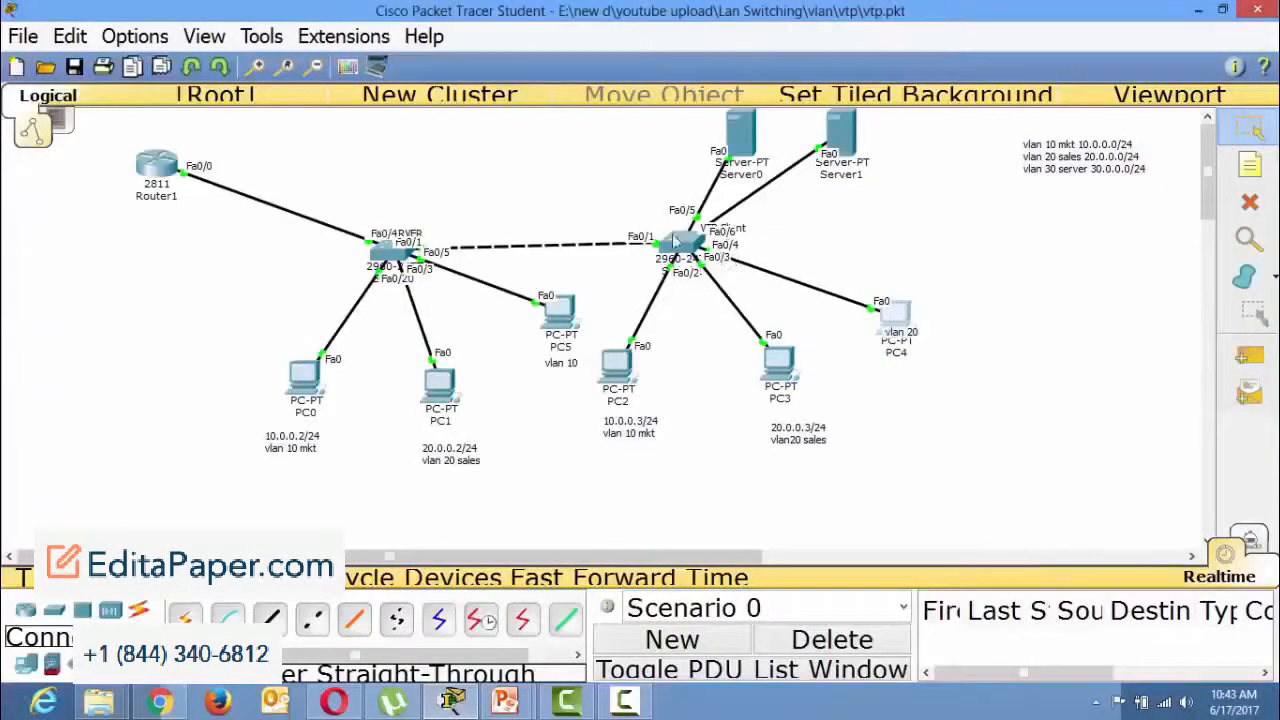
Open Switch1's command line and enter configuration mode for interface fastEthernet 0/6.
left_click(680, 245)
left_click(906, 123)
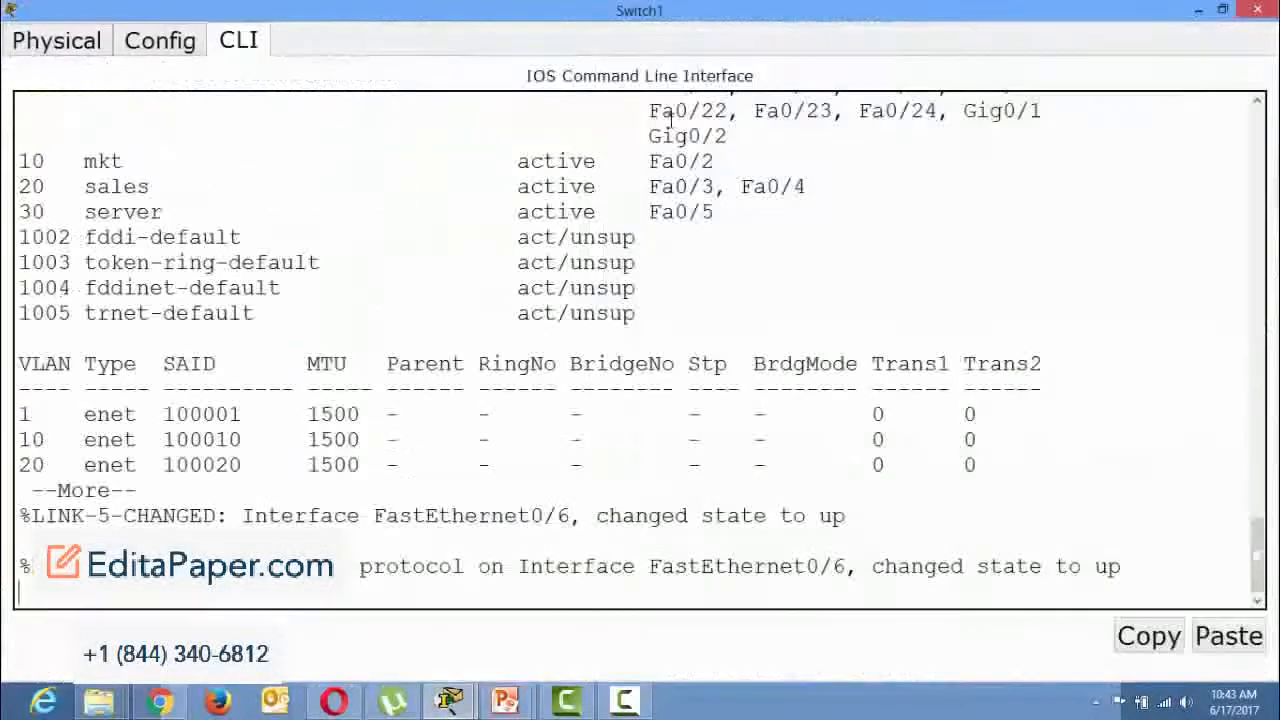
key("space")
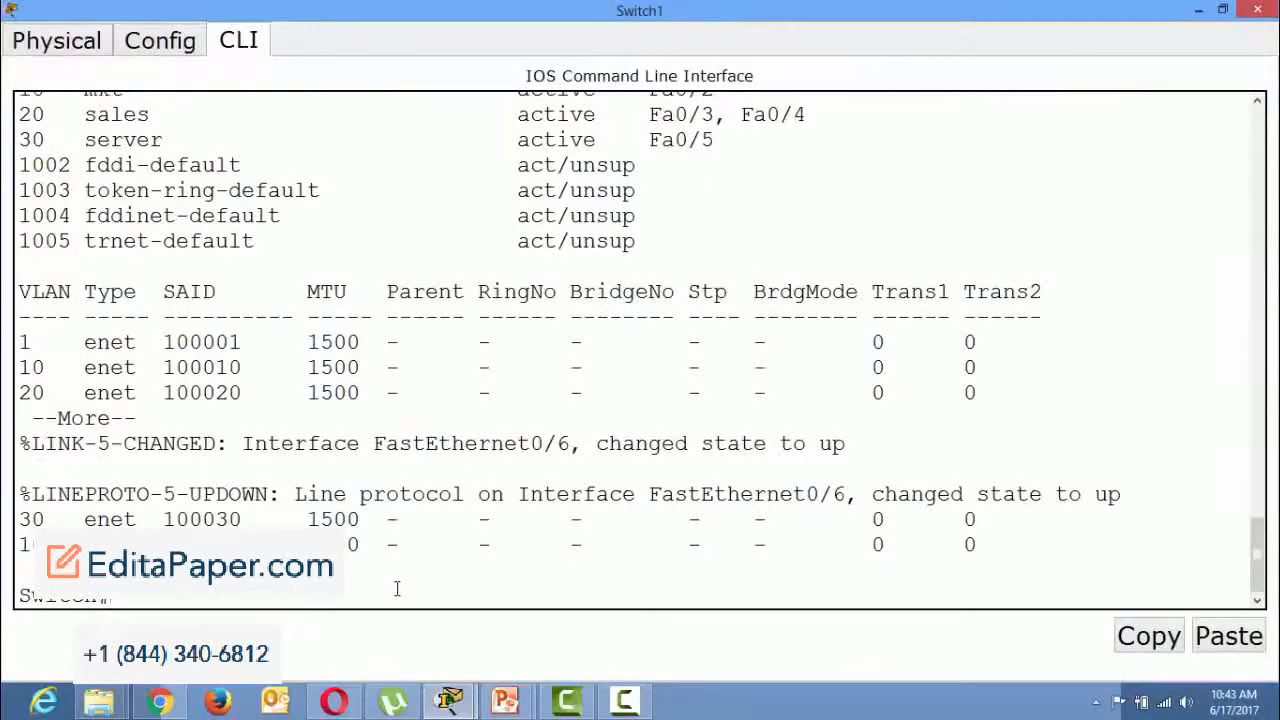
type("conf t")
key("Return")
type("interf")
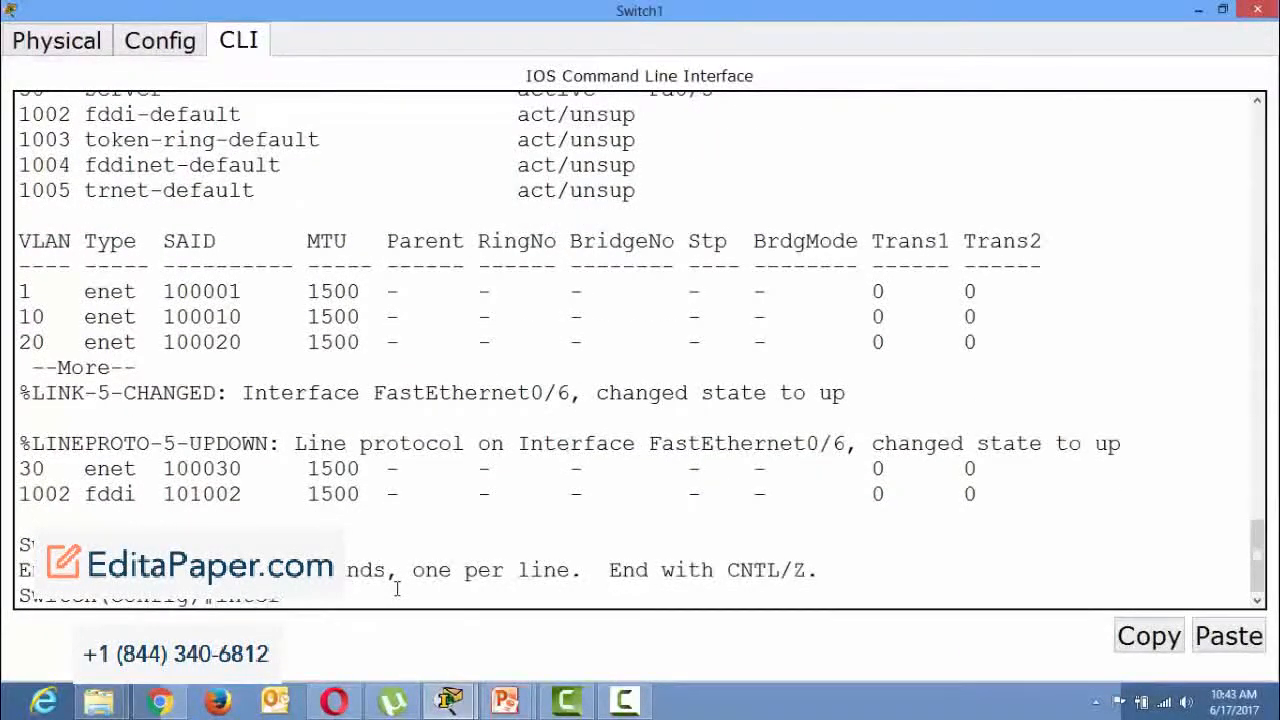
key("Tab")
type("fas")
key("Tab")
type("0")
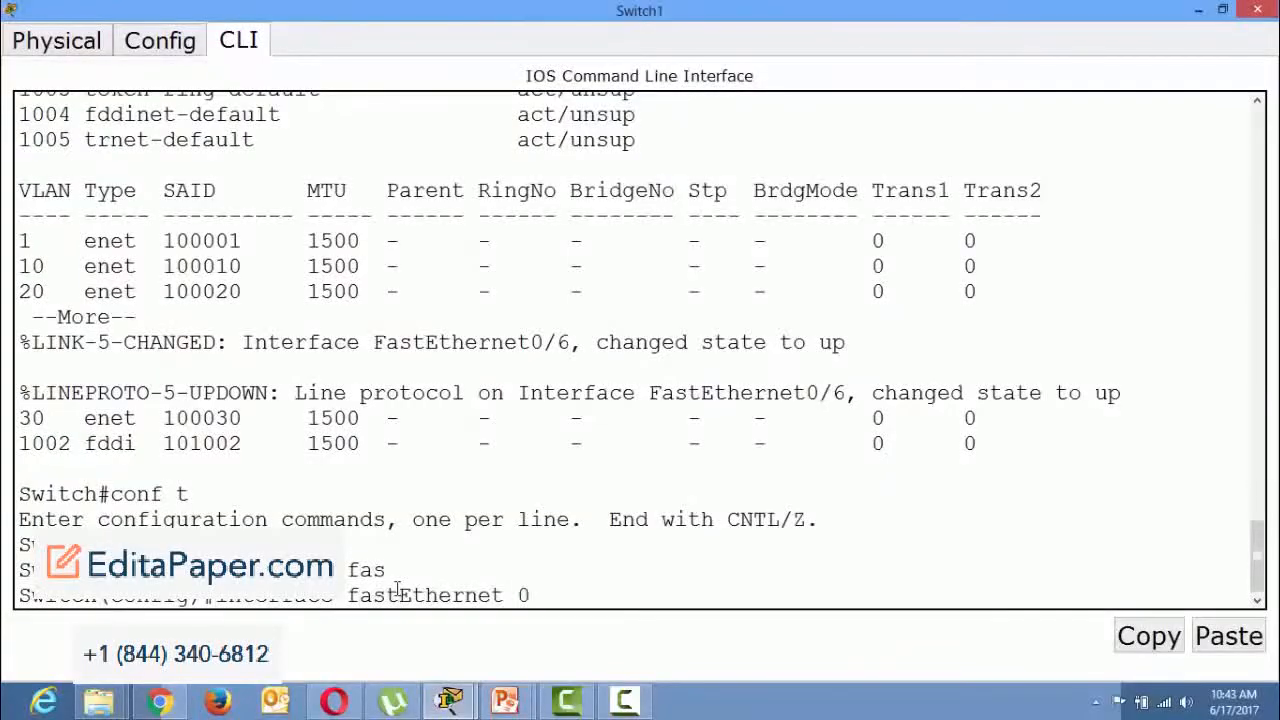
type("/6")
key("Return")
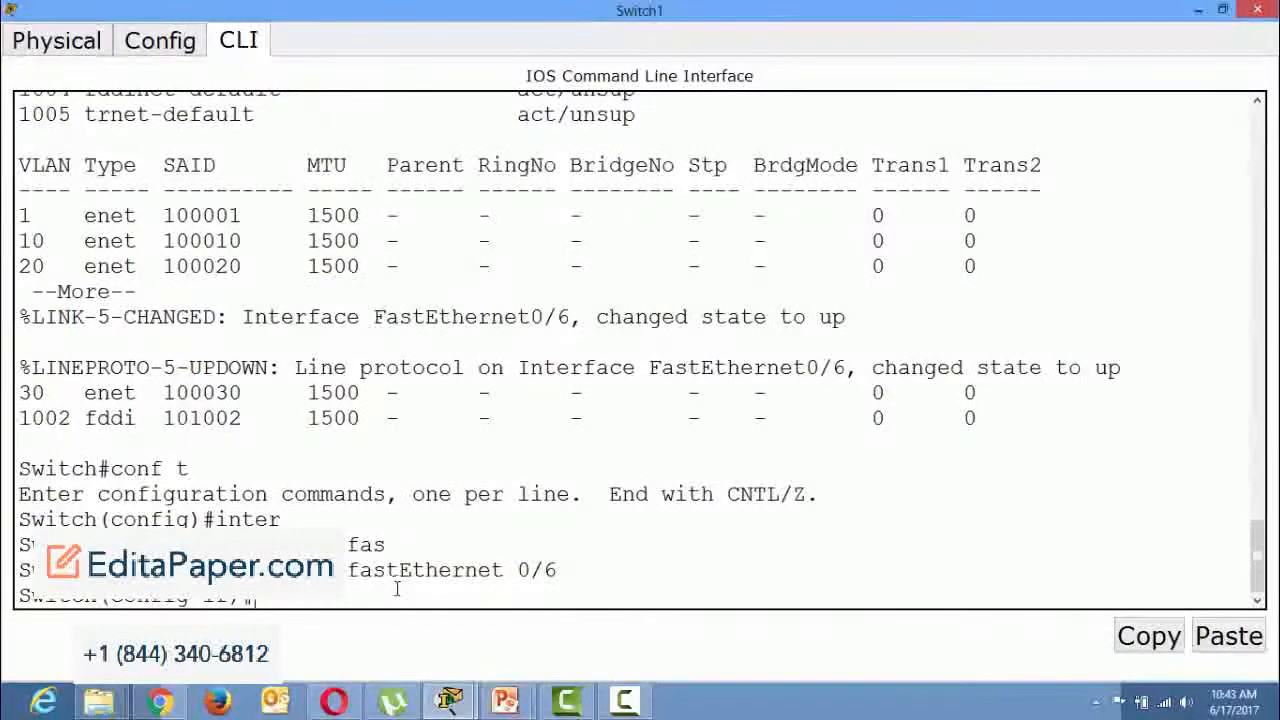
Assign the selected interface to access VLAN 30, exit configuration mode, and close Switch1's window.
type("switc")
key("Tab")
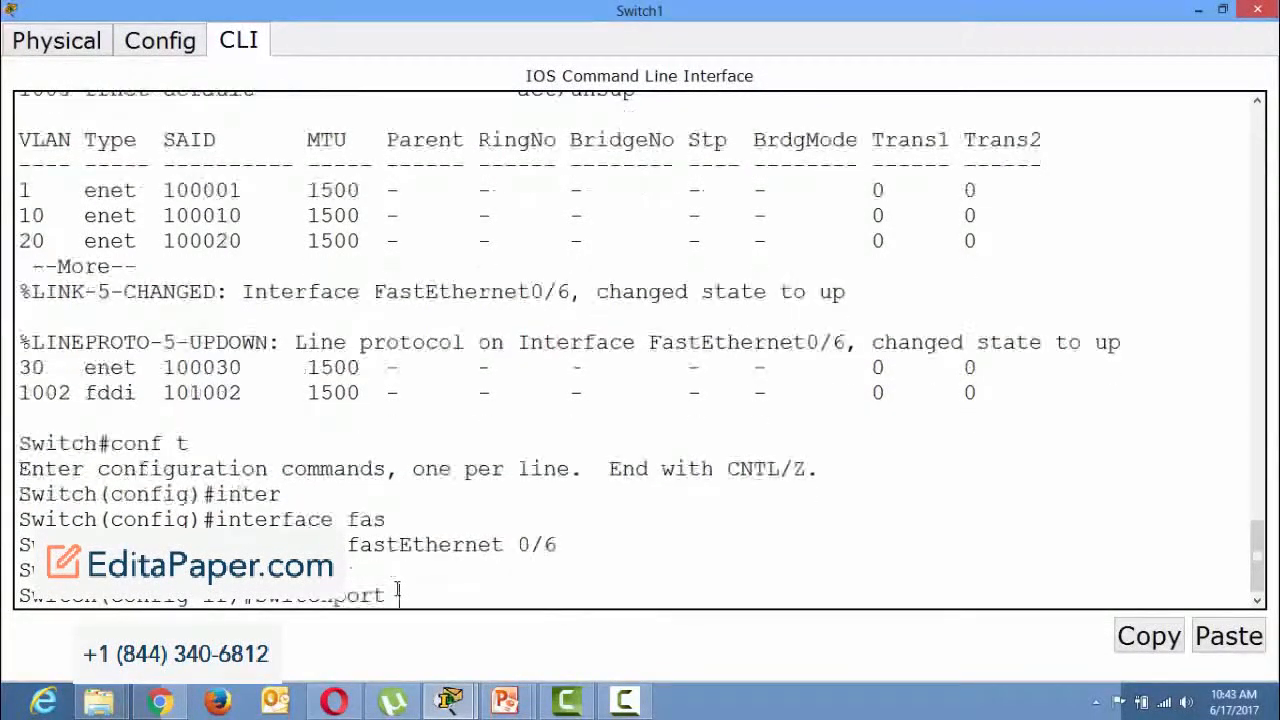
type("acc")
key("Tab")
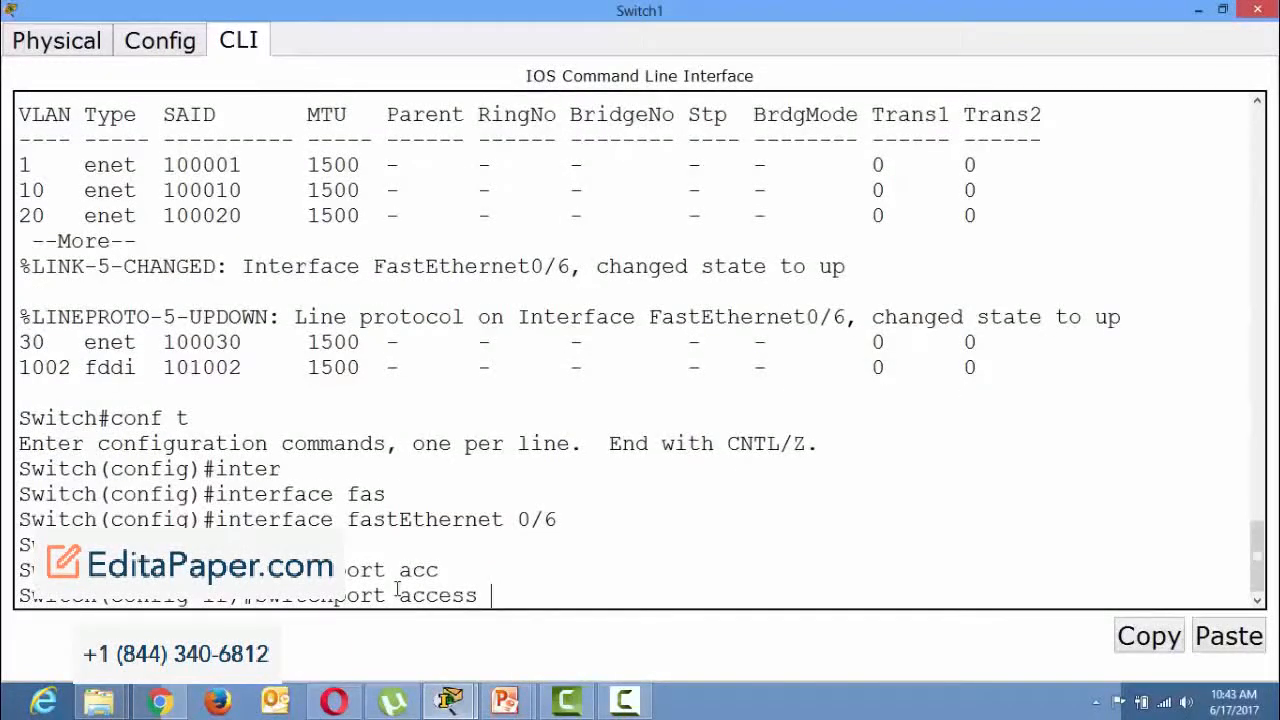
type("vlan 30")
key("BackSpace")
key("BackSpace")
type("30")
key("Return")
key("ctrl+z")
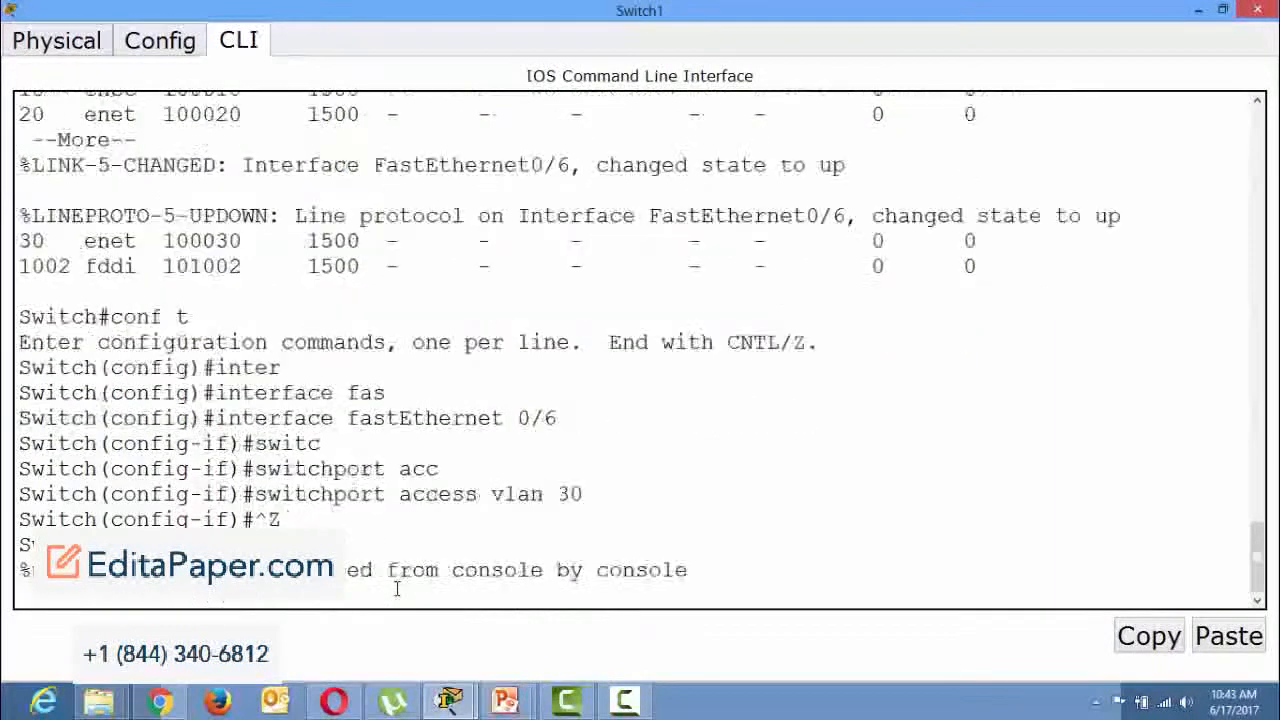
key("Return")
key("Return")
key("Return")
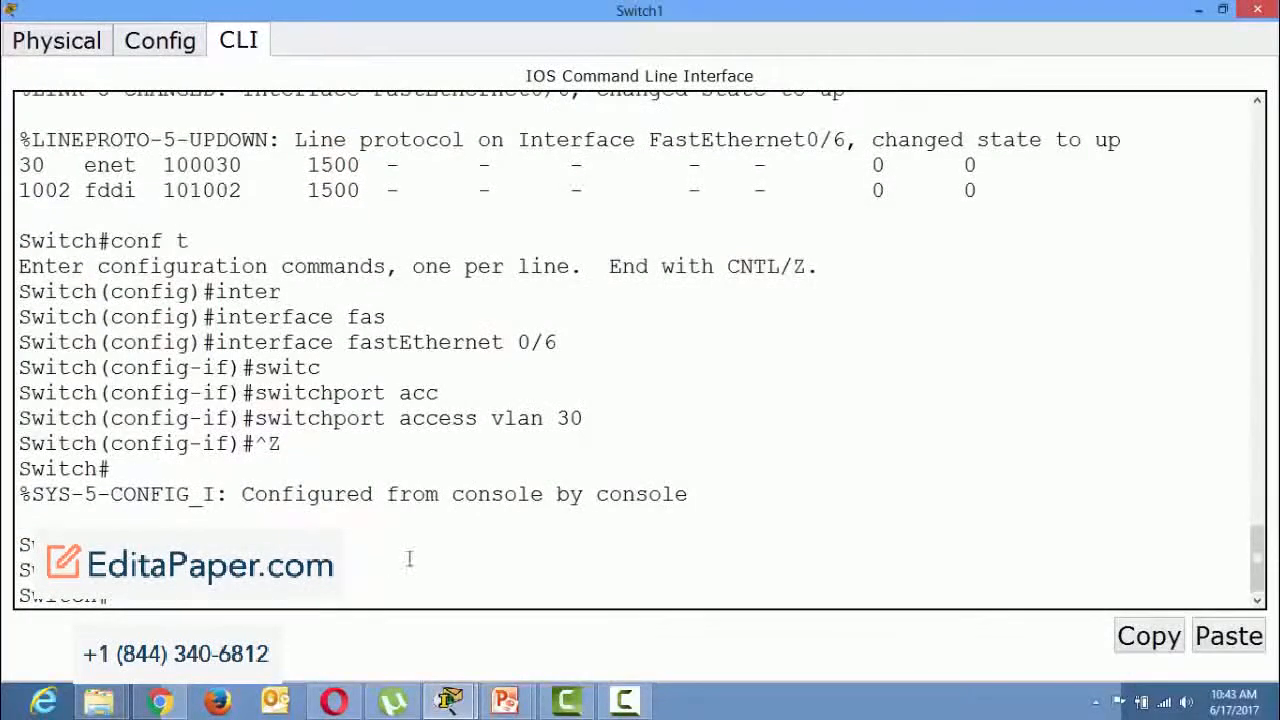
left_click(1257, 10)
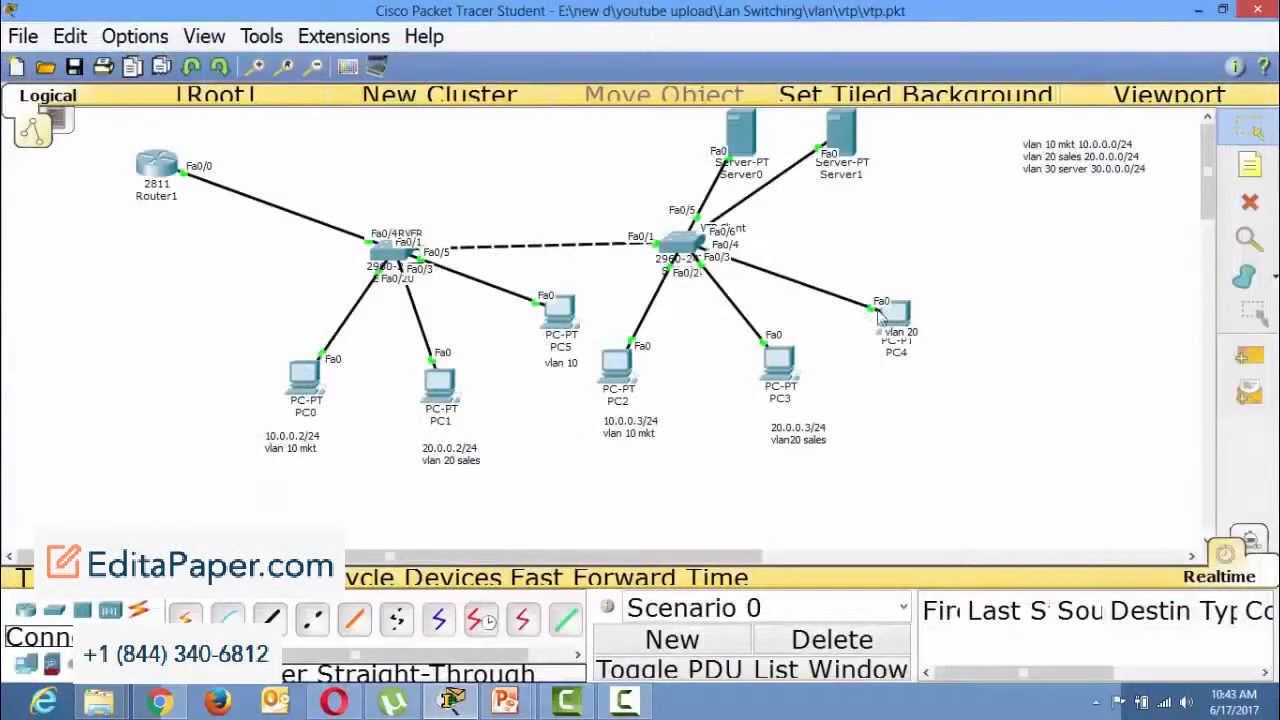
Shift PC4, PC3 and Server1 slightly in the topology to spread out their links to Switch1.
mouse_move(904, 329)
left_mouse_down()
mouse_move(900, 342)
mouse_move(901, 330)
left_mouse_up()
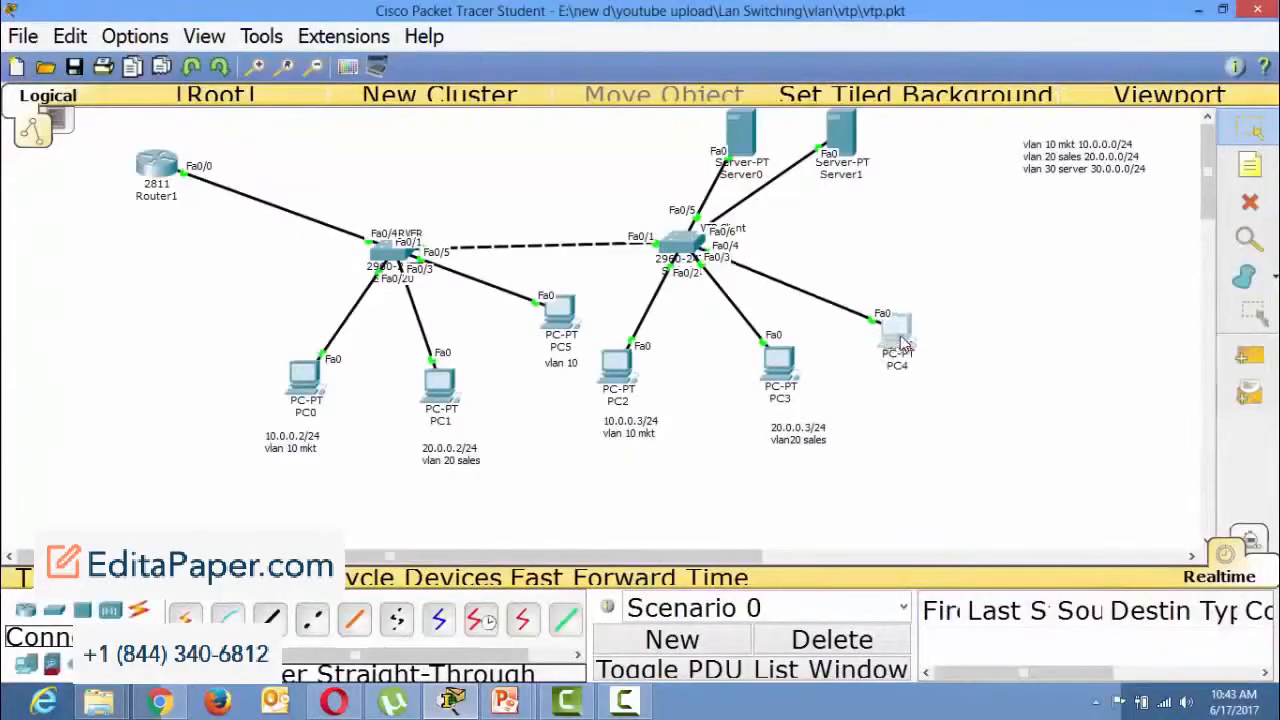
left_click_drag(783, 381, 767, 412)
left_click_drag(852, 137, 868, 145)
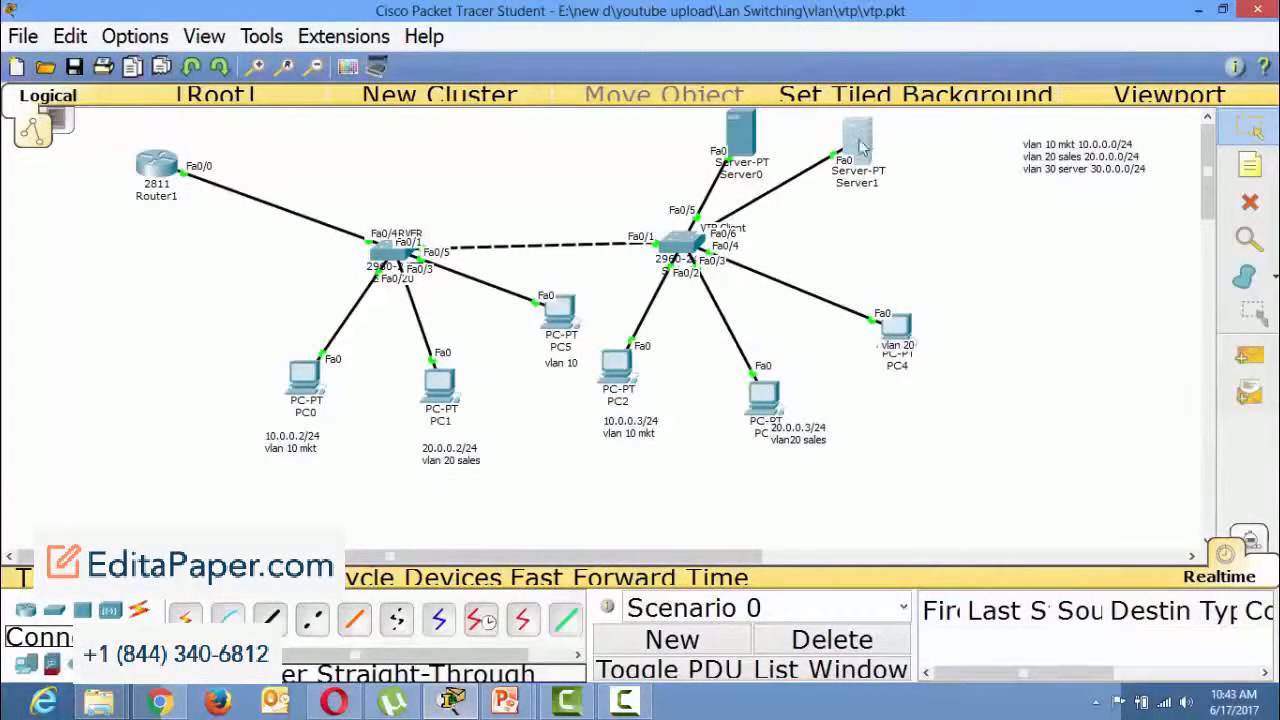
Review the earlier VLAN output in Router1's command line, discard the partly entered show command, and minimize the window.
left_click_drag(166, 172, 160, 175)
double_click(413, 120)
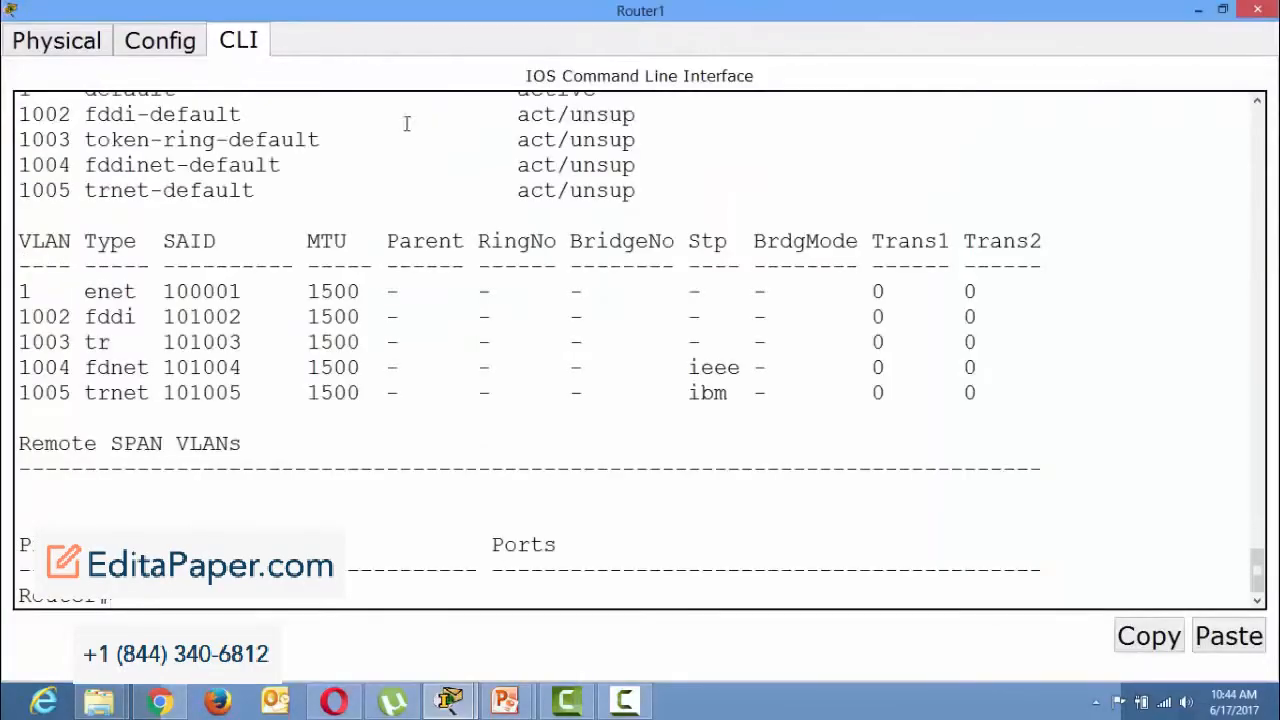
scroll(410, 125, "up", 3)
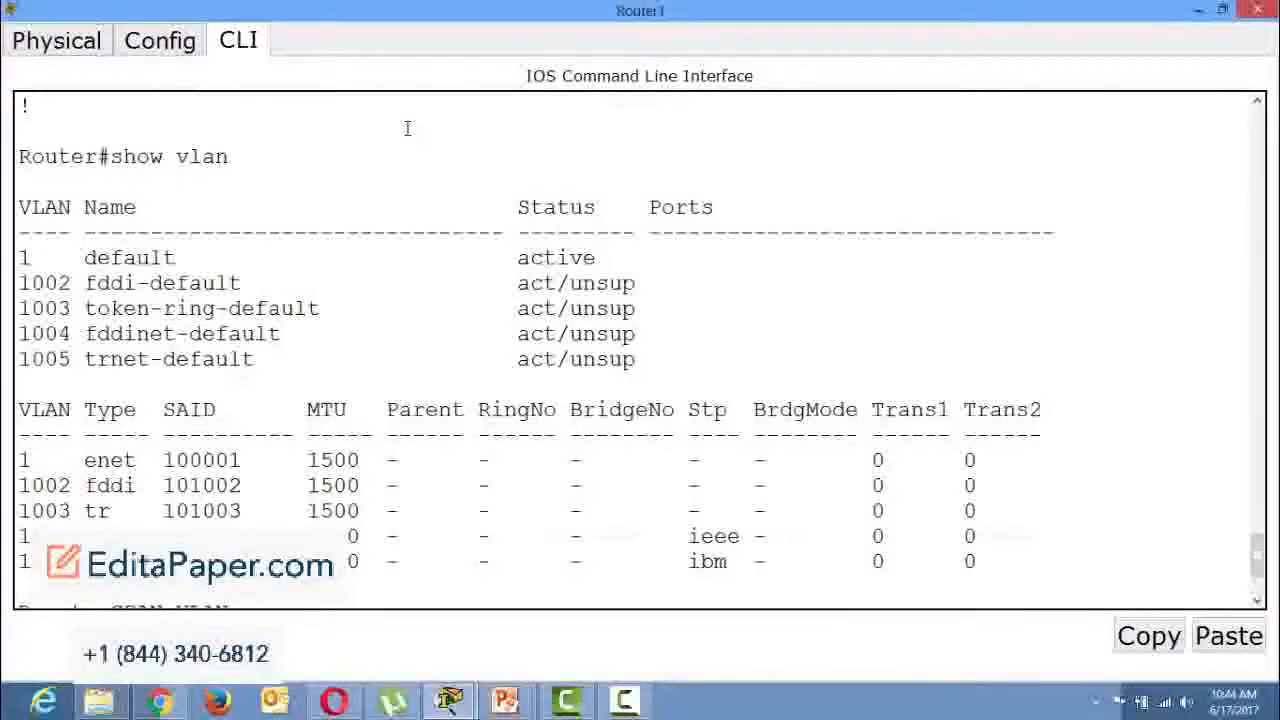
scroll(407, 128, "up", 2)
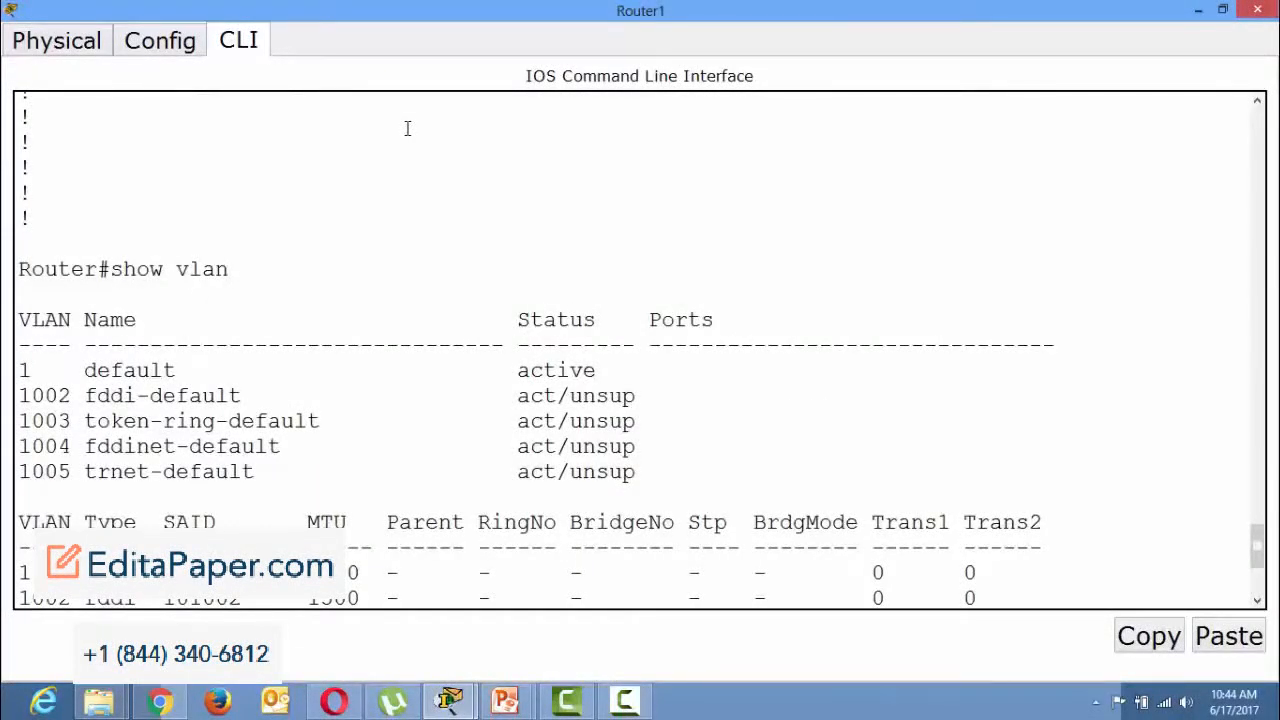
scroll(407, 128, "down", 5)
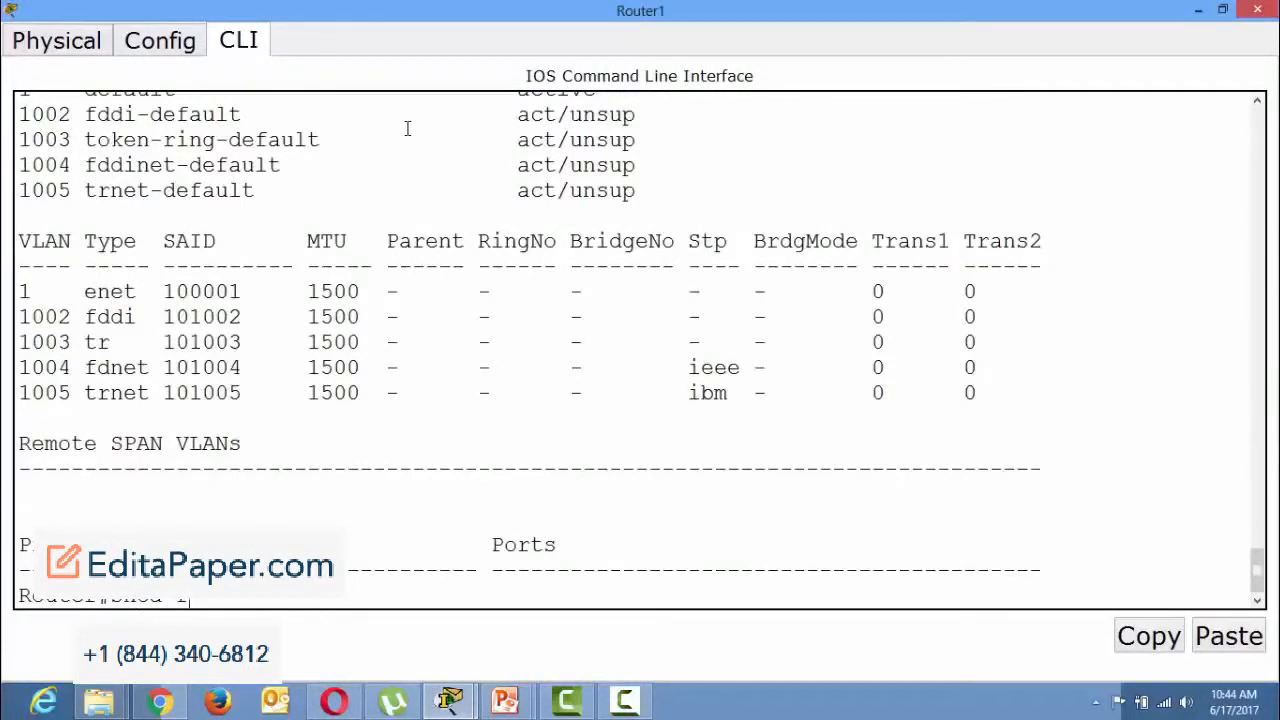
key("BackSpace")
key("BackSpace")
key("BackSpace")
key("BackSpace")
left_click(1199, 10)
Run show vlan on Switch0 to check its VLAN port assignments, and close the window.
left_click(393, 252)
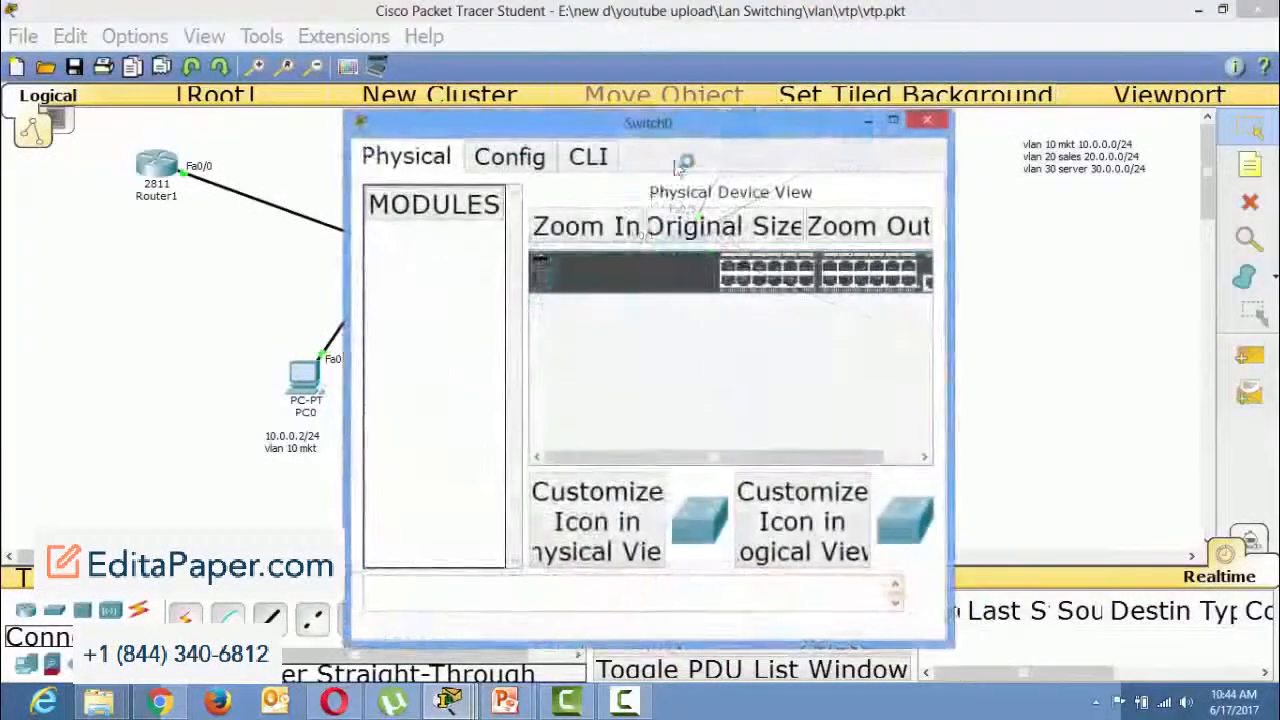
double_click(430, 120)
left_click(245, 40)
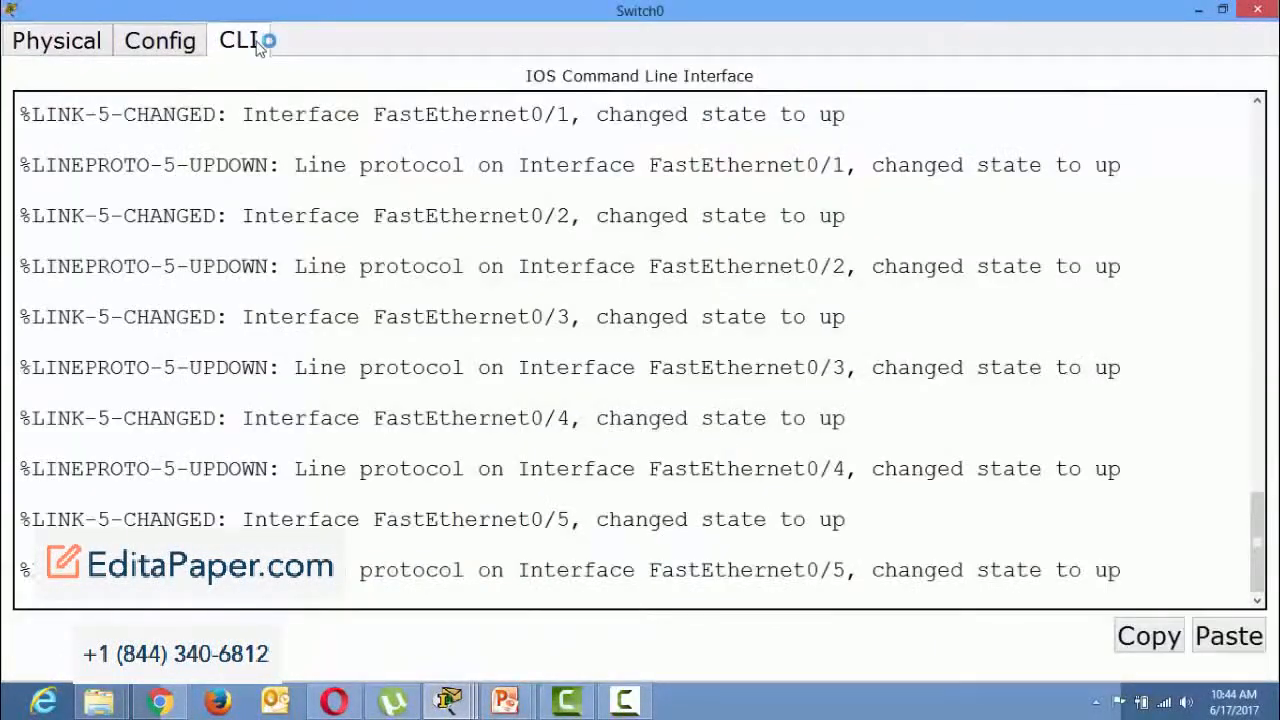
key("Return")
key("Return")
type("show vlan")
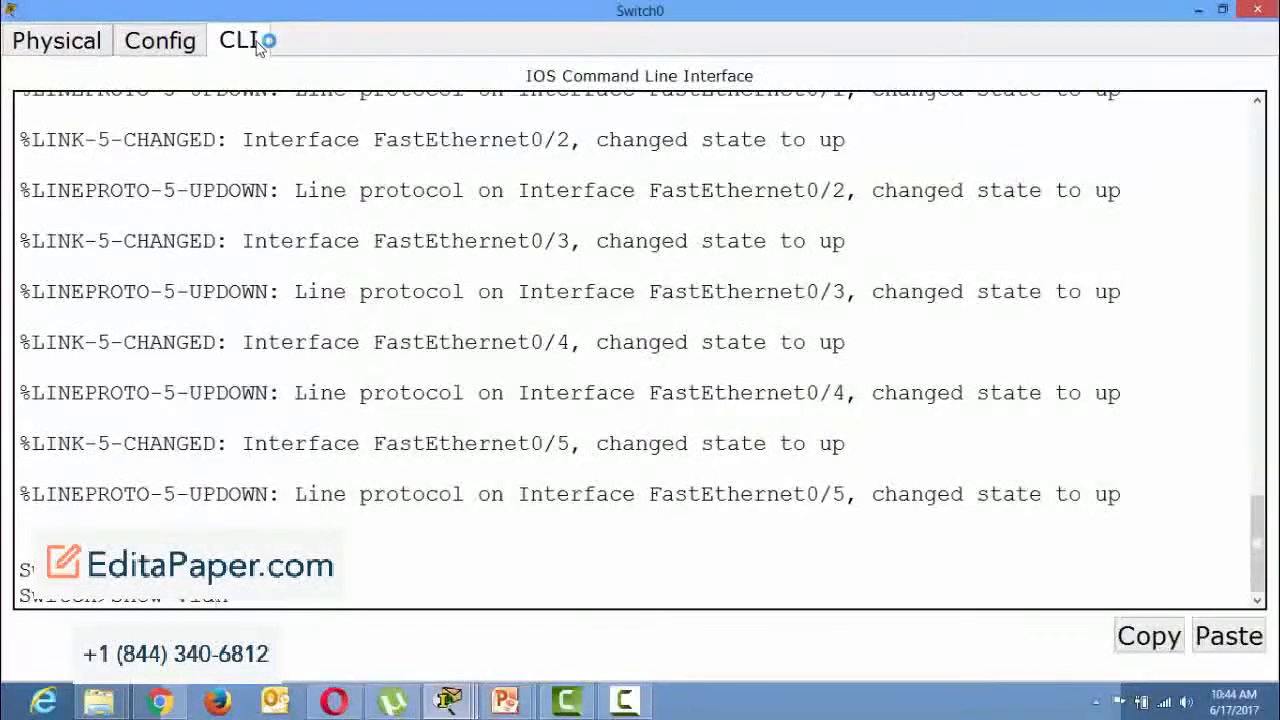
key("Return")
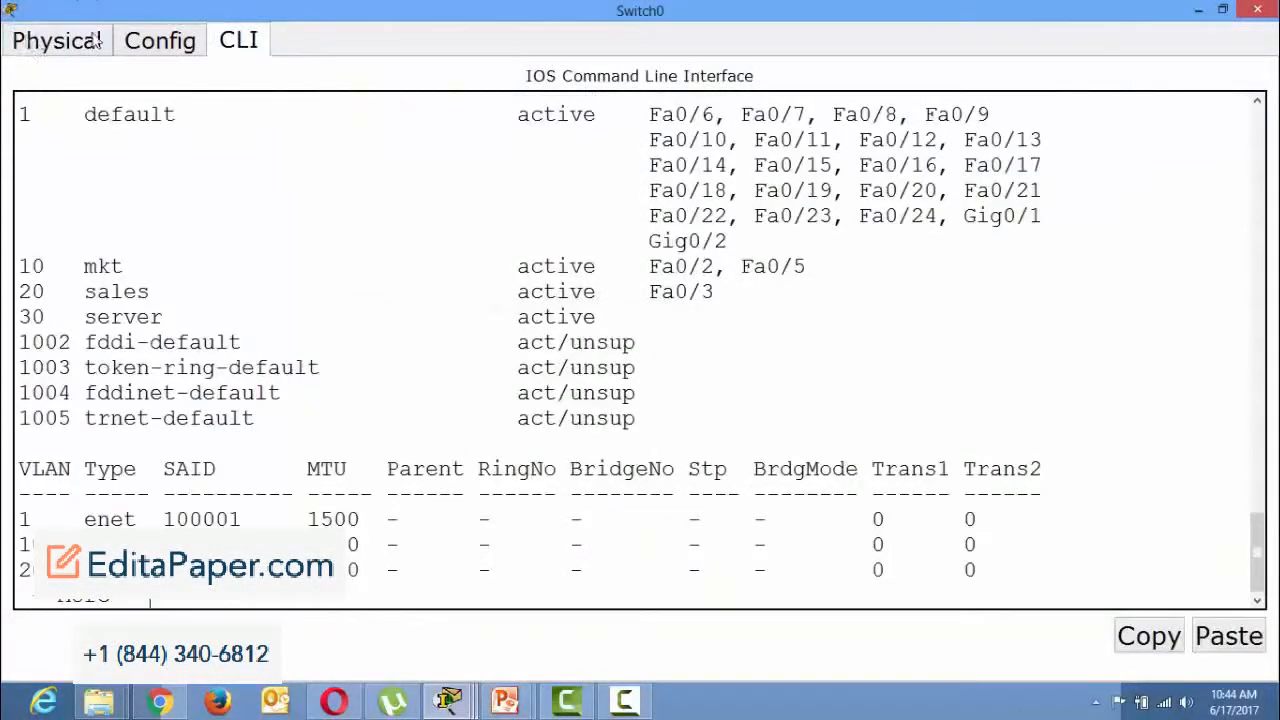
left_click(1257, 9)
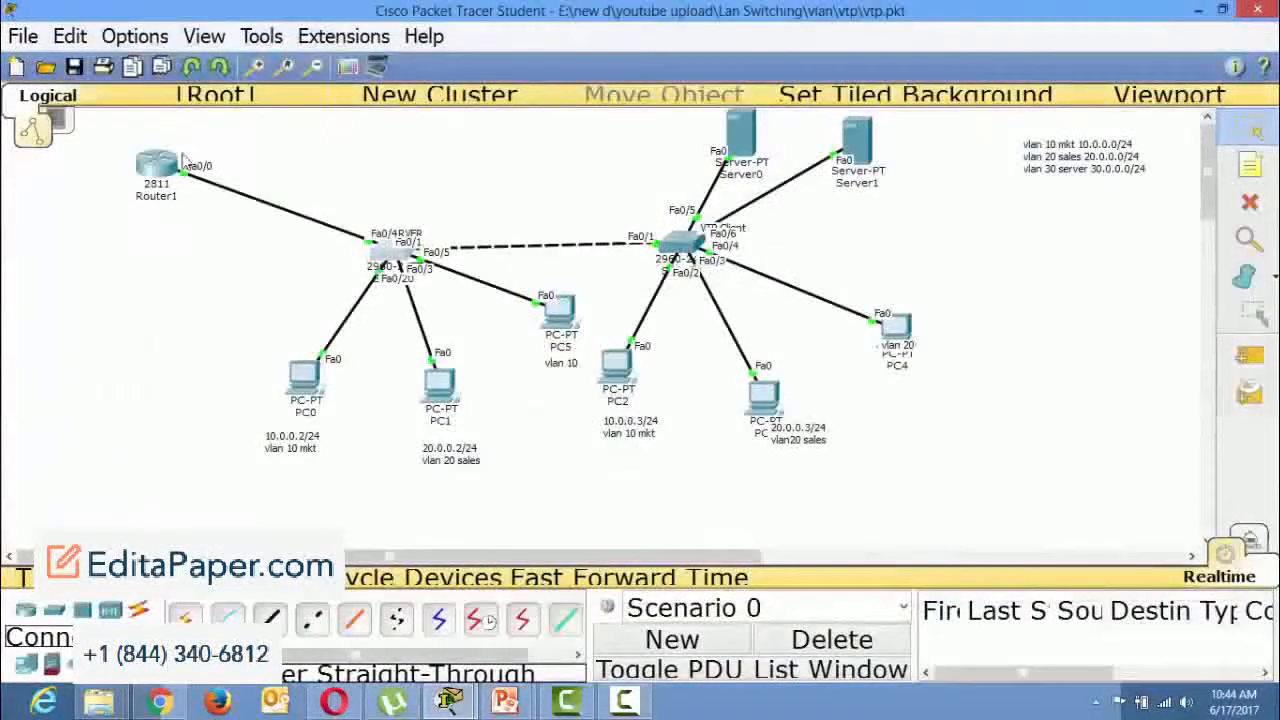
Request an IPv4 address on PC1 by switching its IP configuration from Static to DHCP, and close PC1's window.
mouse_move(152, 181)
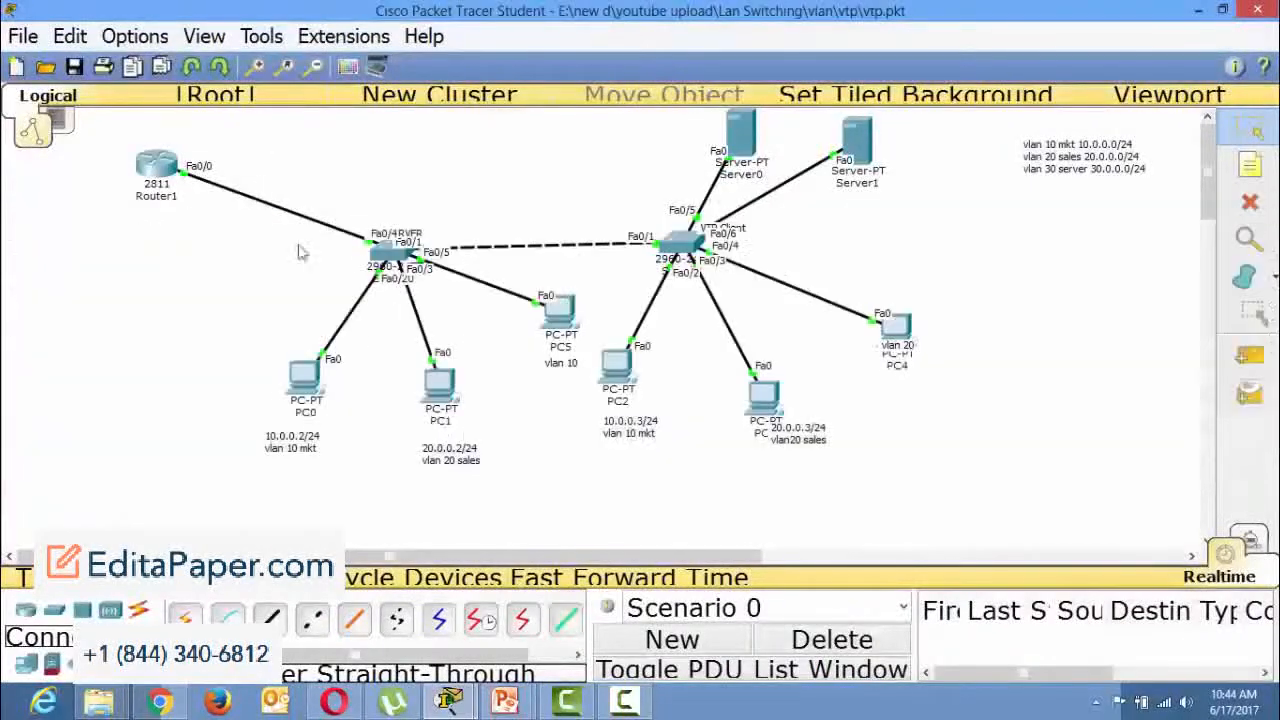
left_click(432, 388)
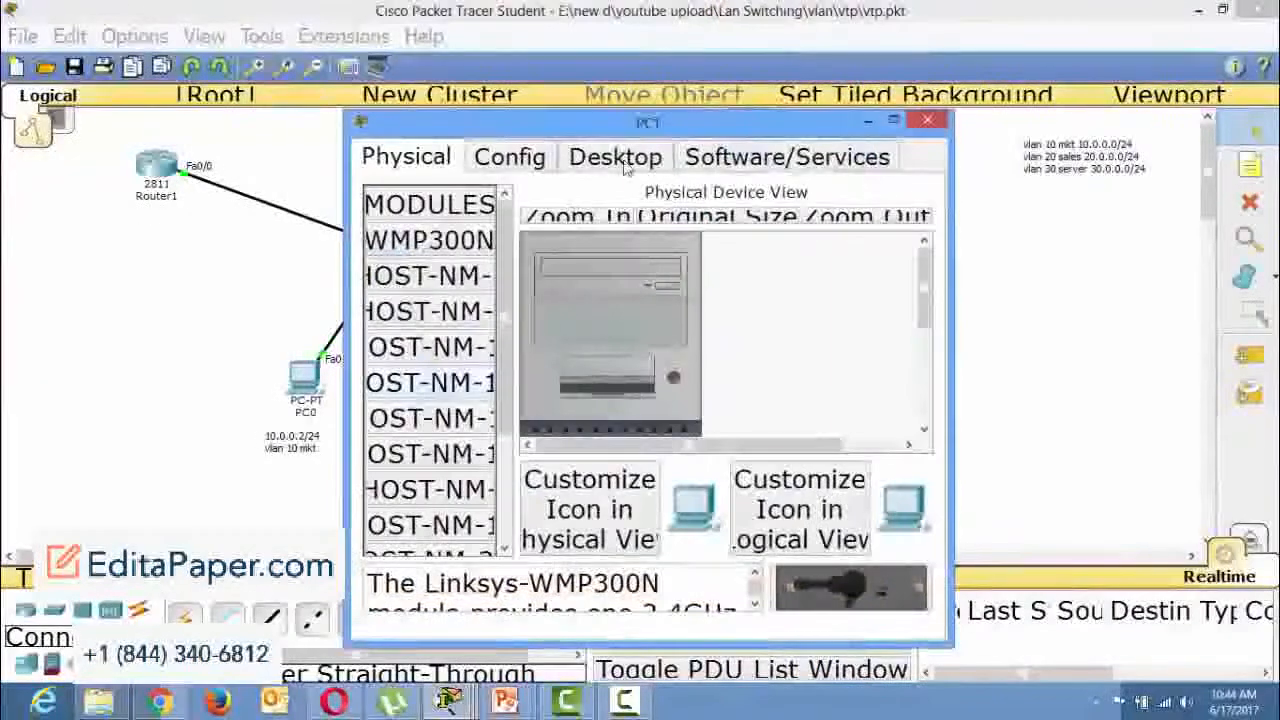
left_click(615, 157)
left_click(422, 264)
left_click(532, 236)
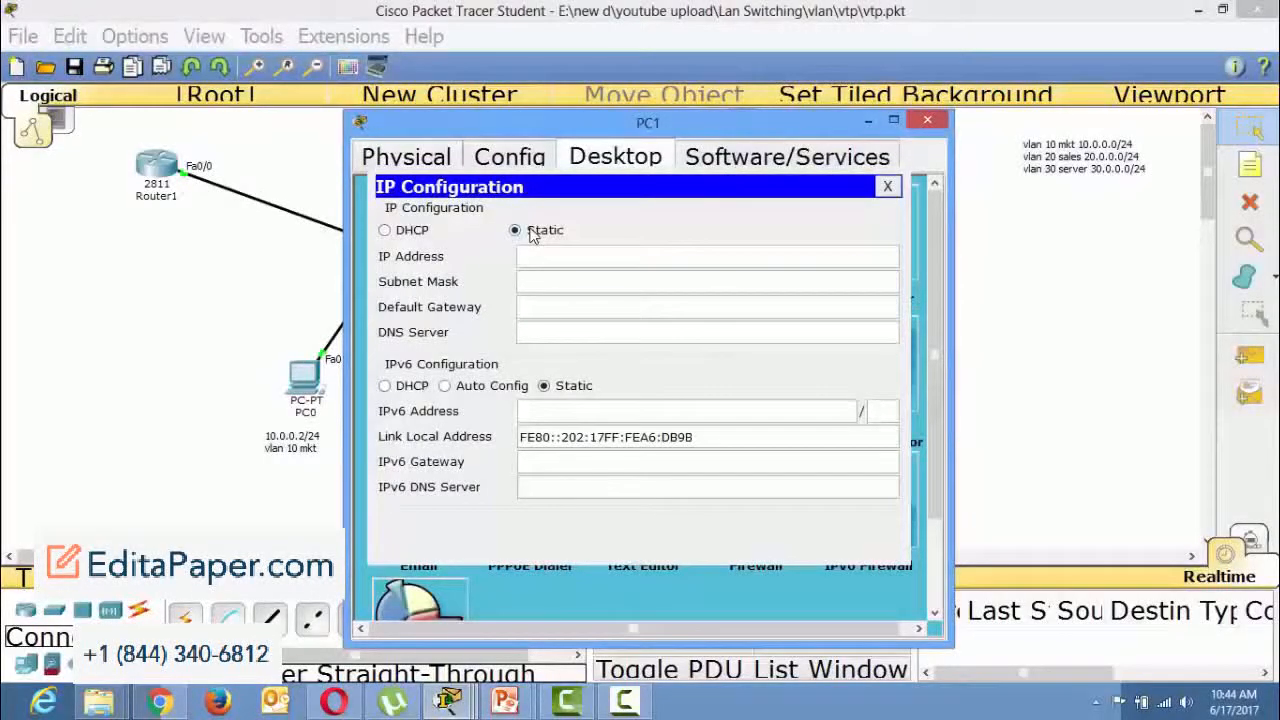
left_click(385, 231)
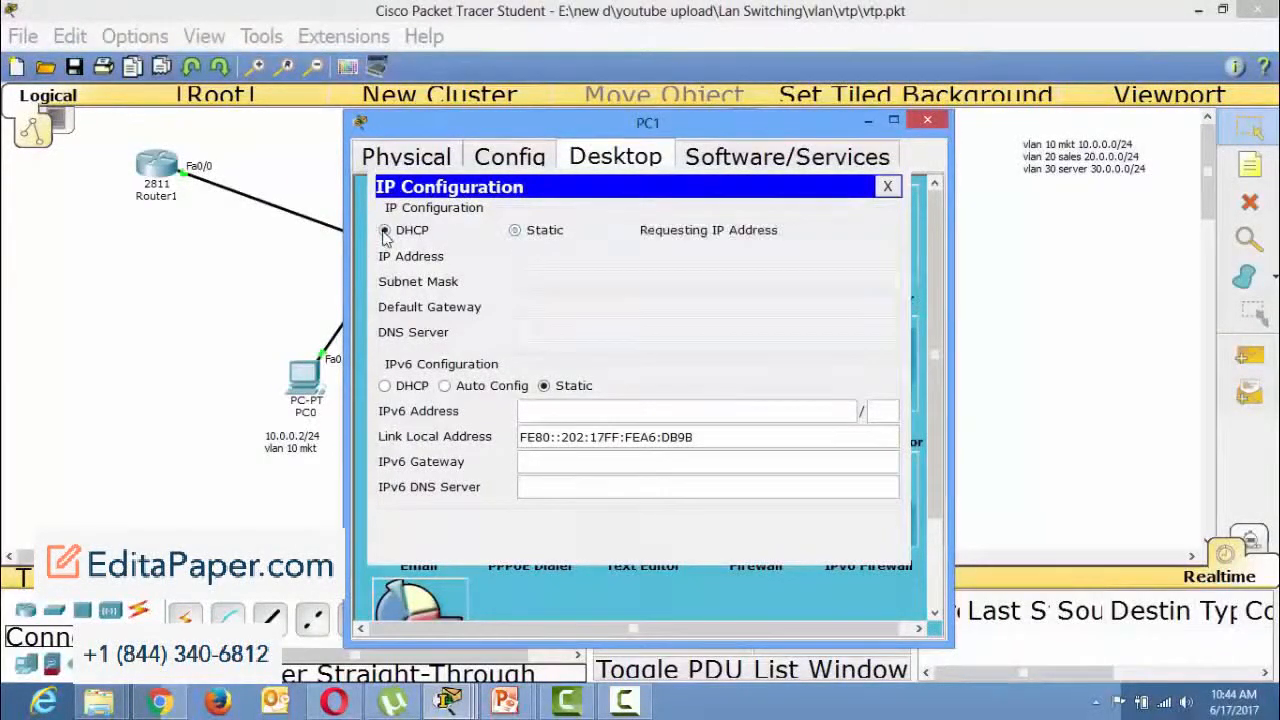
left_click(928, 122)
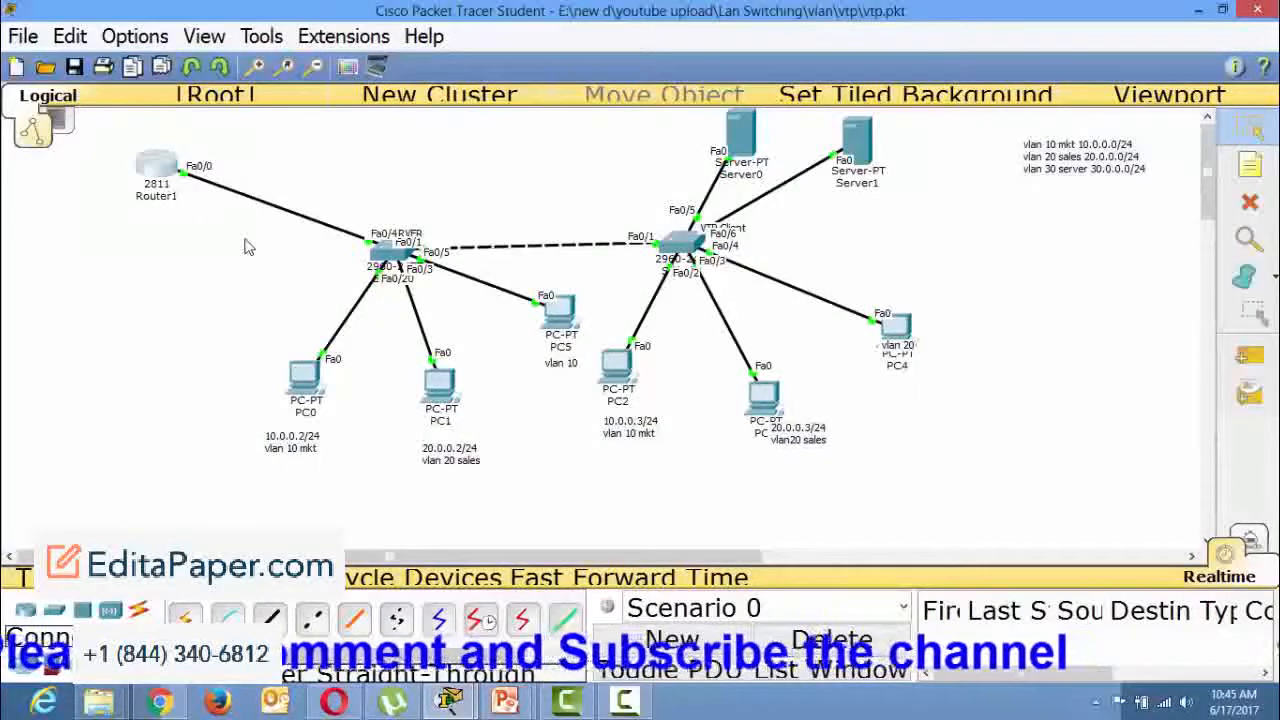
Run show run on Router1, review the FastEthernet0/0.10, 0/0.20 and 0/0.30 subinterfaces, and quit the listing.
left_click(155, 170)
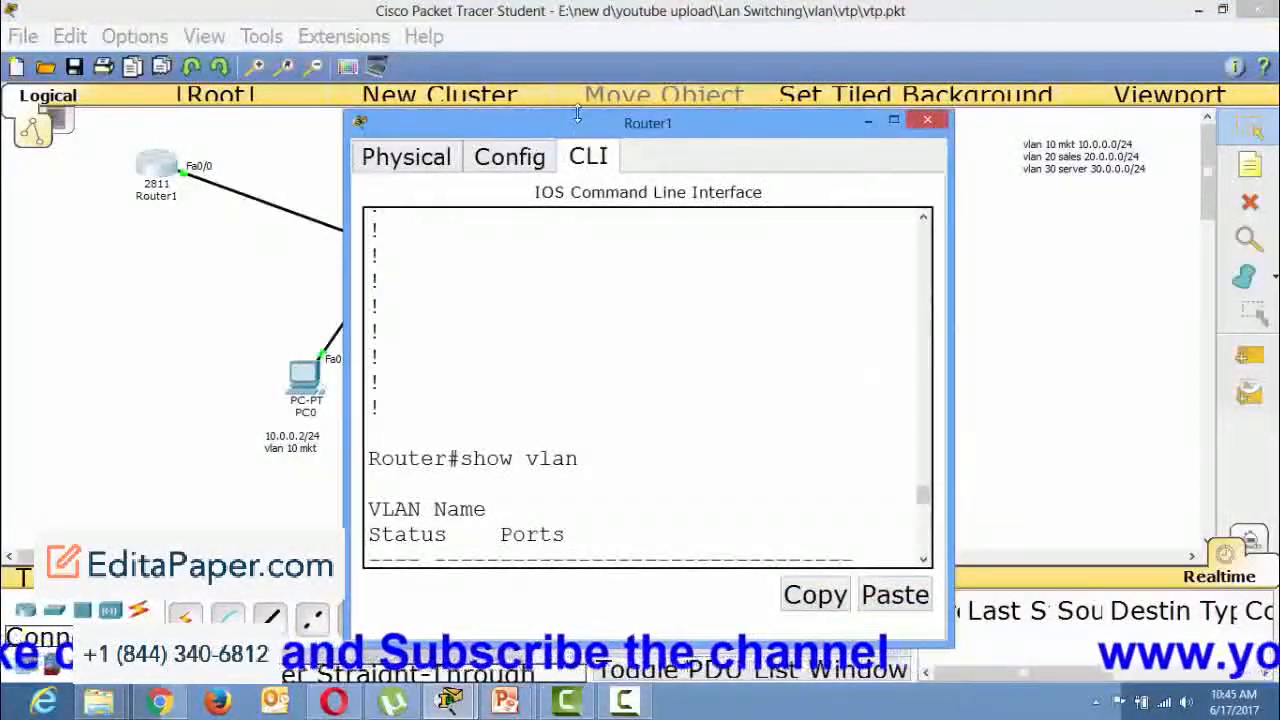
double_click(565, 125)
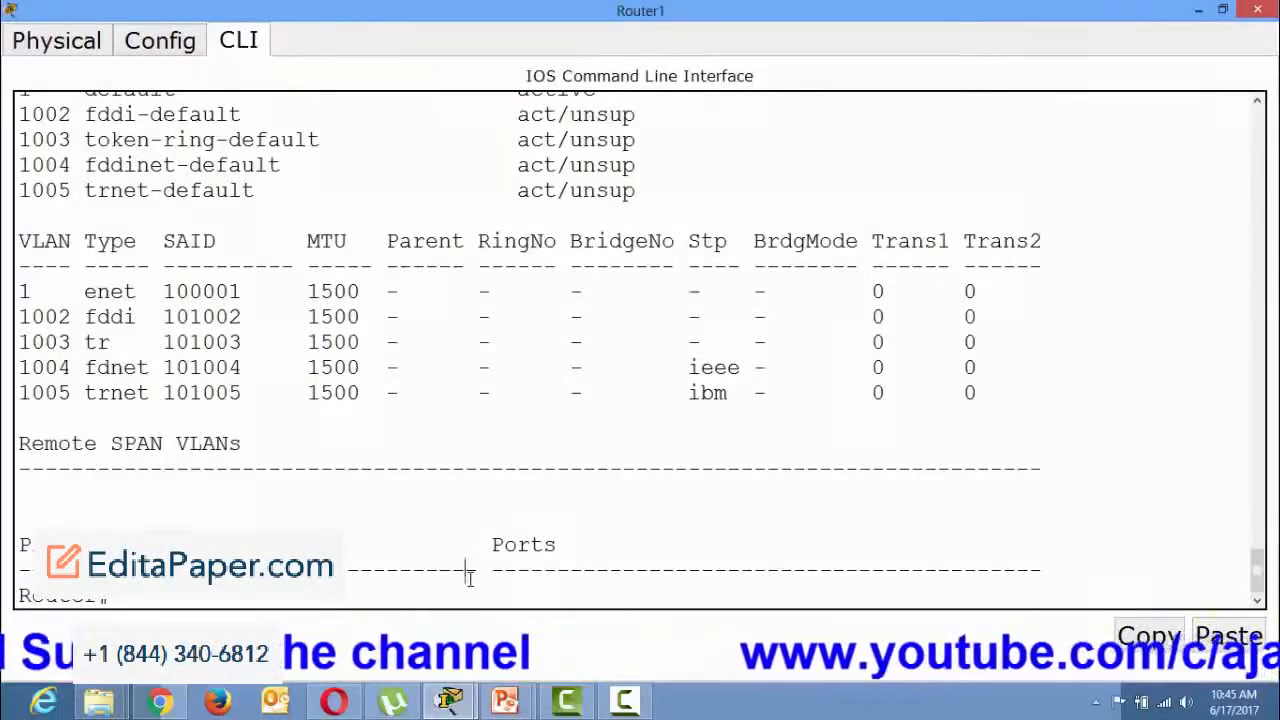
type("s")
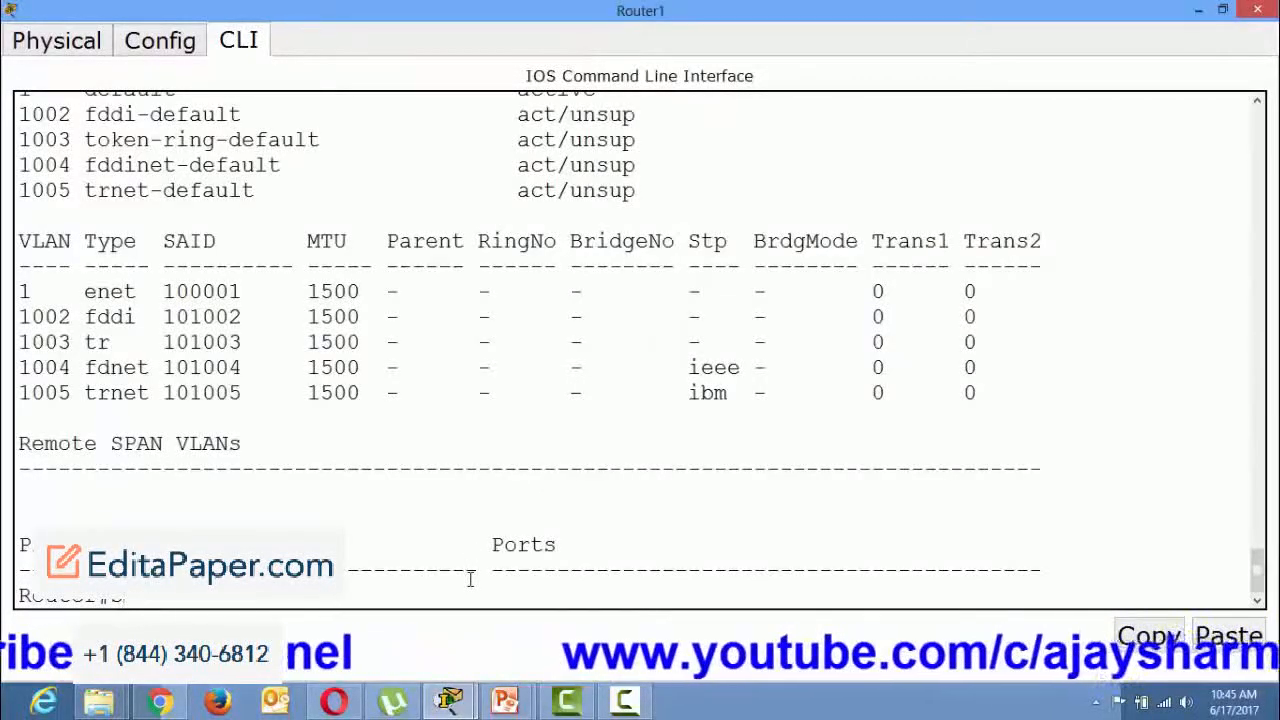
type("how")
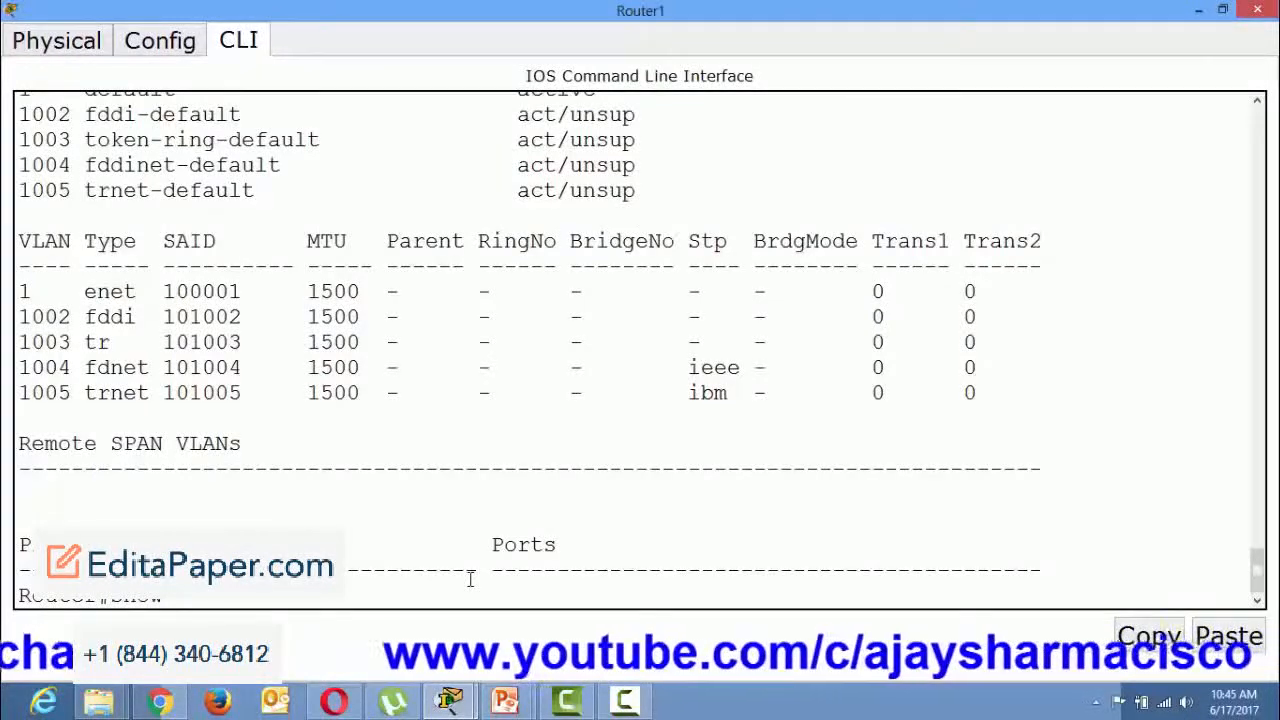
type(" run")
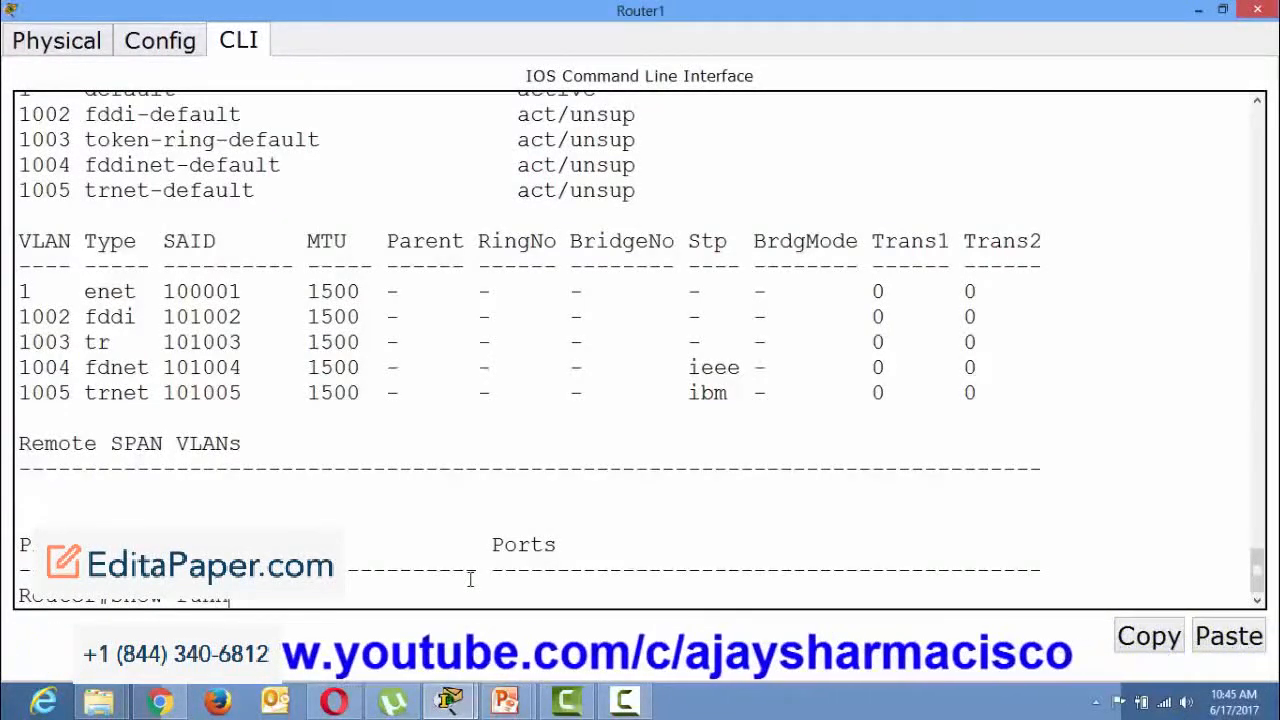
key("Return")
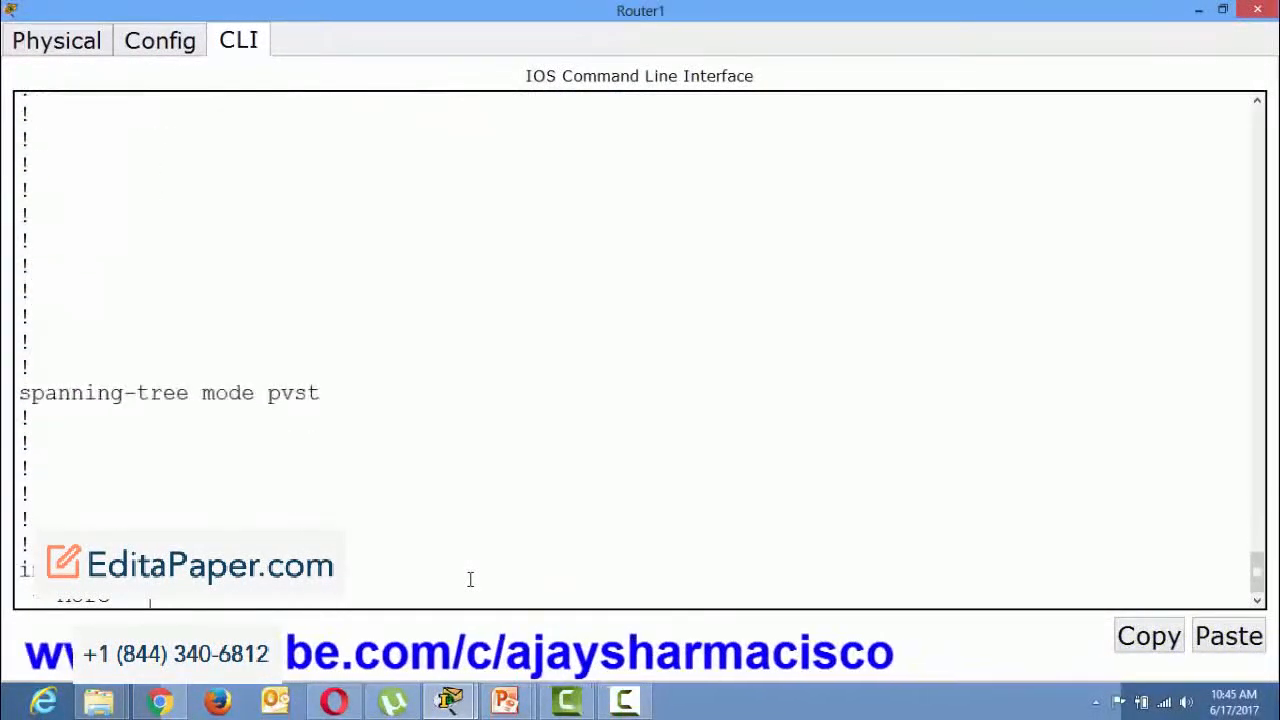
key("space")
left_click_drag(387, 318, 278, 316)
left_click_drag(406, 400, 268, 420)
left_click_drag(390, 521, 18, 519)
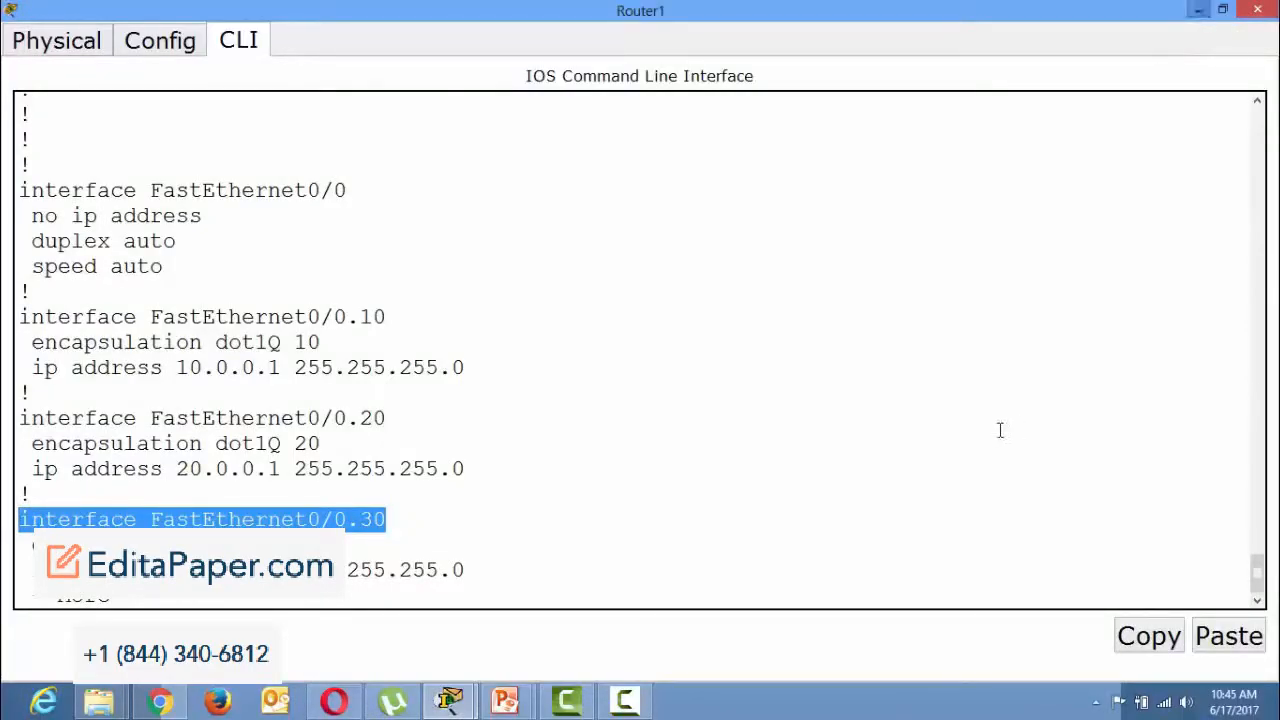
left_click(954, 584)
key("ctrl+c")
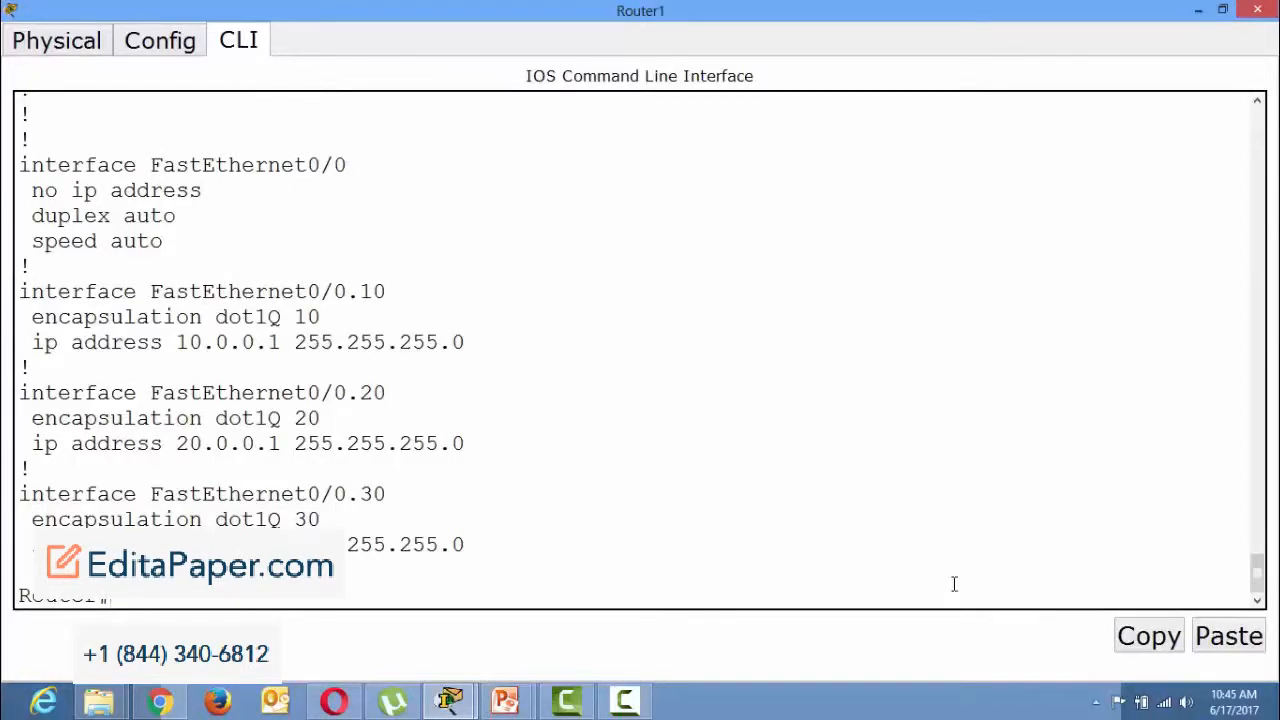
Enter global configuration mode on Router1 with configure terminal.
type("conf")
key("Tab")
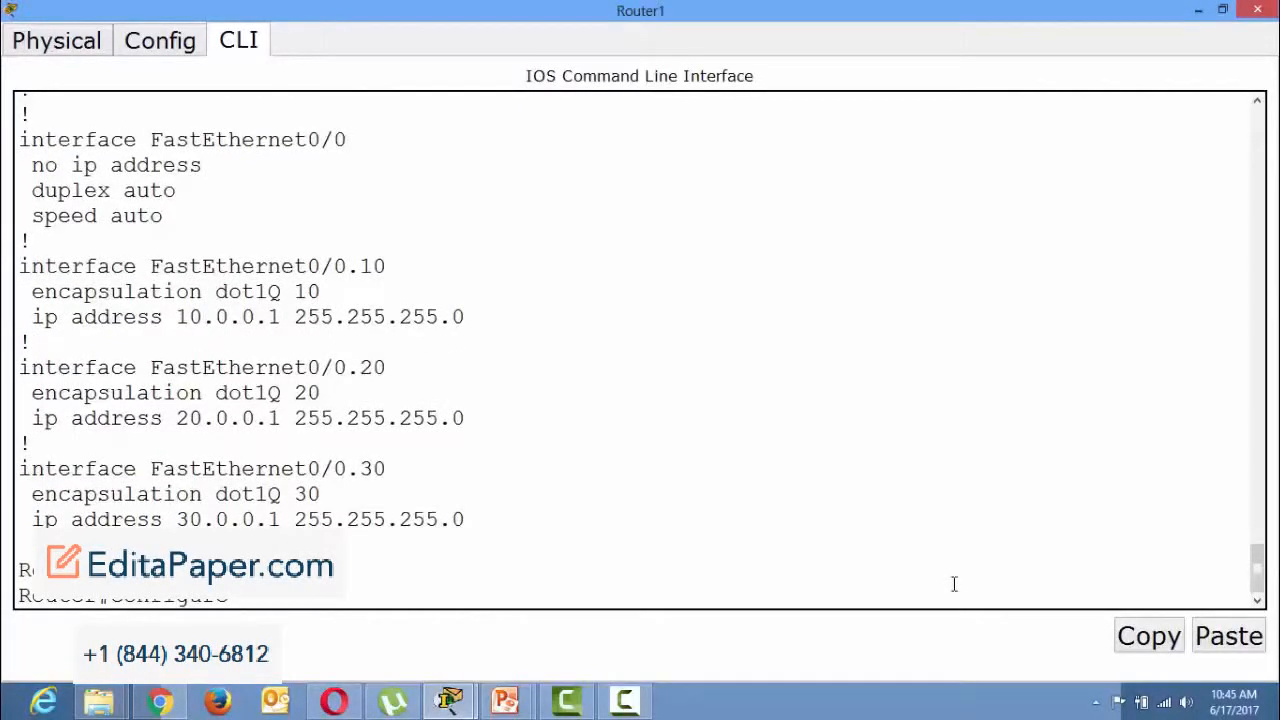
type("ter")
key("Tab")
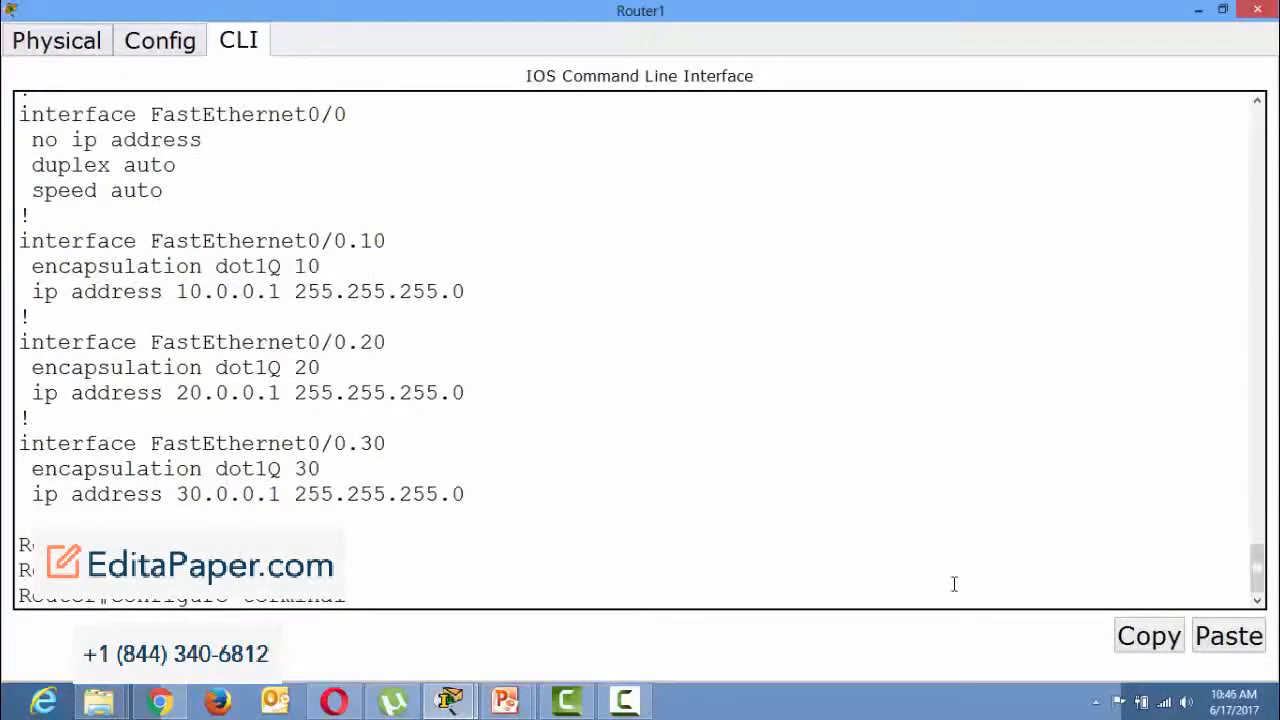
key("Return")
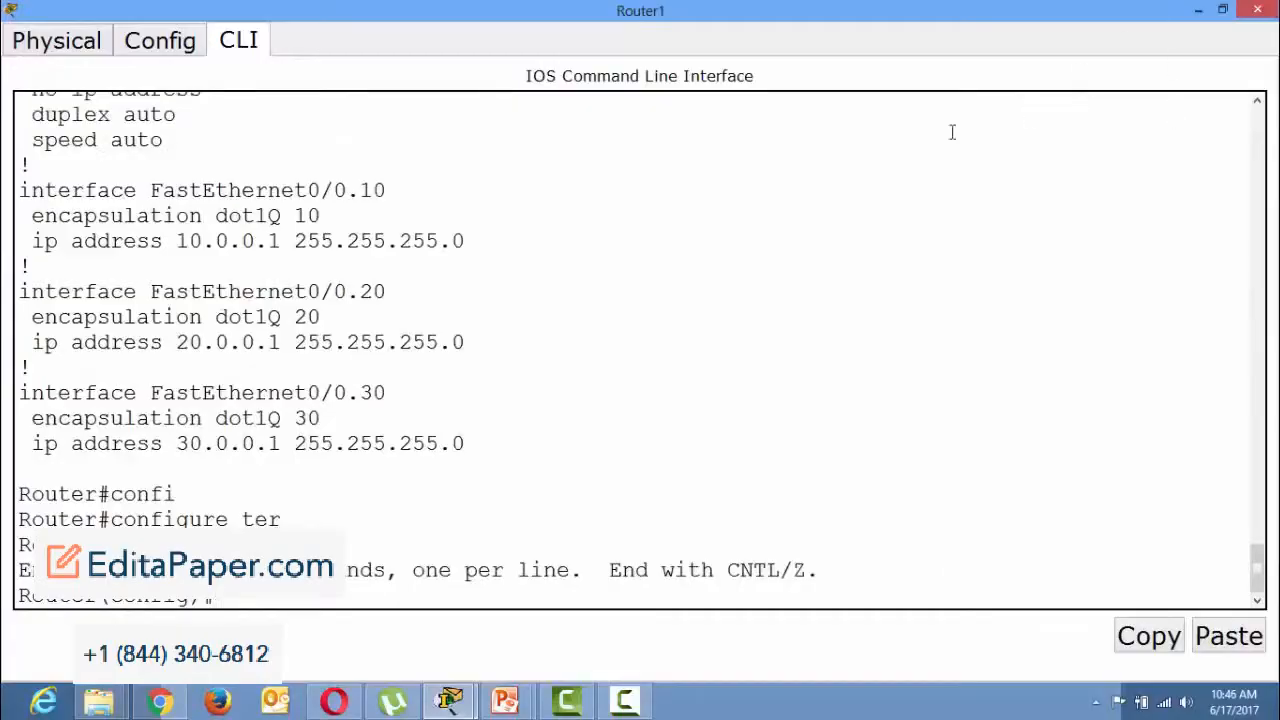
Enter subinterface fastEthernet 0/0.10 and begin an ip helper-address command, leaving the address blank.
left_click_drag(20, 189, 544, 346)
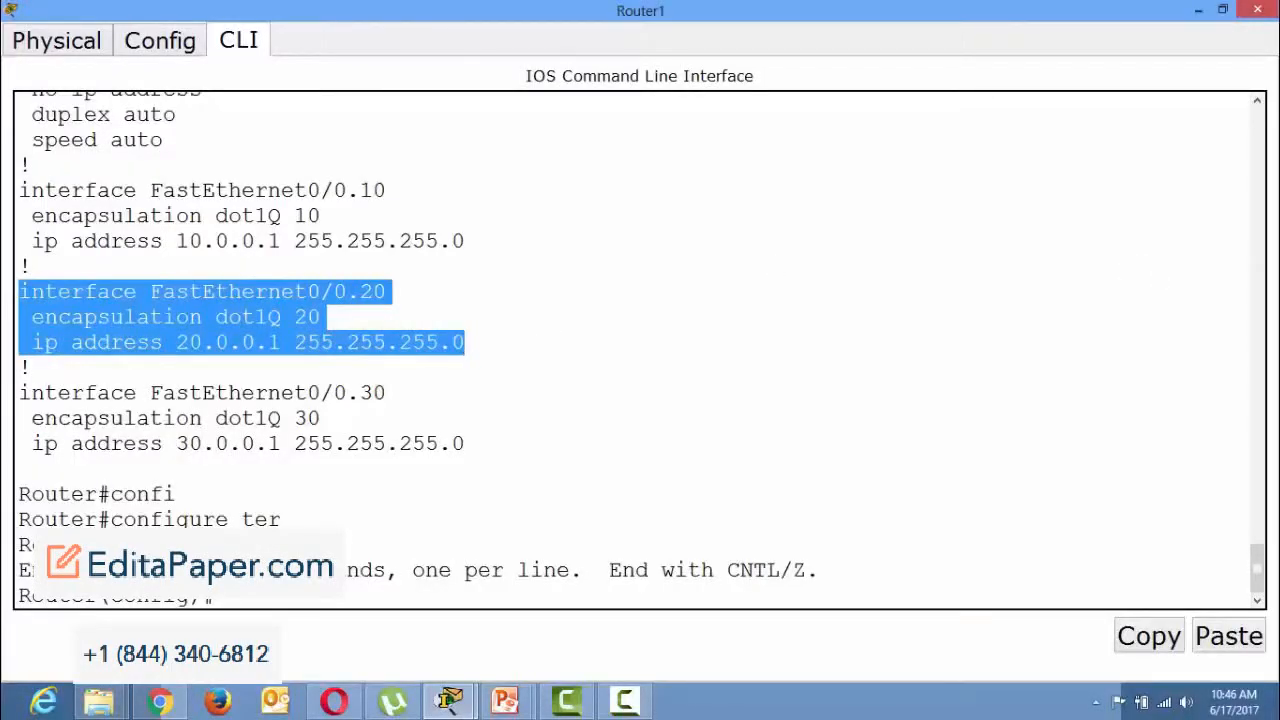
type("inter")
key("Tab")
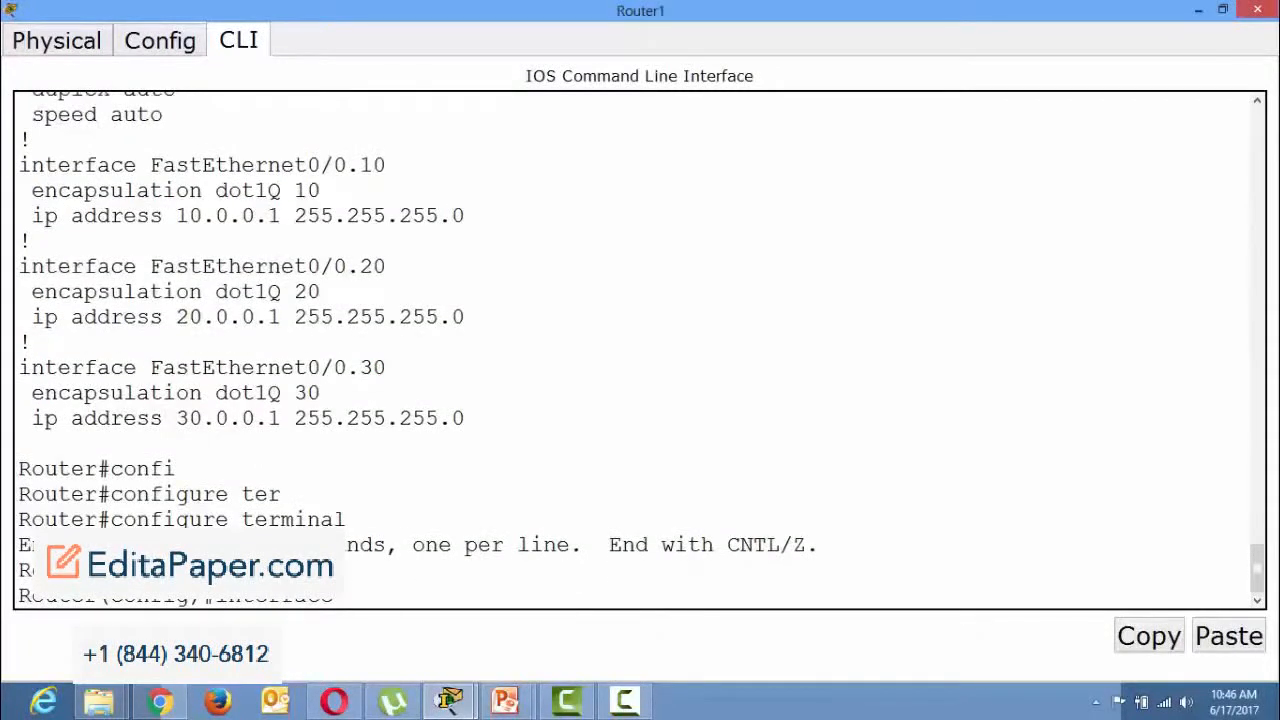
type("fas")
key("Tab")
type("0")
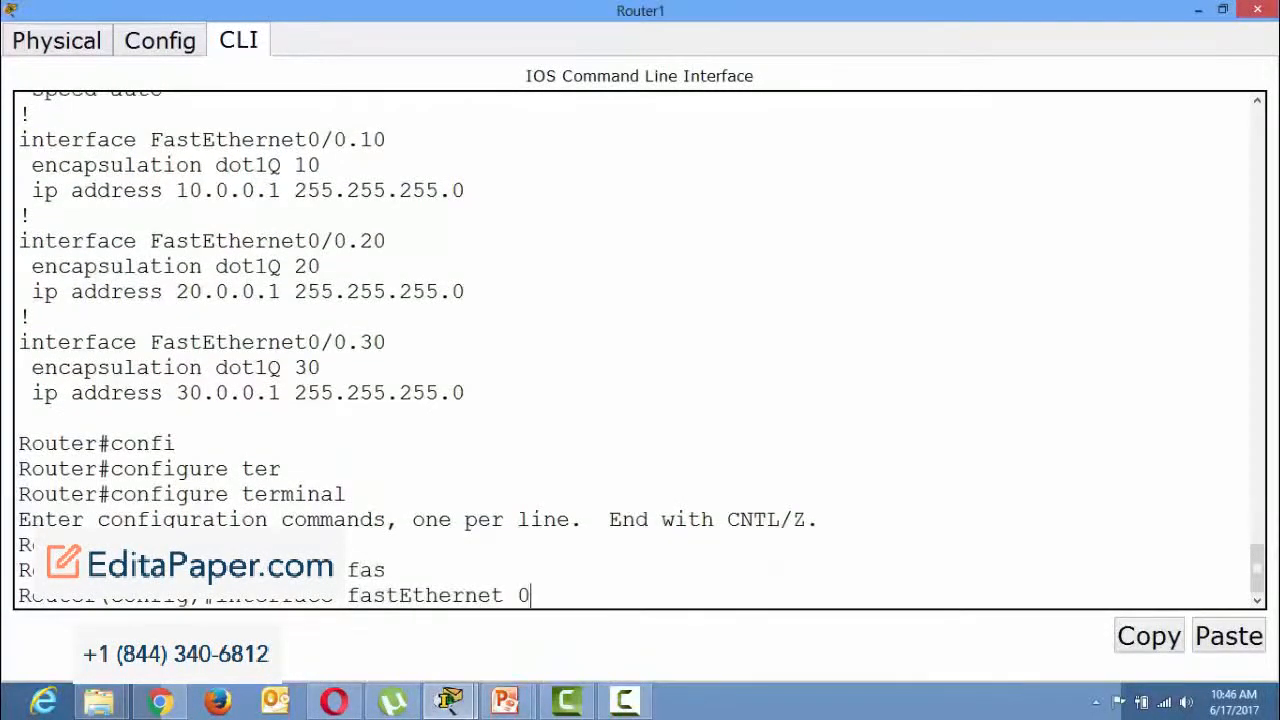
type("/0.10")
key("Return")
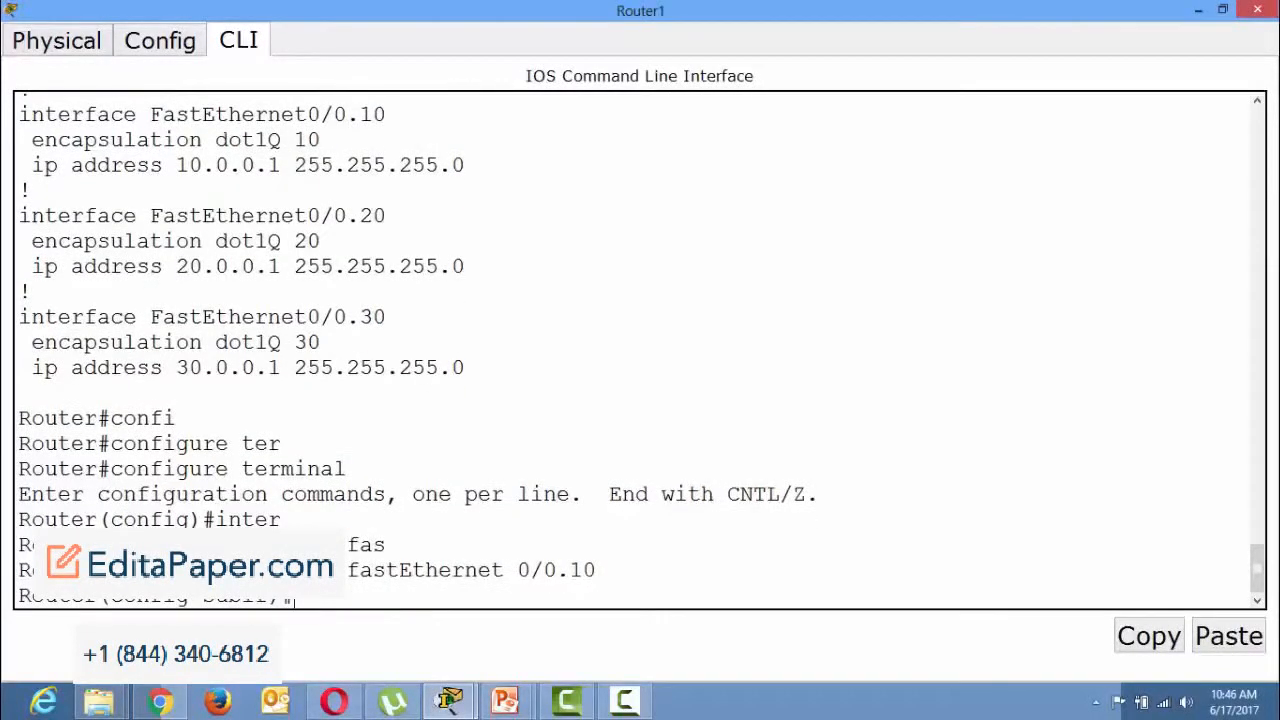
type("ip help")
key("Tab")
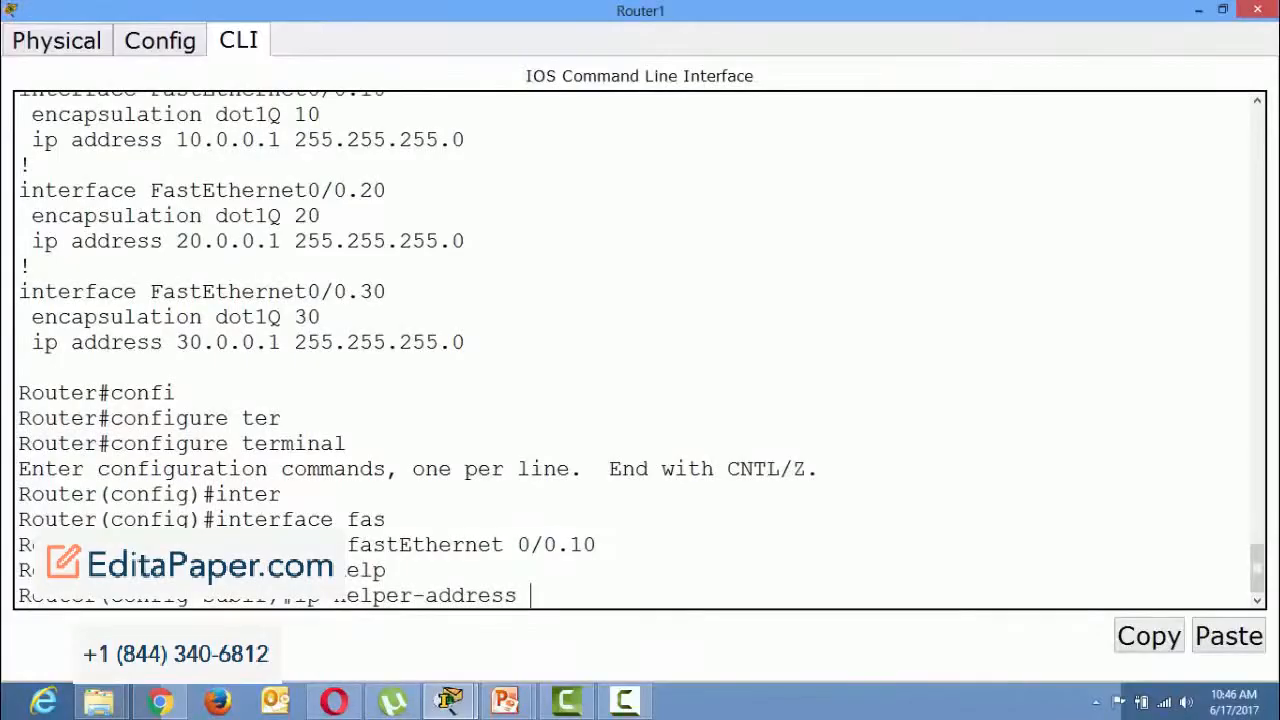
Minimize Router1's window, check Server1's static IP address in its IP configuration, and close the server window.
left_click(1198, 10)
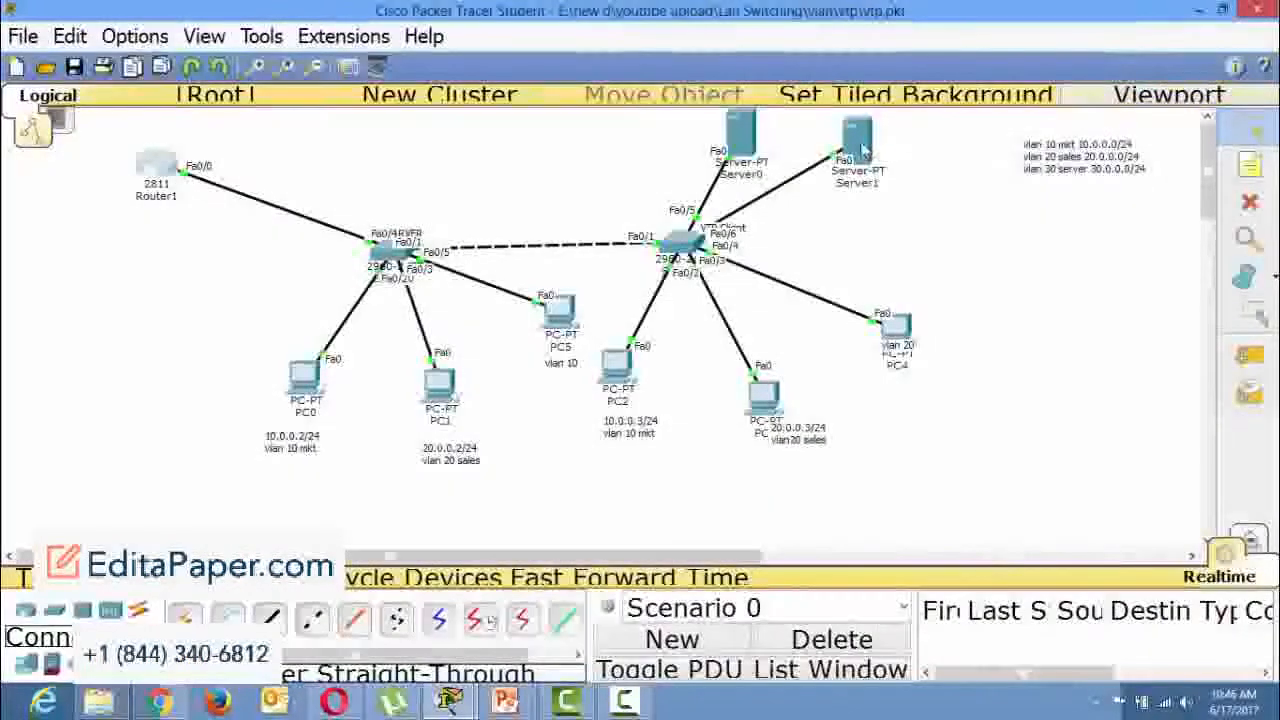
mouse_move(865, 150)
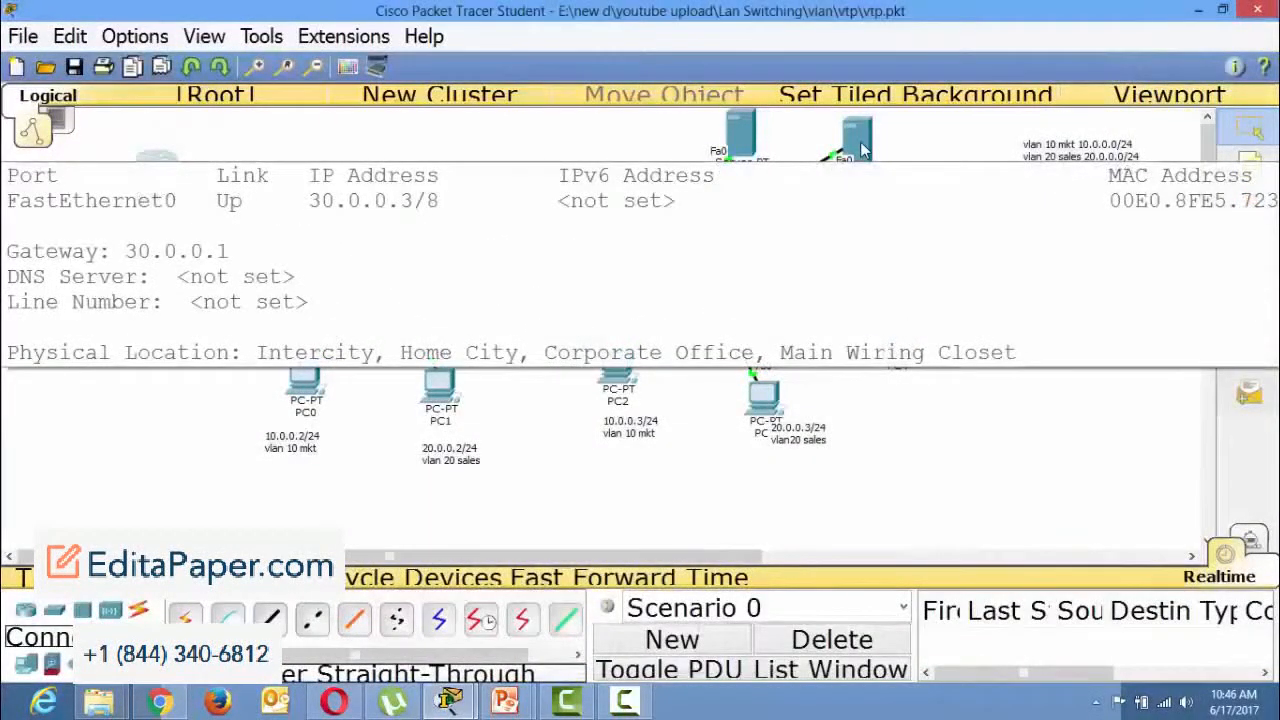
left_click(862, 148)
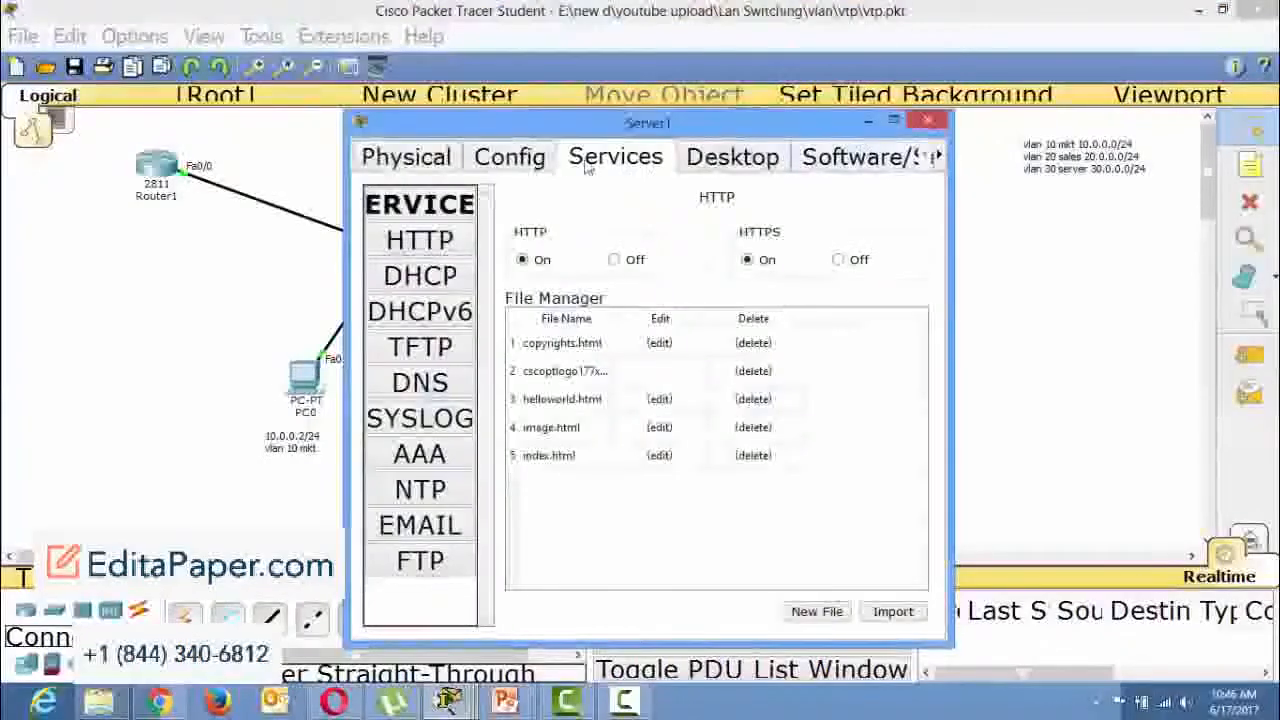
left_click(695, 168)
left_click(420, 235)
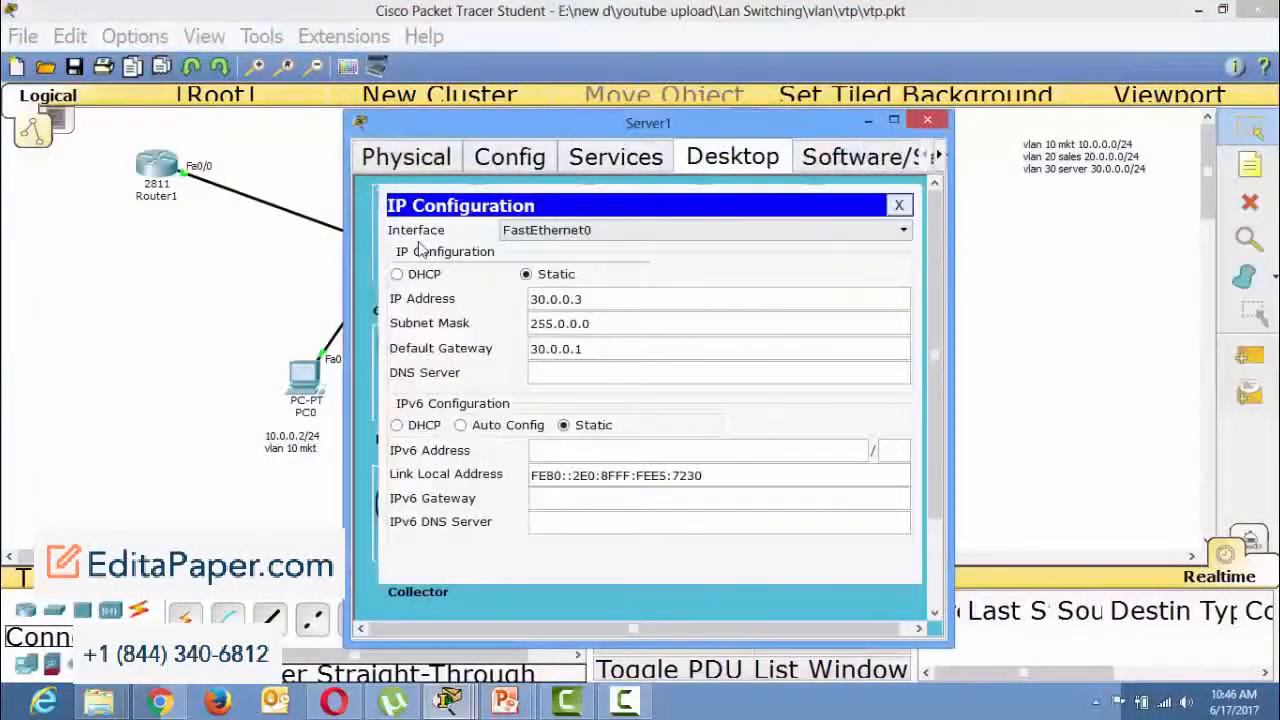
left_click(928, 120)
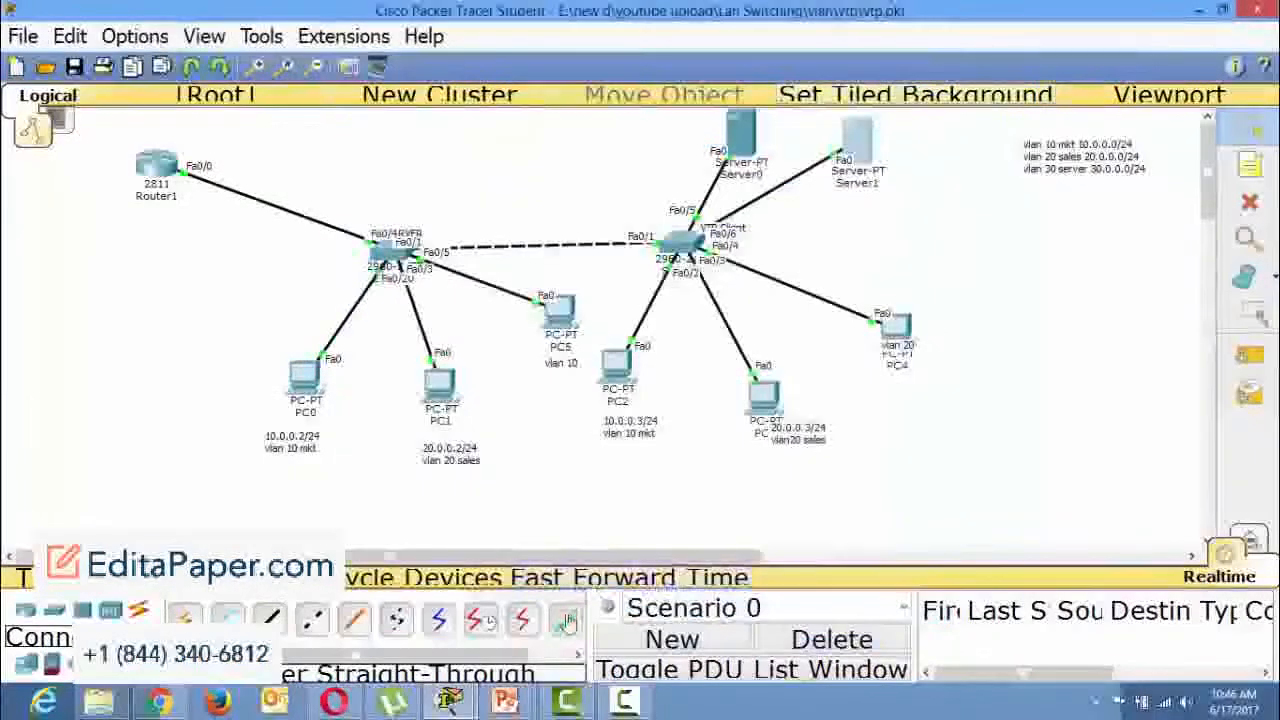
Return to Router1, complete the ip helper-address command on fastEthernet 0/0.10 with 30.0.0.3, and exit the subinterface.
mouse_move(448, 700)
left_click(550, 640)
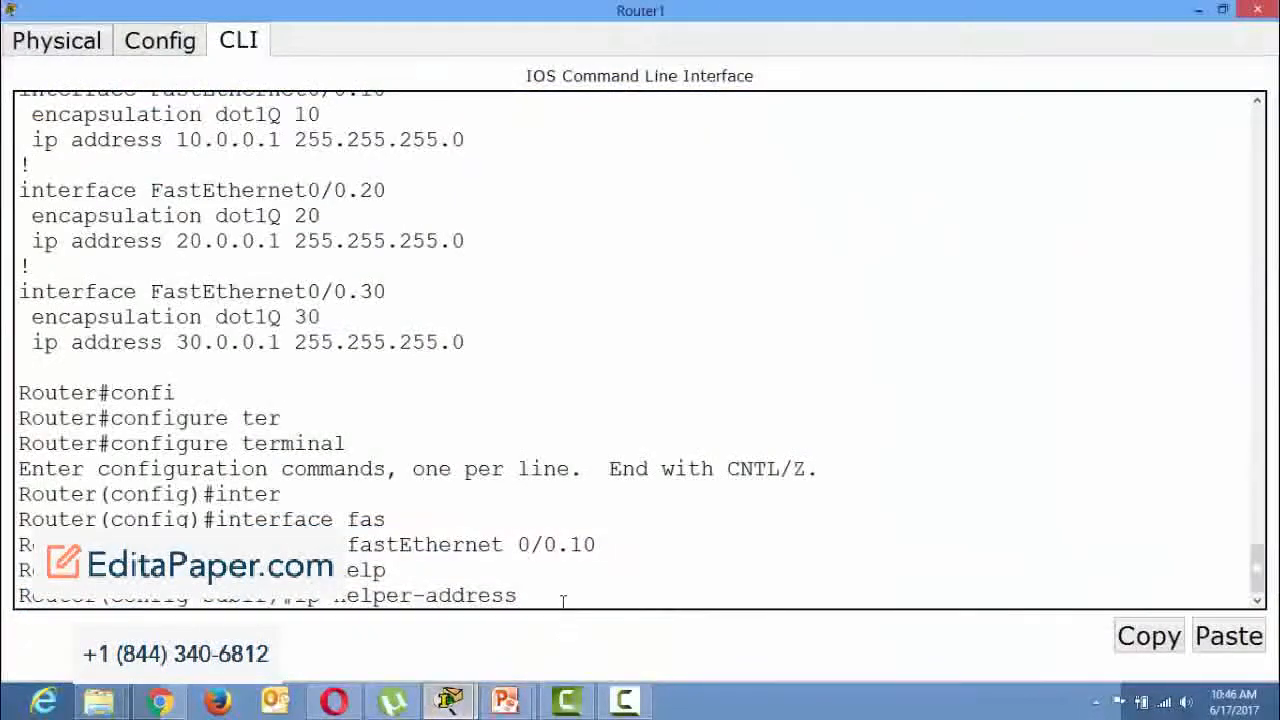
type("30.0.0.3")
key("Return")
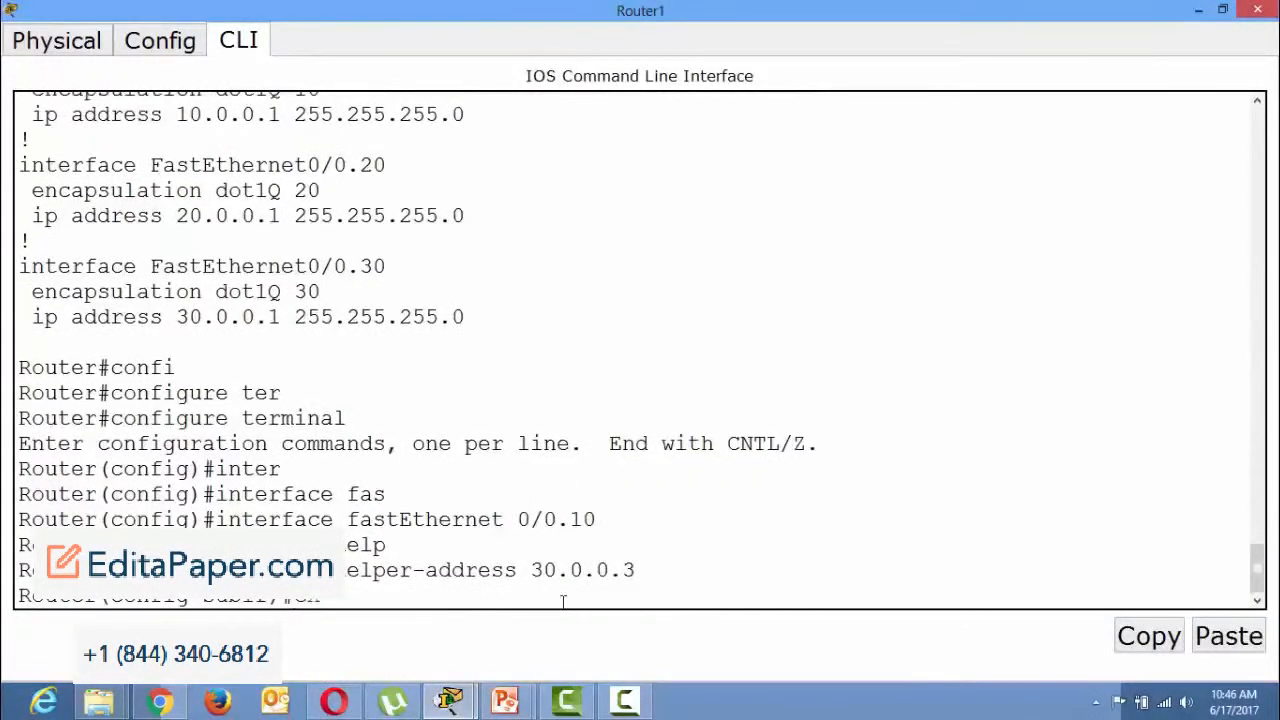
type("exit")
key("Return")
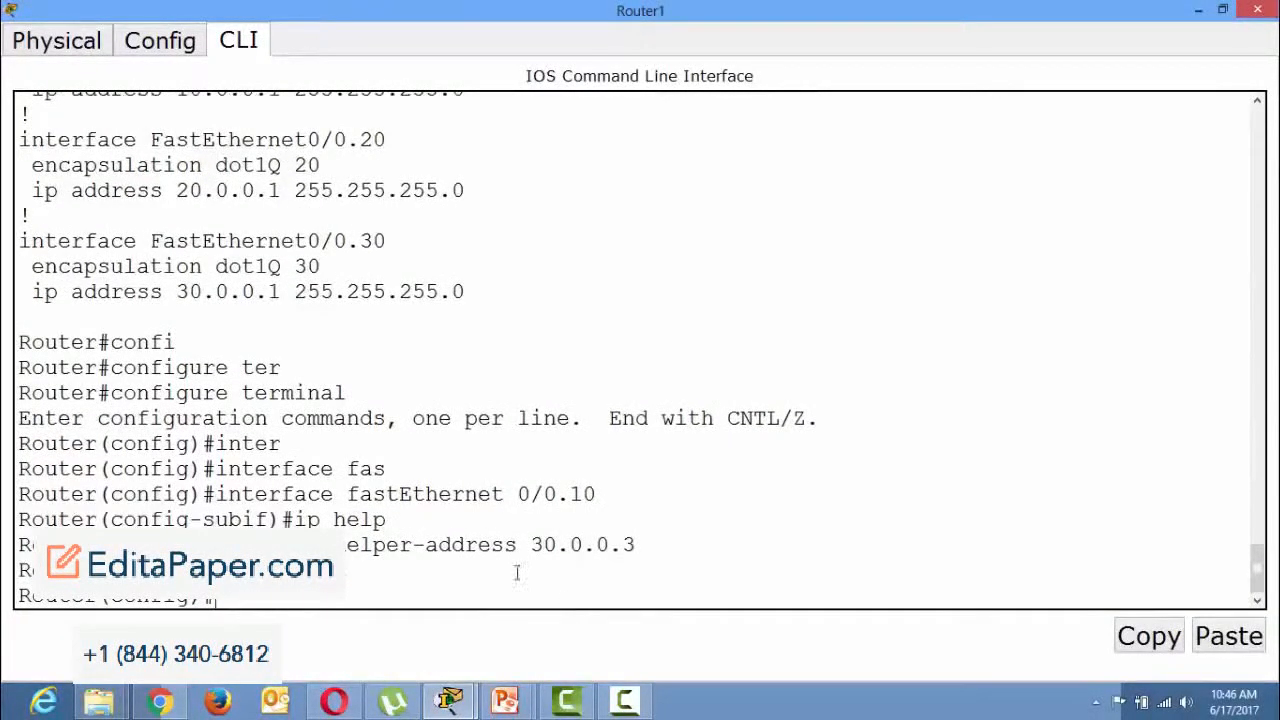
Enter configuration of subinterface fastEthernet 0/0.20 on Router1.
left_click_drag(393, 141, 324, 137)
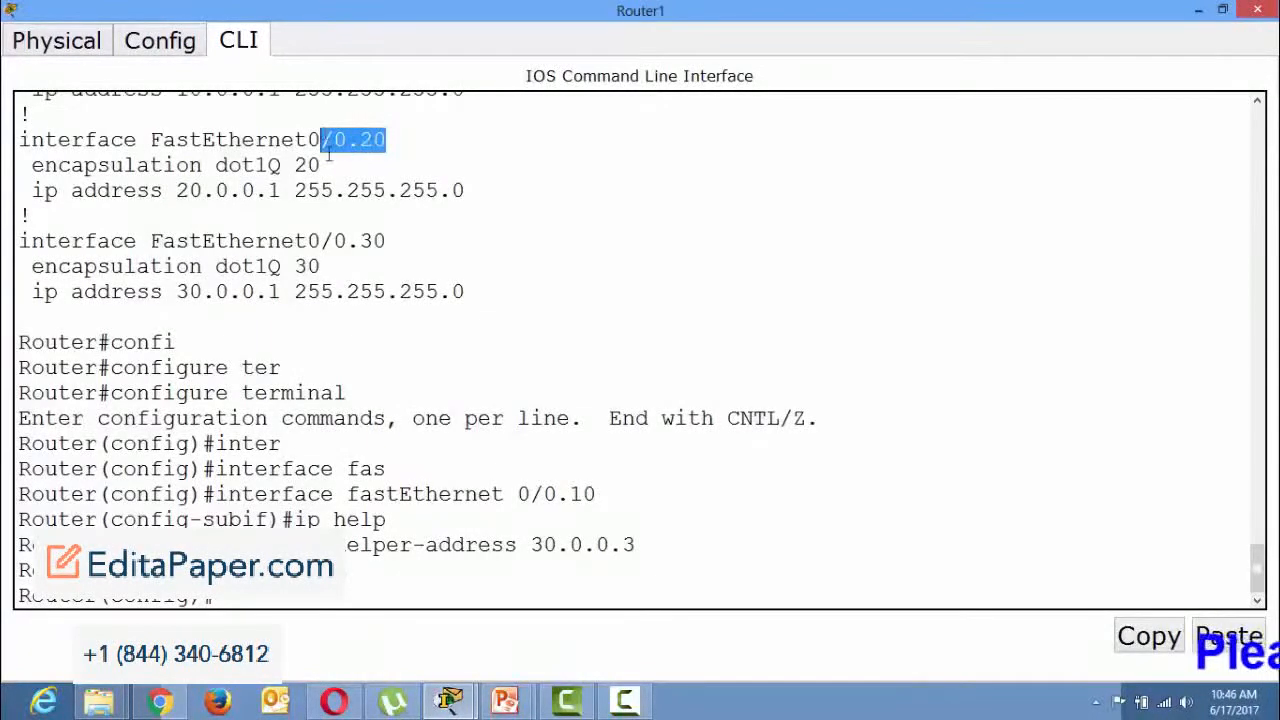
left_click(387, 599)
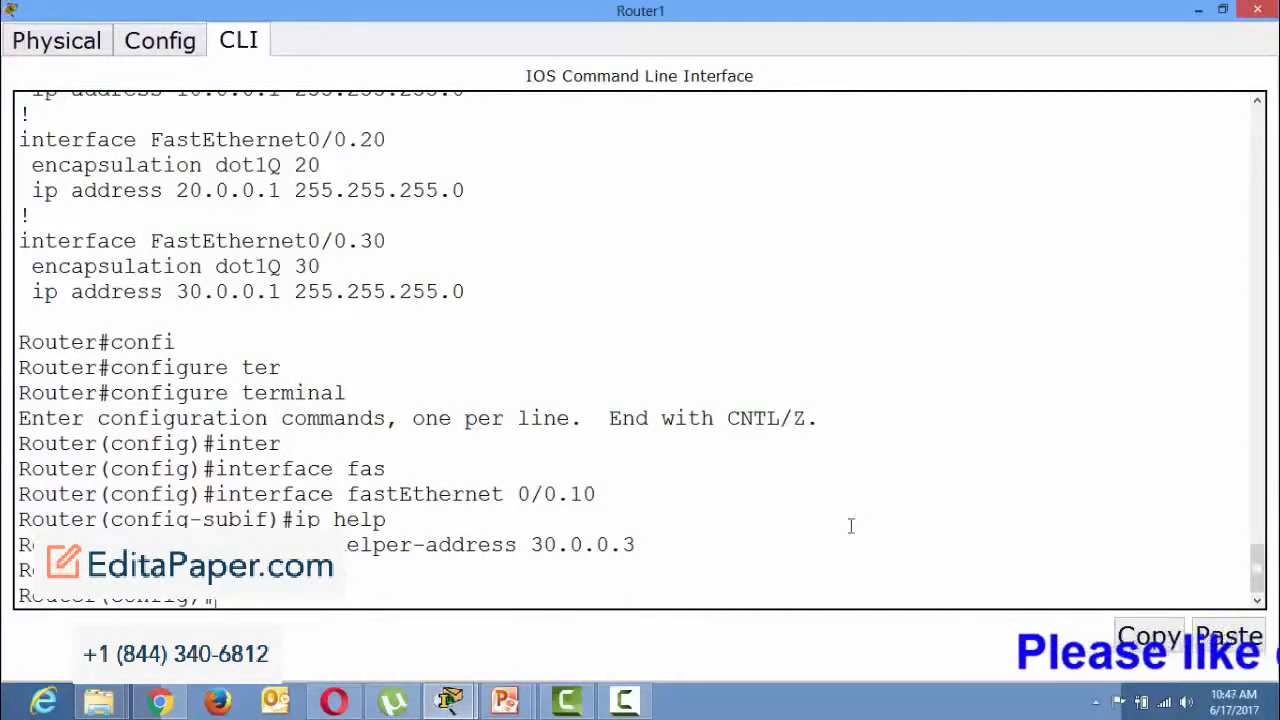
type("inter")
key("Tab")
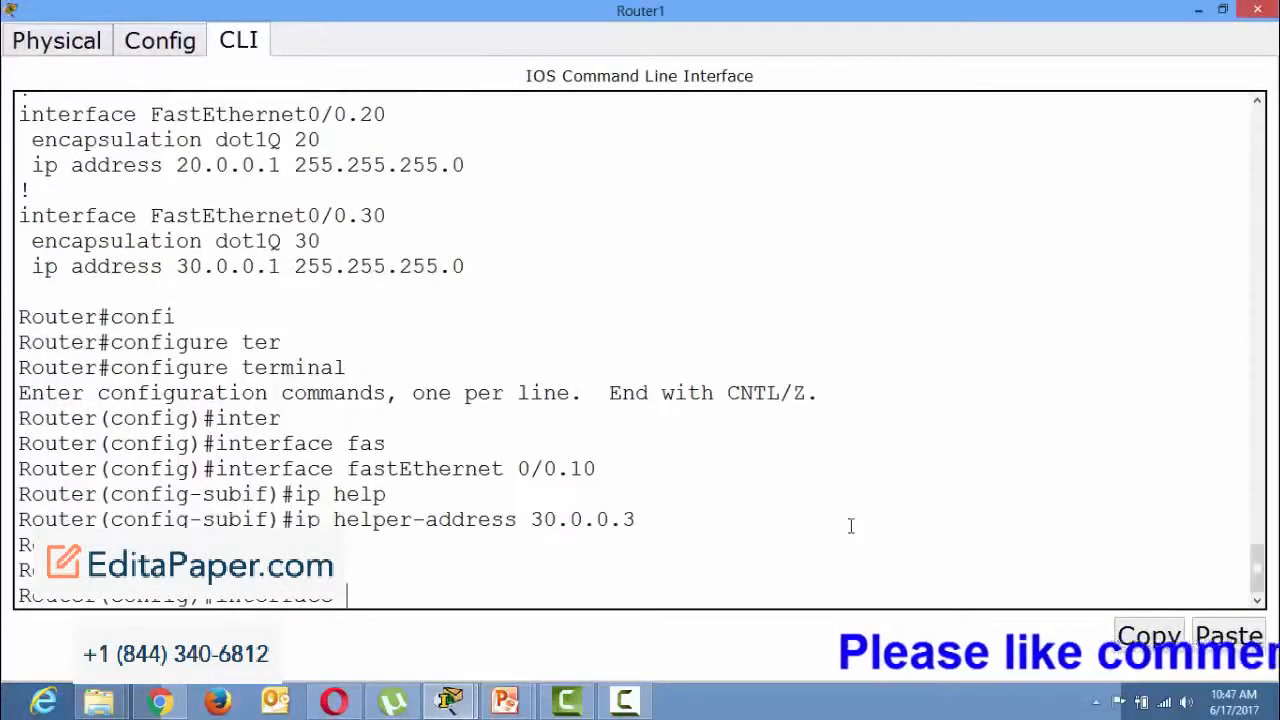
type("fast")
key("Tab")
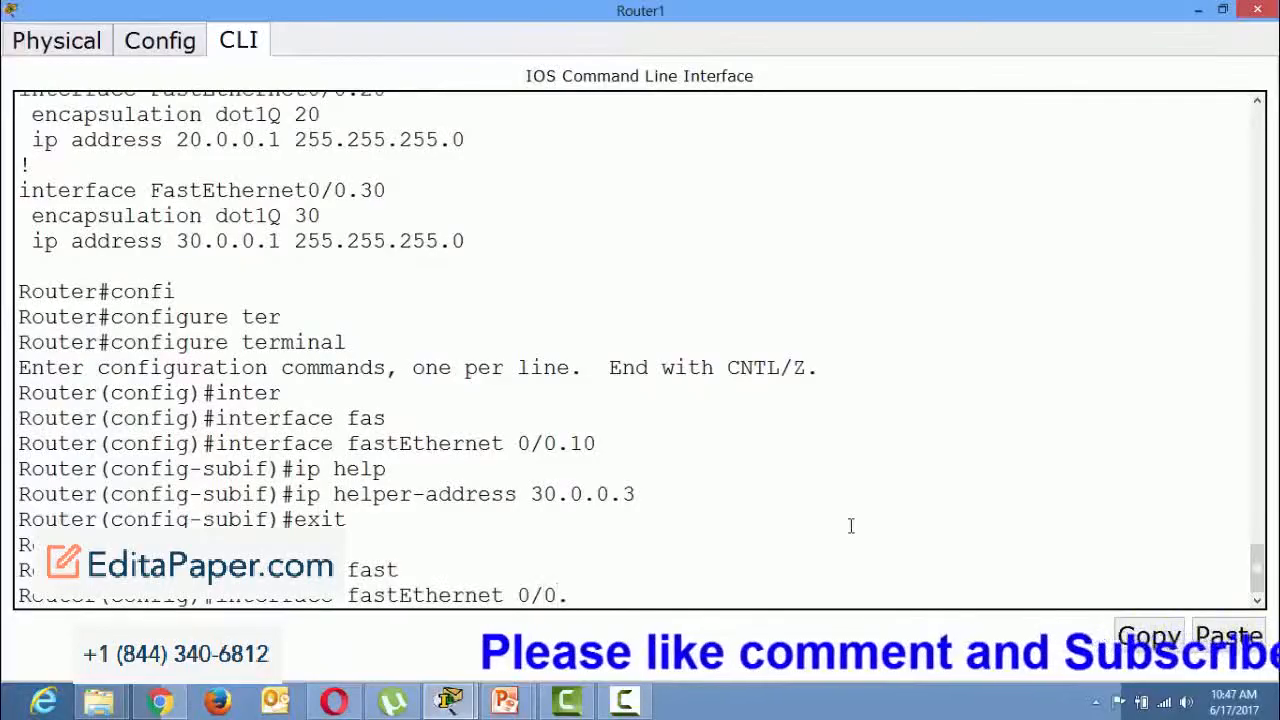
key("Return")
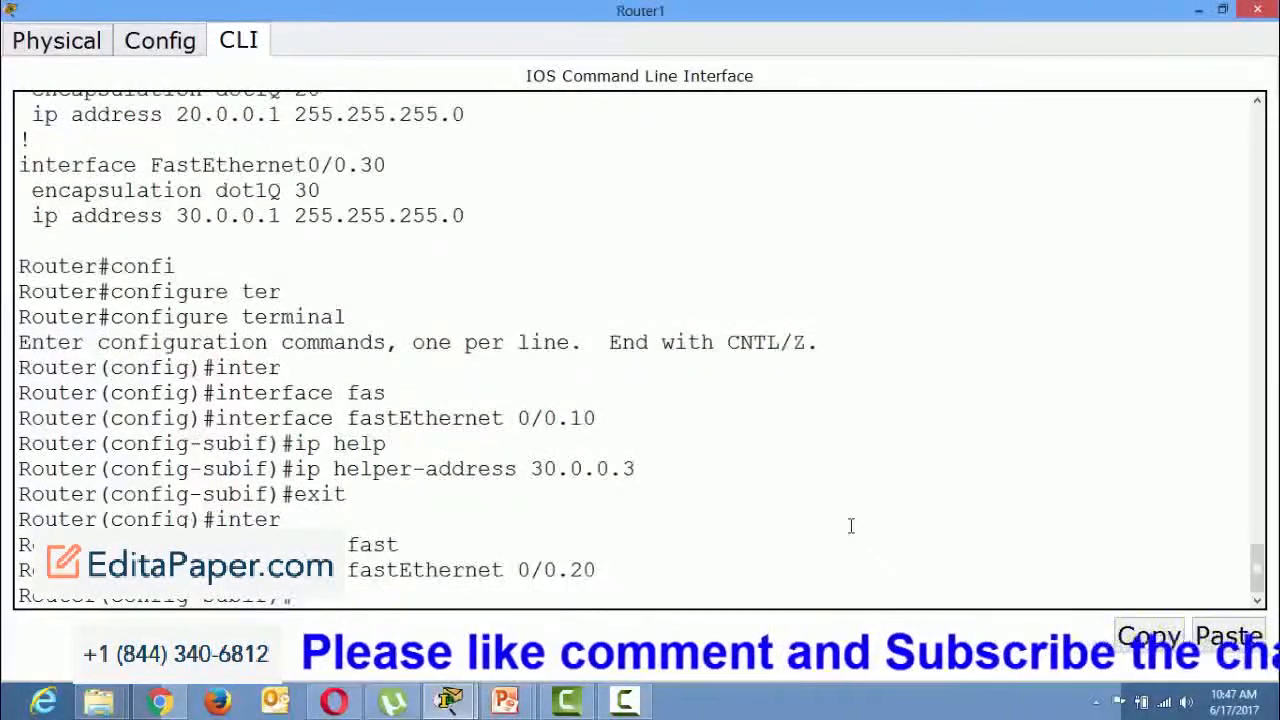
Apply ip helper-address 30.0.0.3 to fastEthernet 0/0.20, end configuration mode, and minimize Router1's window.
key("Up")
key("Up")
key("Up")
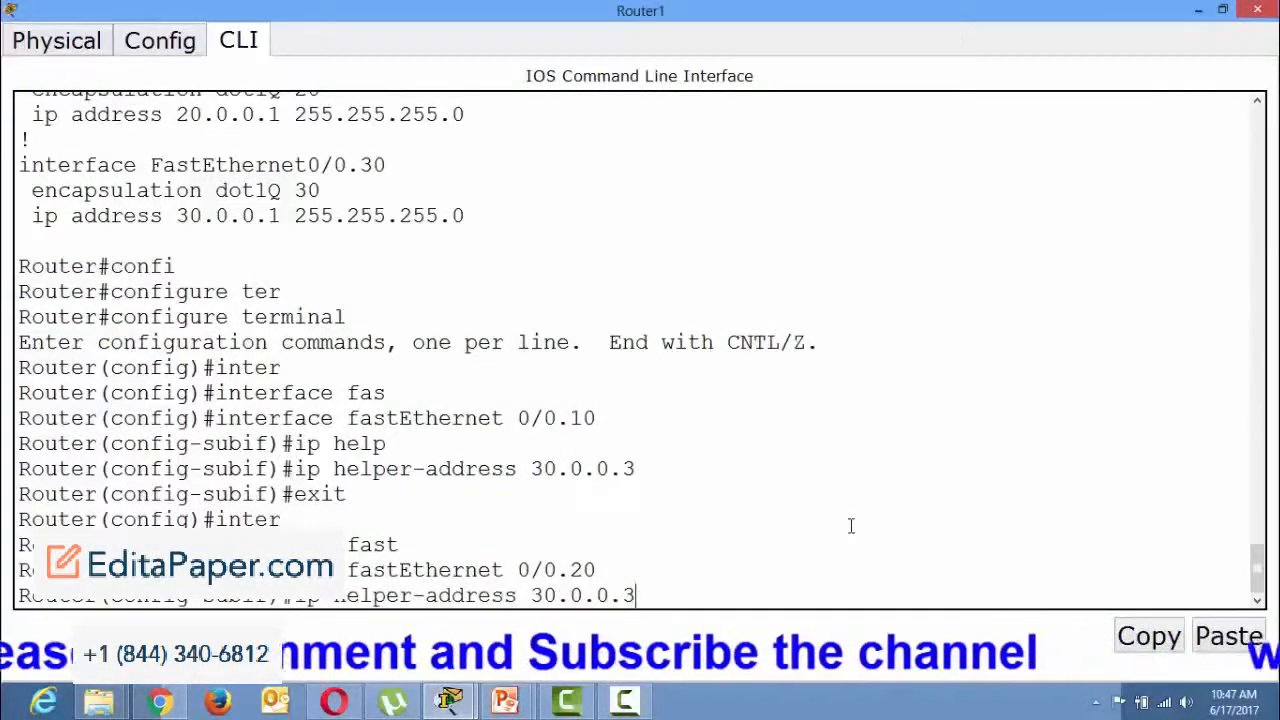
key("Return")
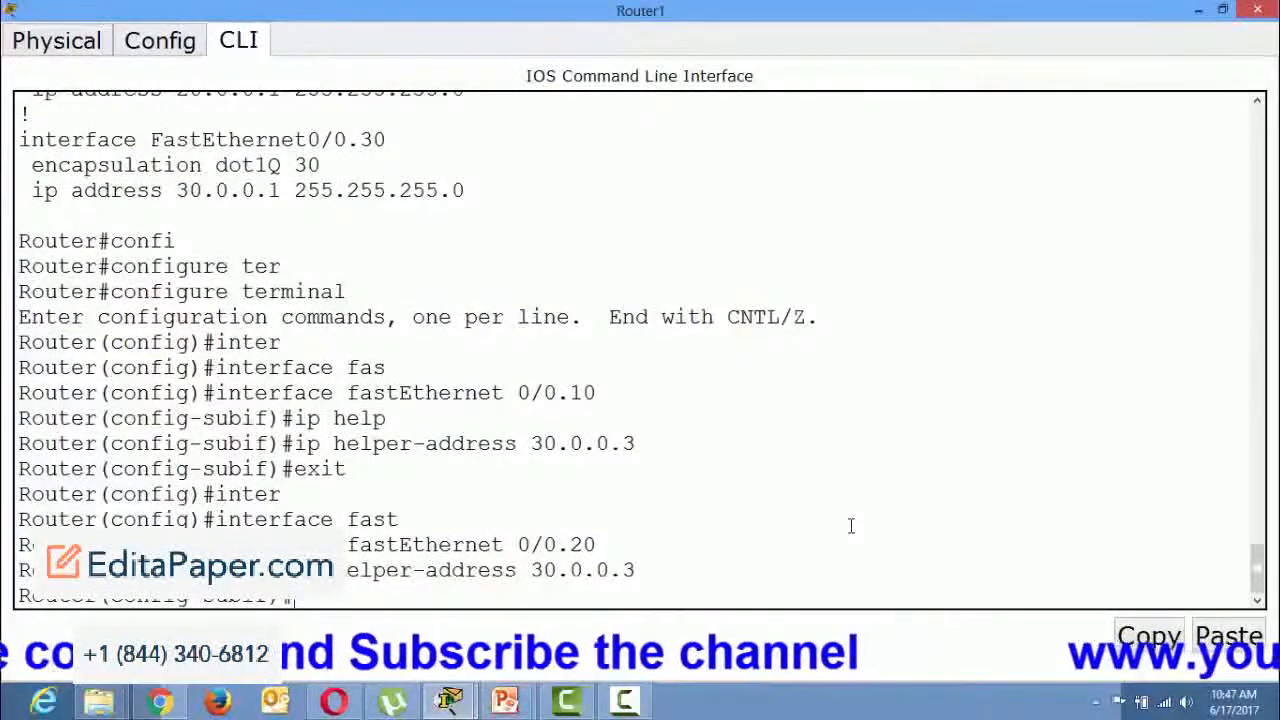
key("ctrl+z")
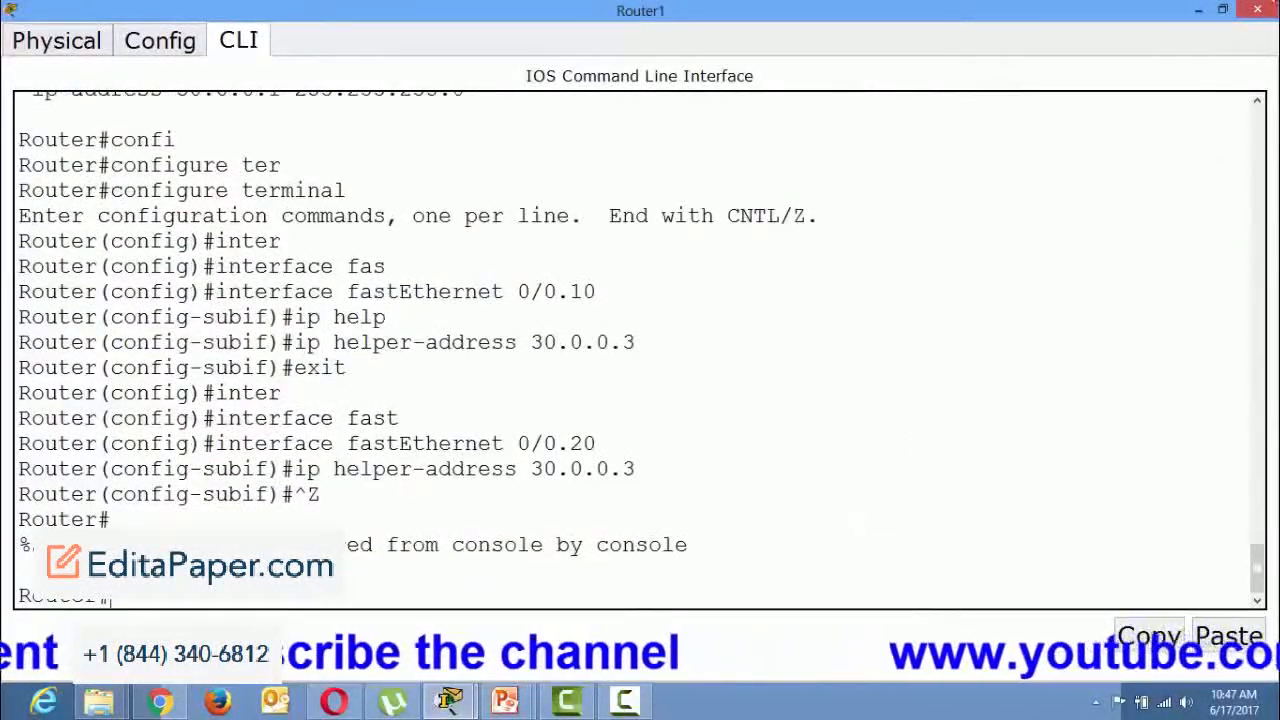
left_click(1201, 10)
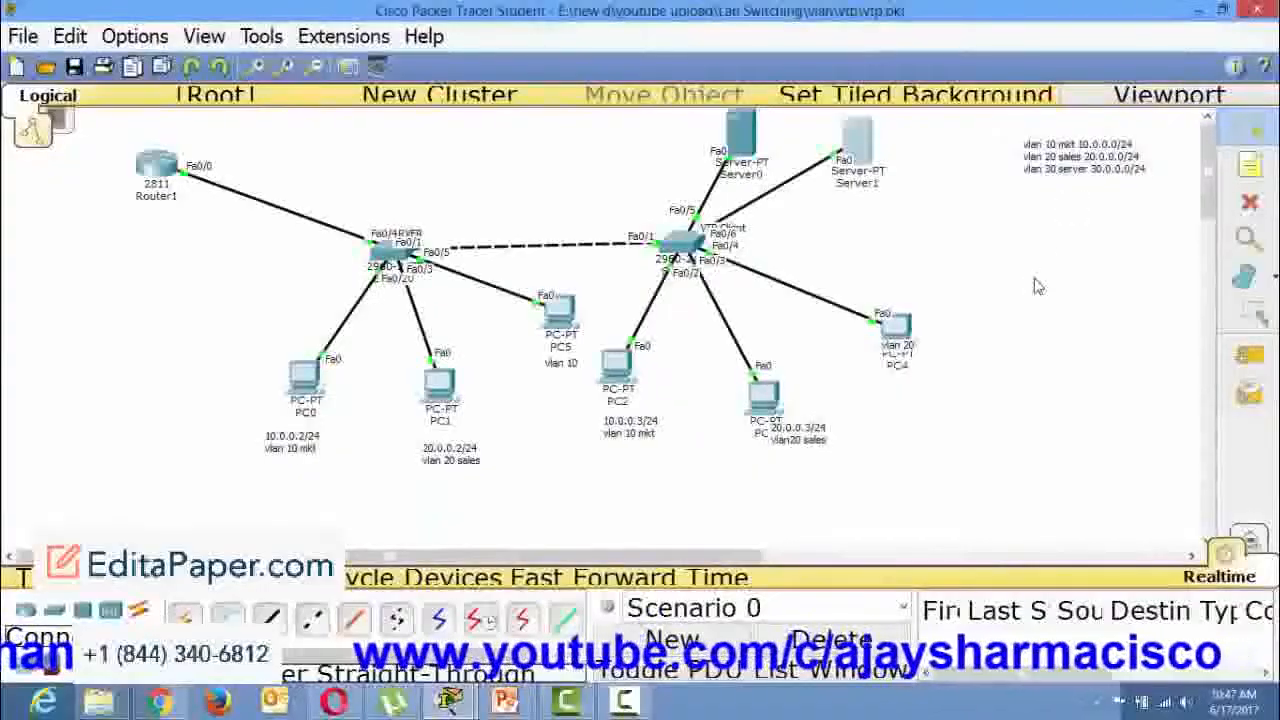
Renew PC0's DHCP lease by switching its IP configuration to static and back to DHCP, and close its window.
left_click(302, 380)
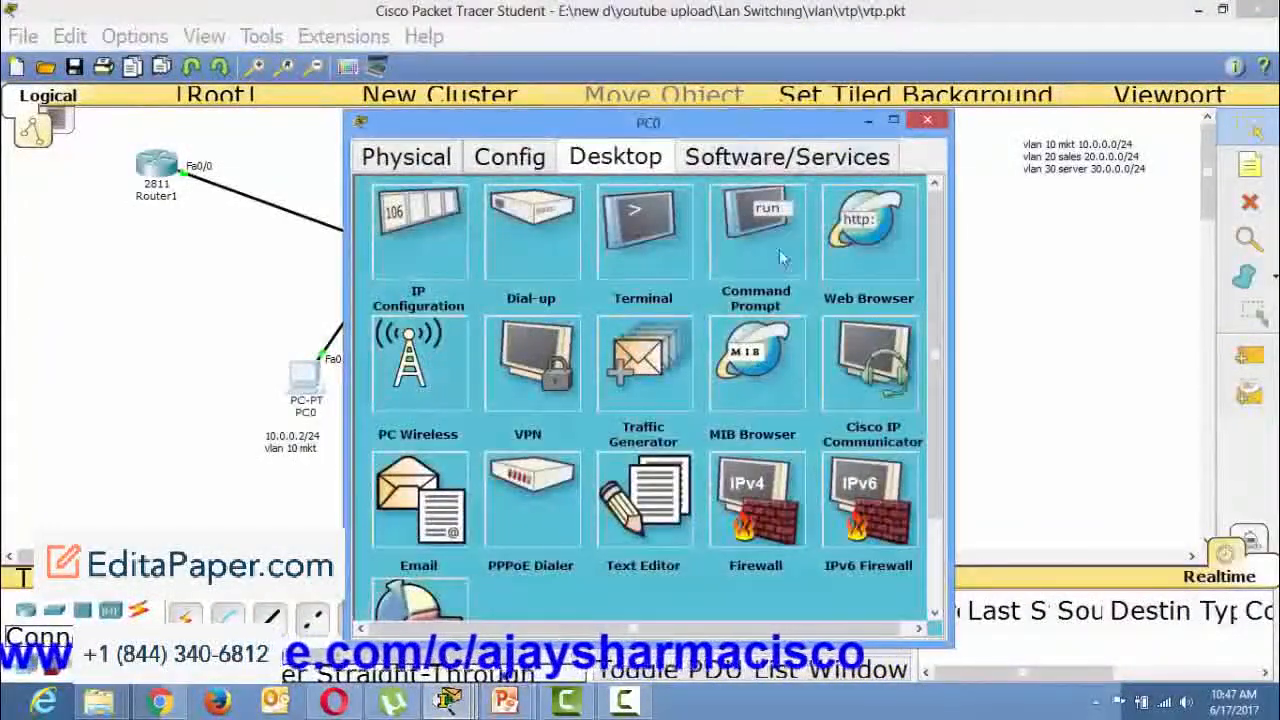
left_click(386, 255)
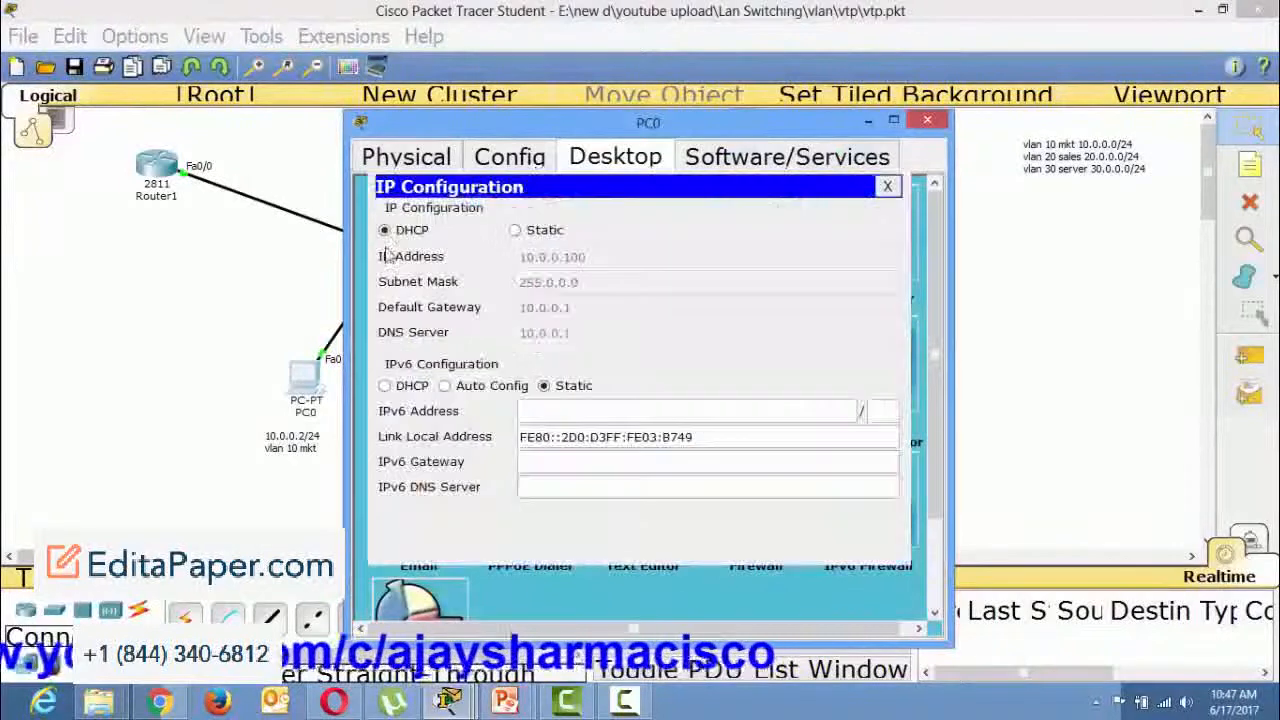
left_click(515, 231)
left_click(412, 232)
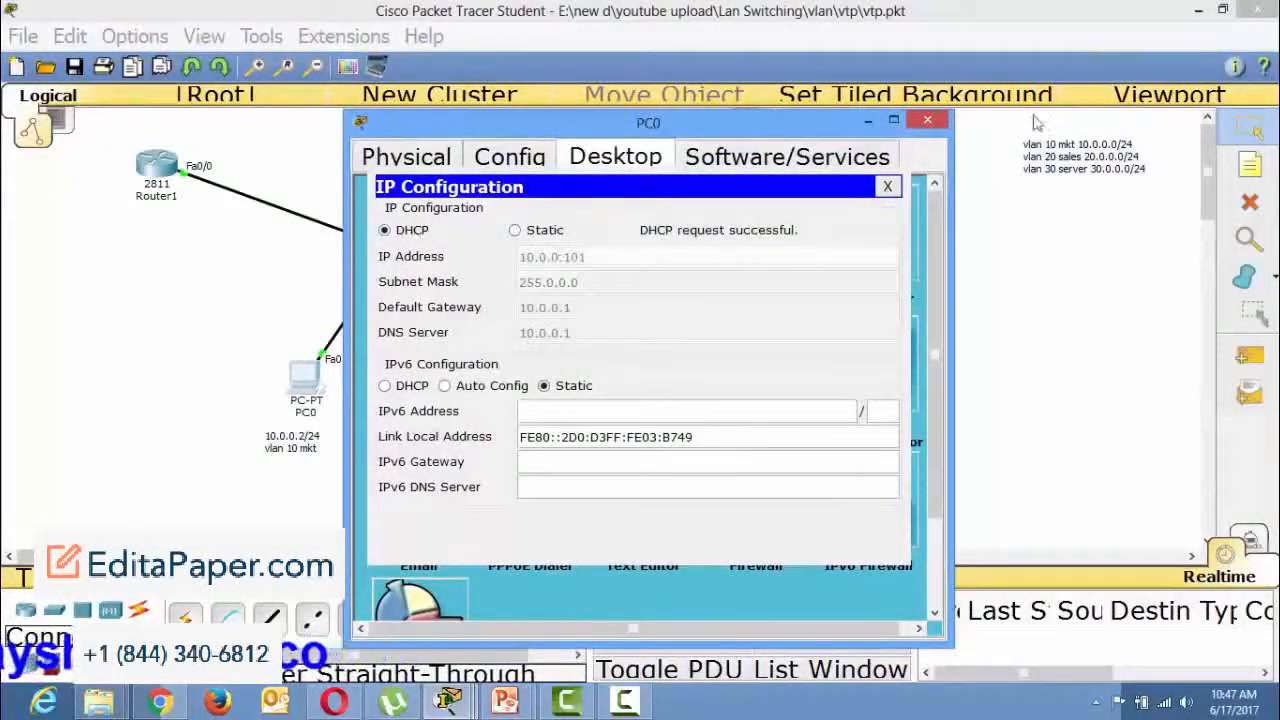
left_click(928, 122)
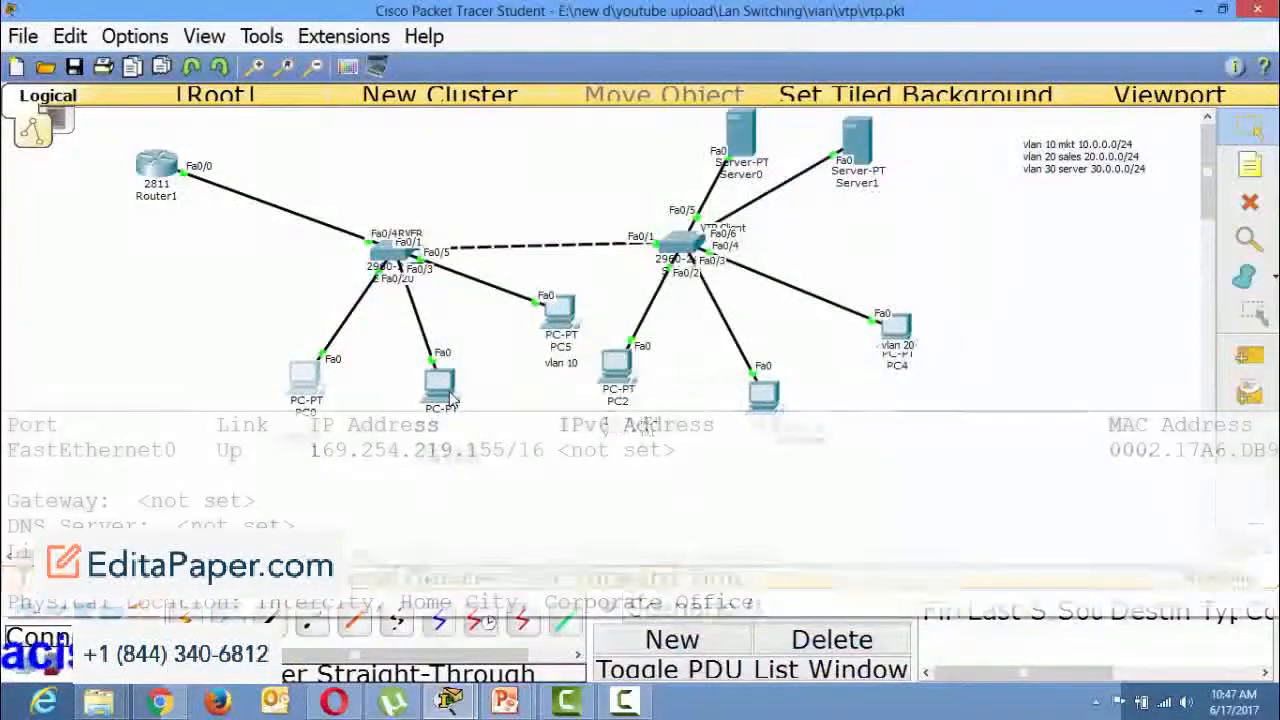
Obtain PC1's IP address through DHCP in its IP configuration and close its window.
left_click(452, 398)
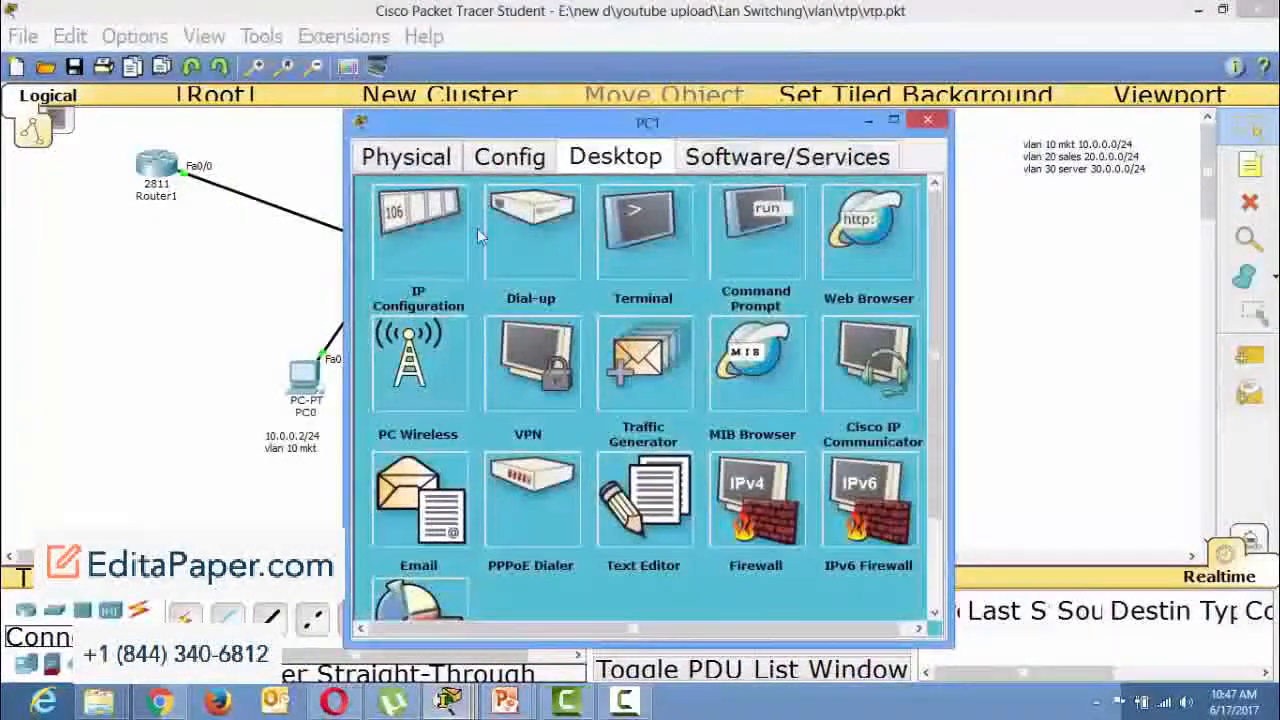
left_click(431, 247)
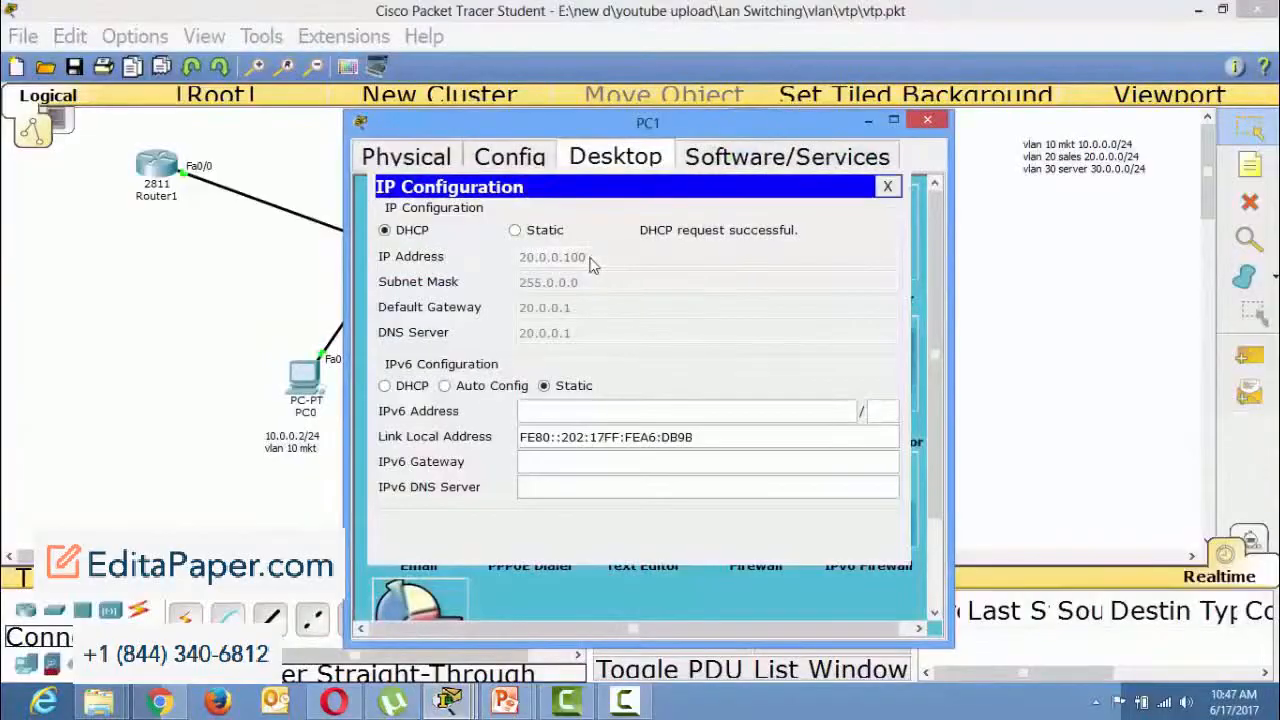
left_click(928, 122)
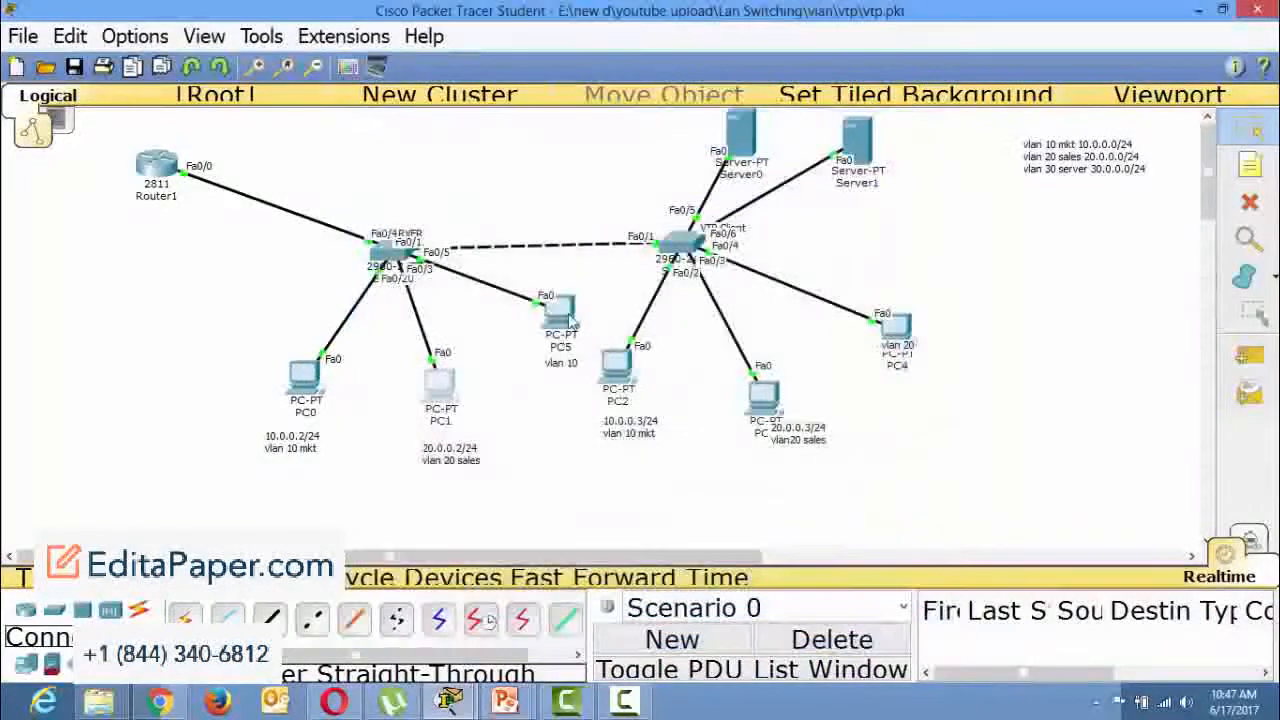
Renew PC5's DHCP lease by switching its IP configuration to static and back to DHCP, and close its window.
left_click(447, 392)
left_click(620, 159)
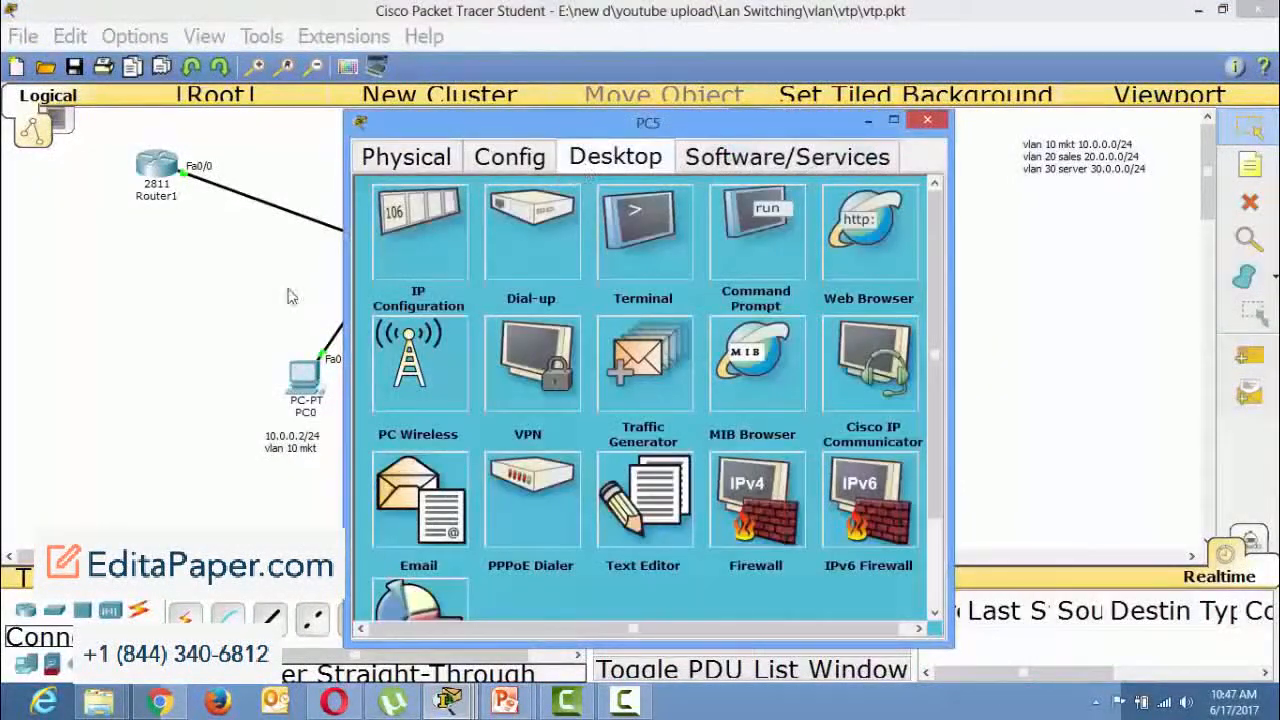
left_click(401, 265)
left_click(515, 230)
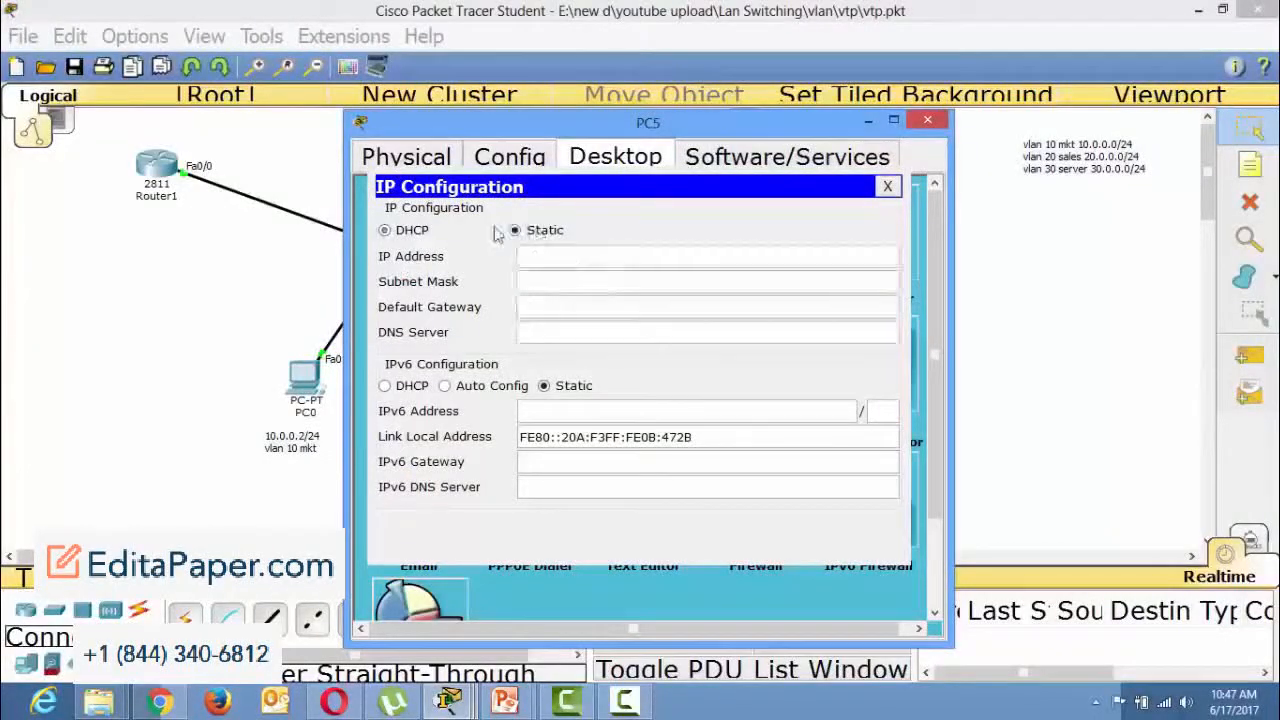
left_click(386, 231)
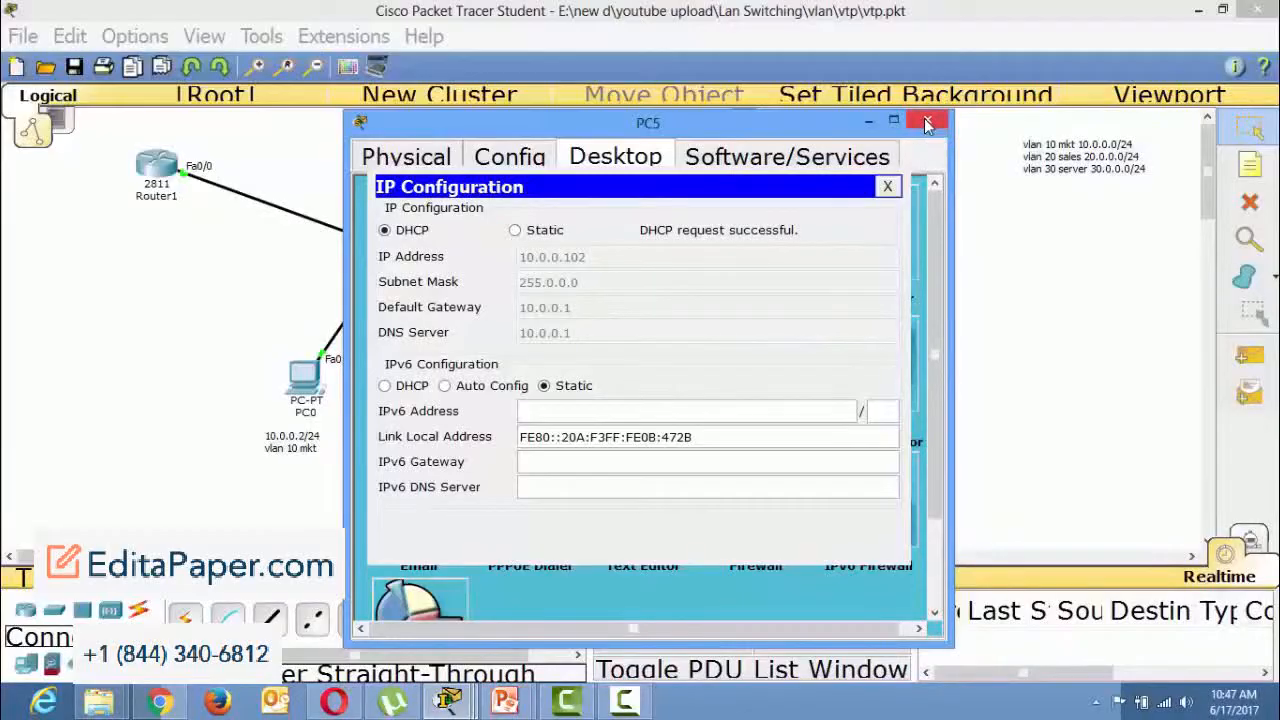
left_click(927, 123)
Request a new DHCP address on PC2 by toggling its IP configuration from static back to DHCP, and close its window.
left_click(555, 318)
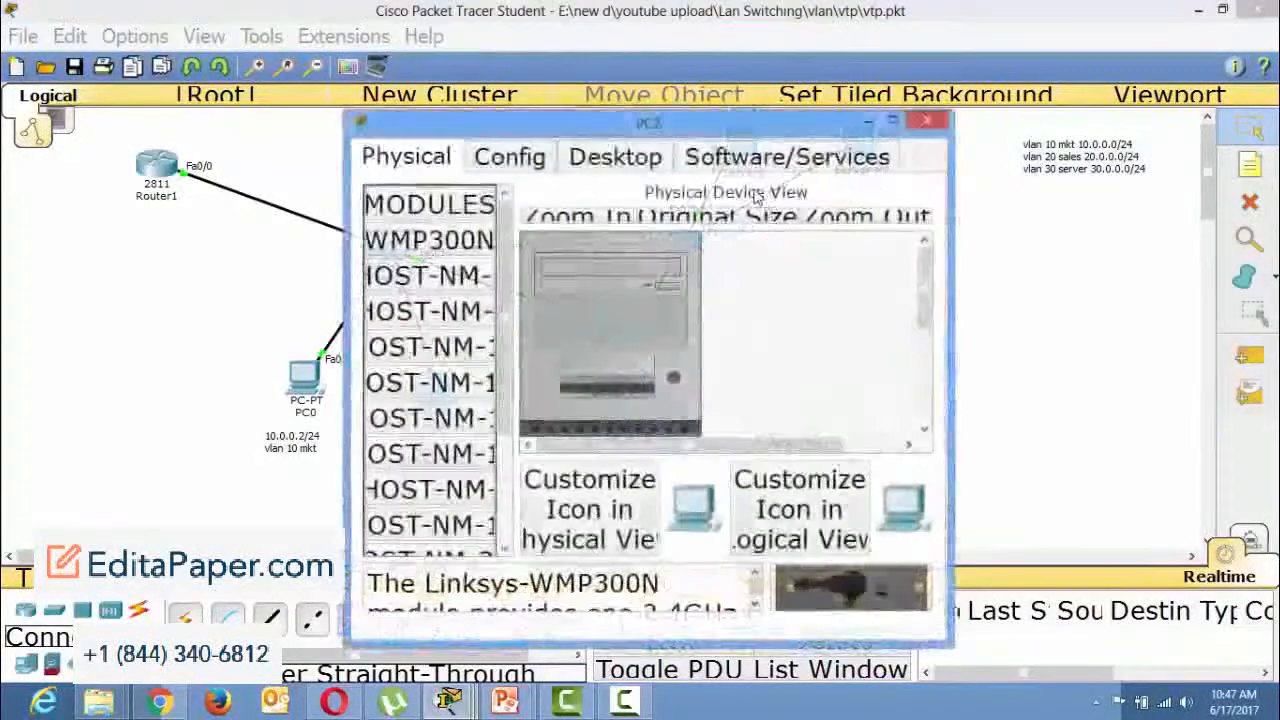
left_click(615, 157)
left_click(754, 229)
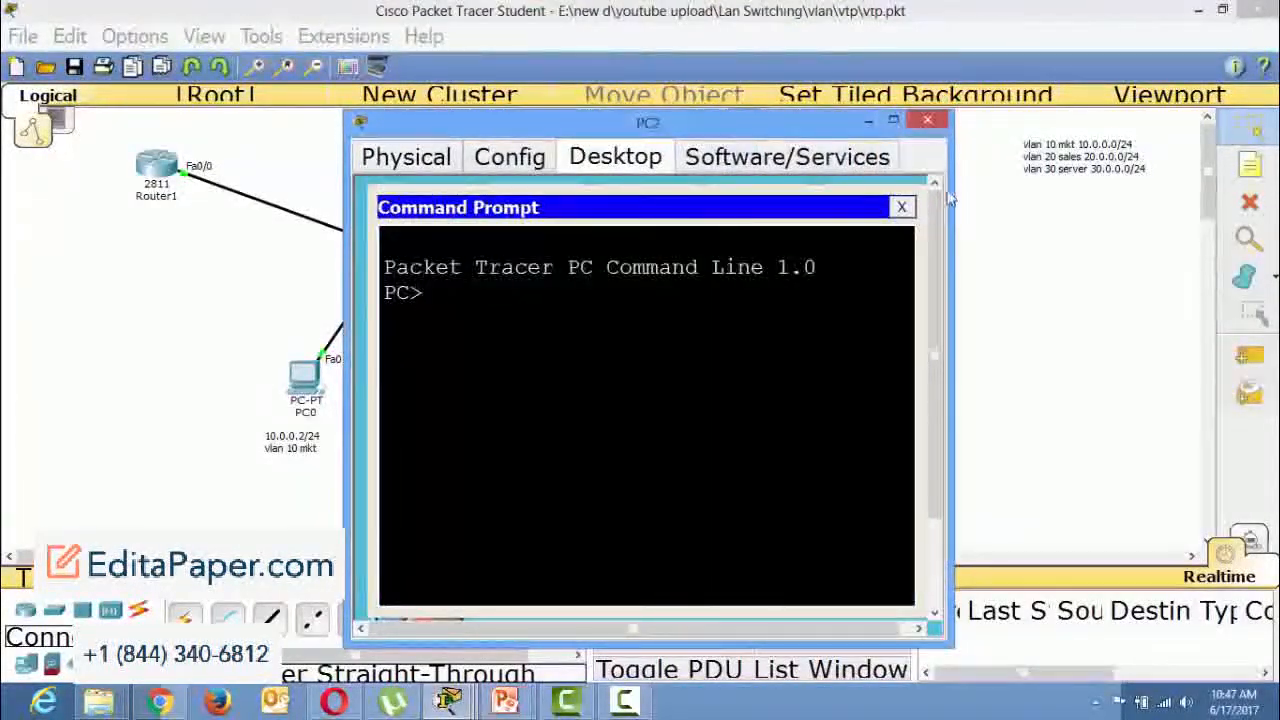
left_click(904, 210)
left_click(446, 242)
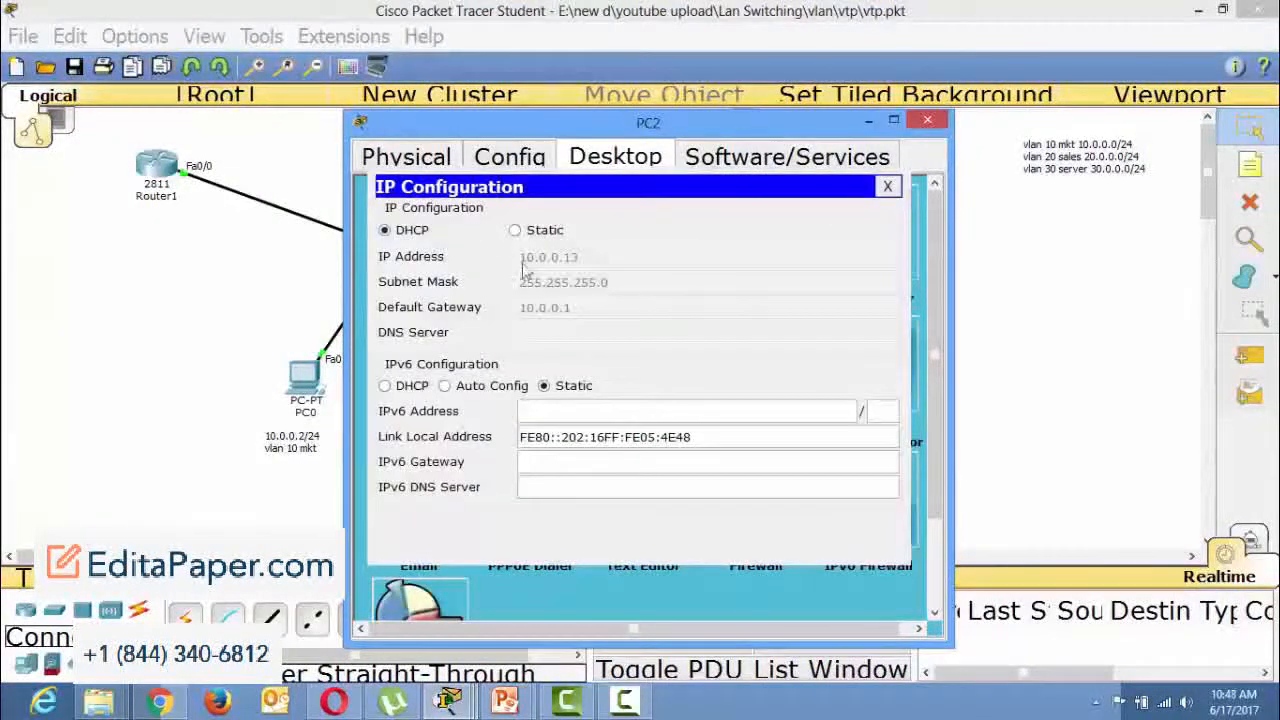
left_click(515, 230)
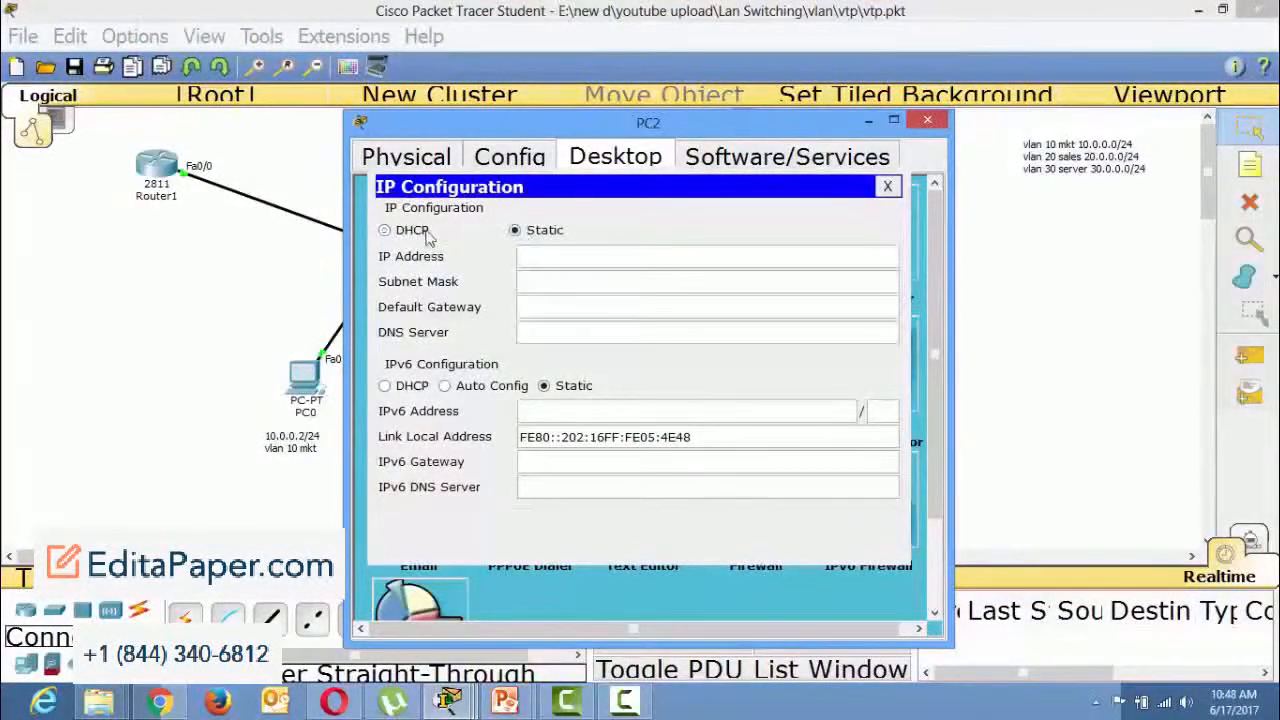
left_click(411, 232)
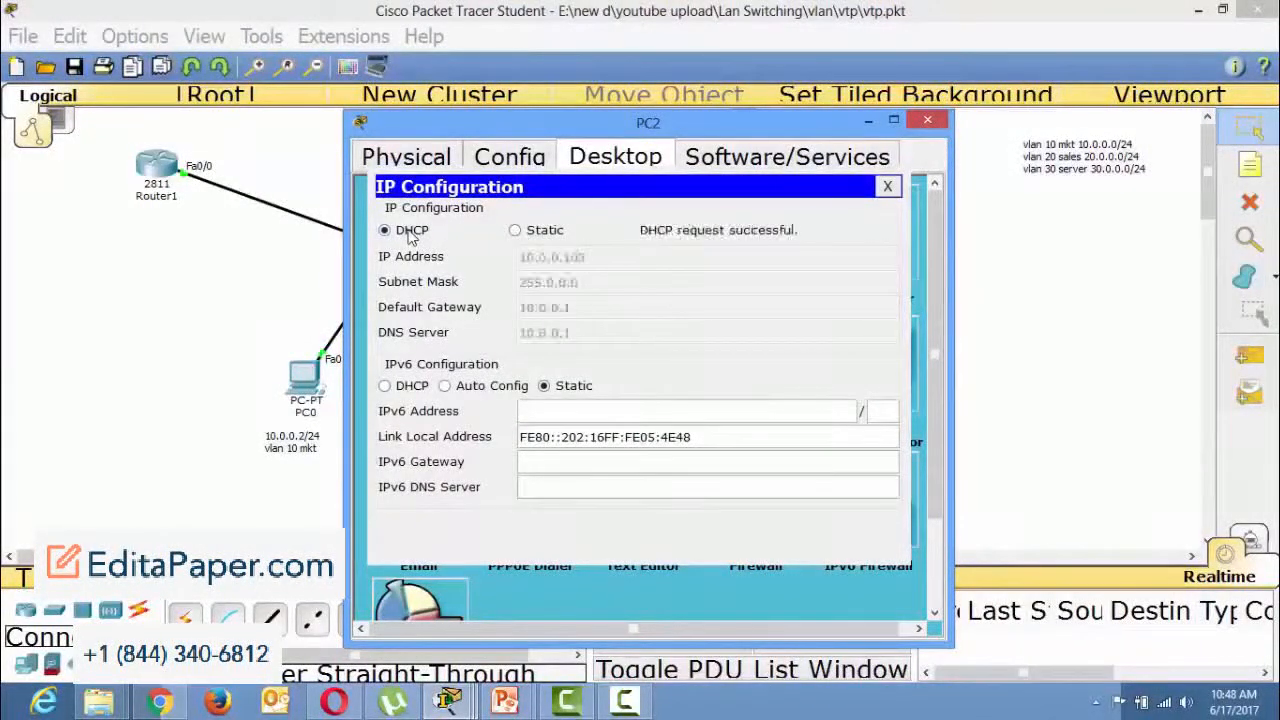
left_click(927, 122)
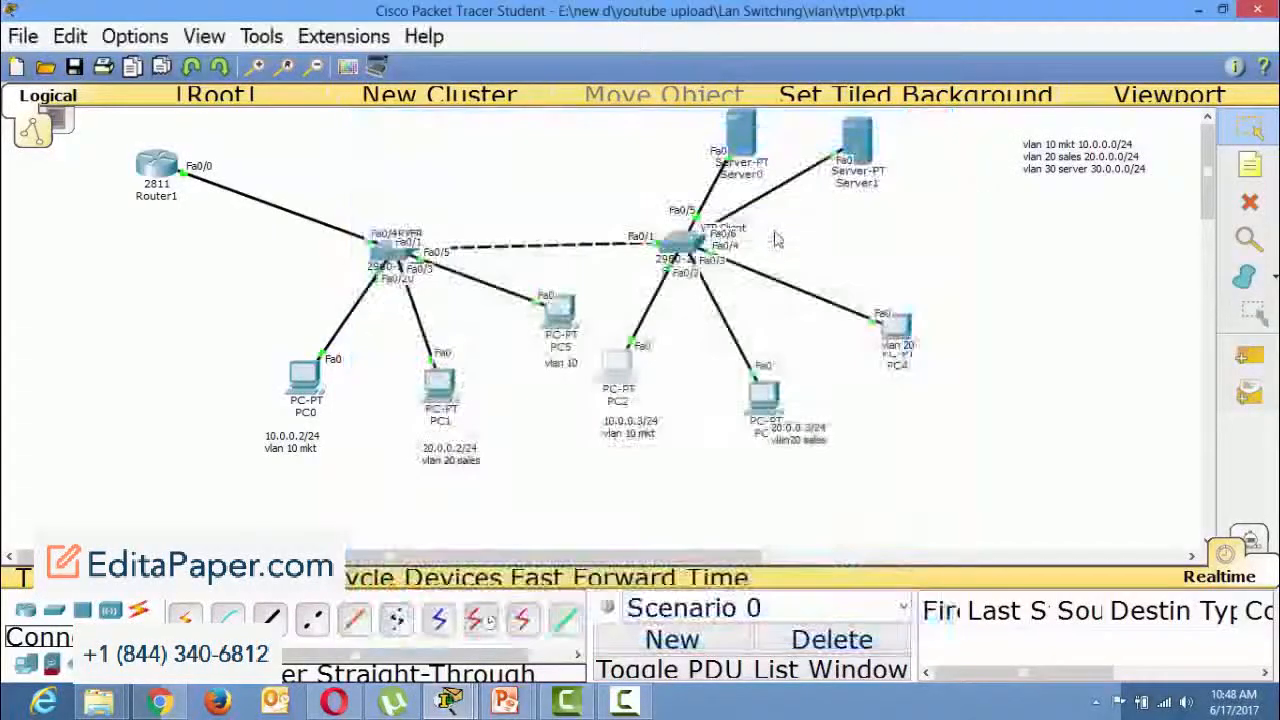
Review Server1's DHCP service, examining each of its address pools, and minimize the server window.
left_click(855, 150)
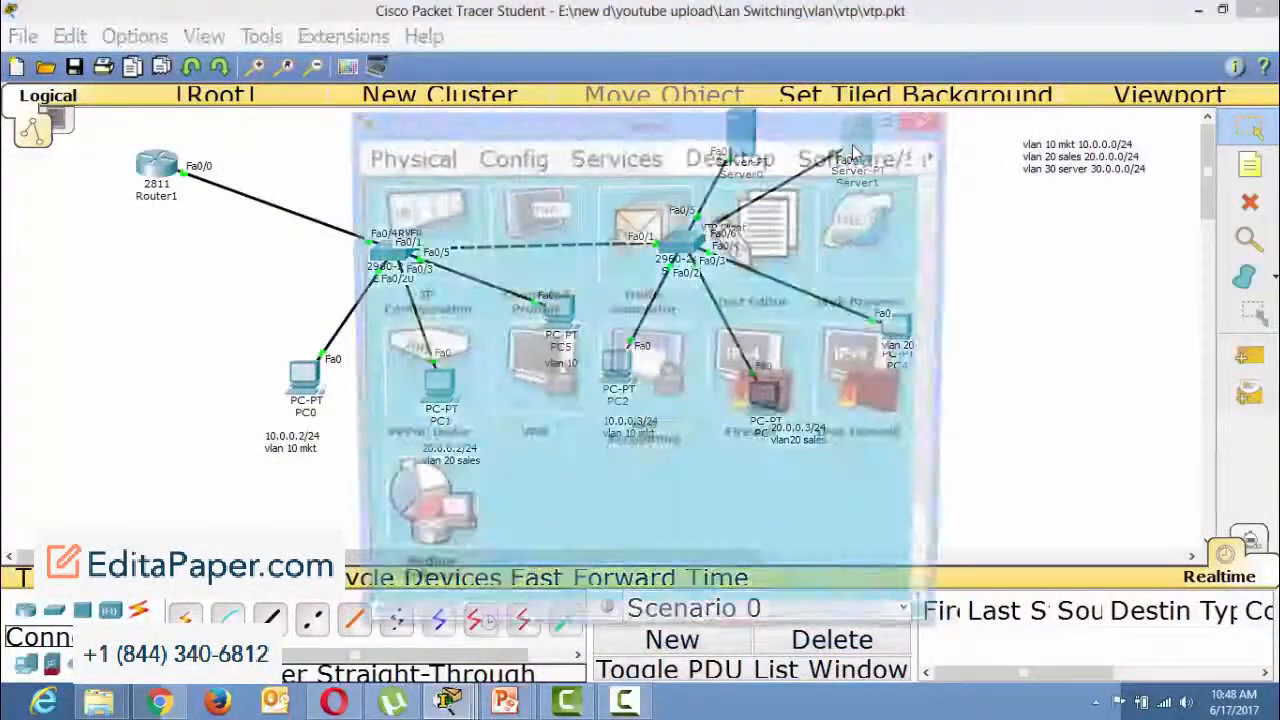
double_click(548, 122)
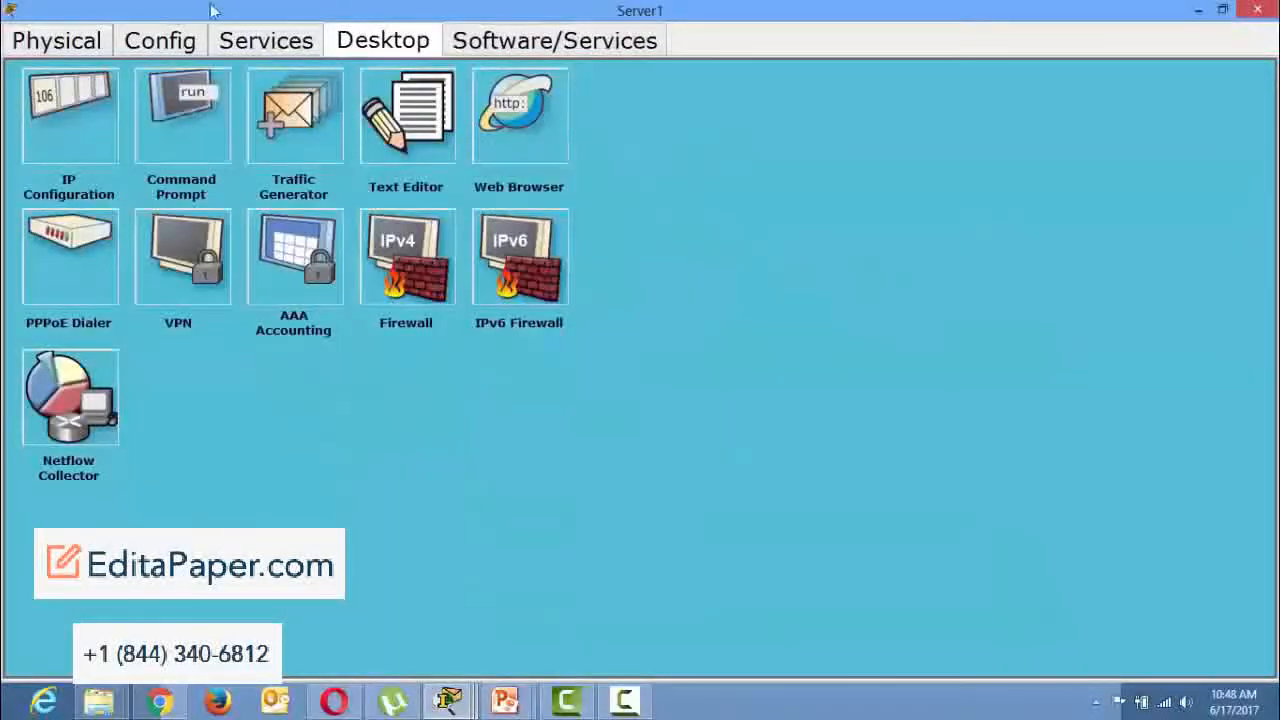
left_click(228, 54)
left_click(105, 170)
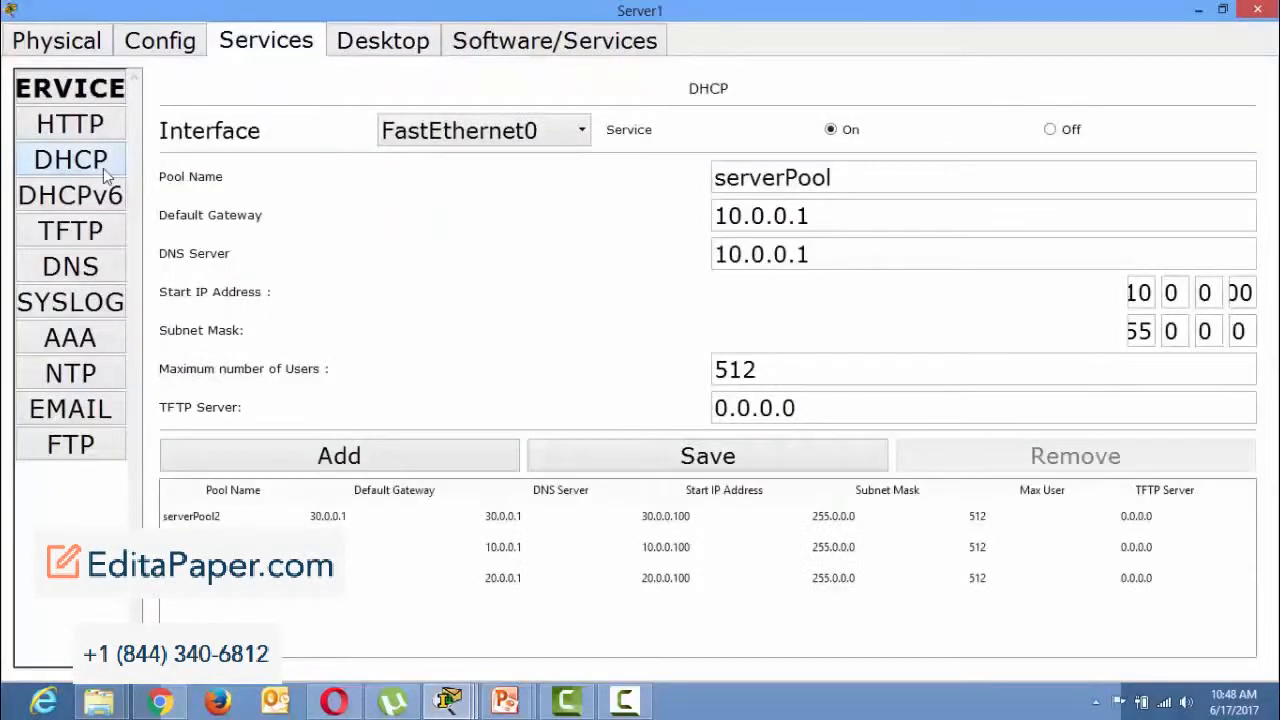
left_click(688, 520)
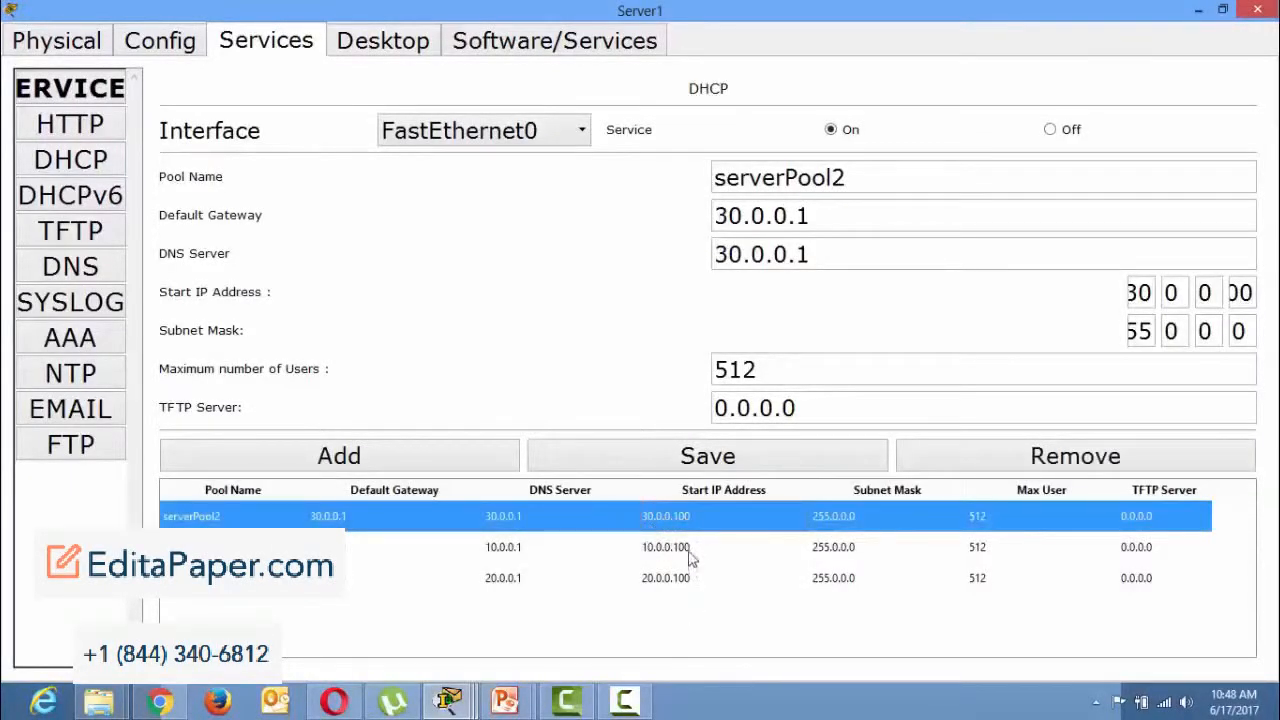
left_click(688, 550)
left_click(680, 576)
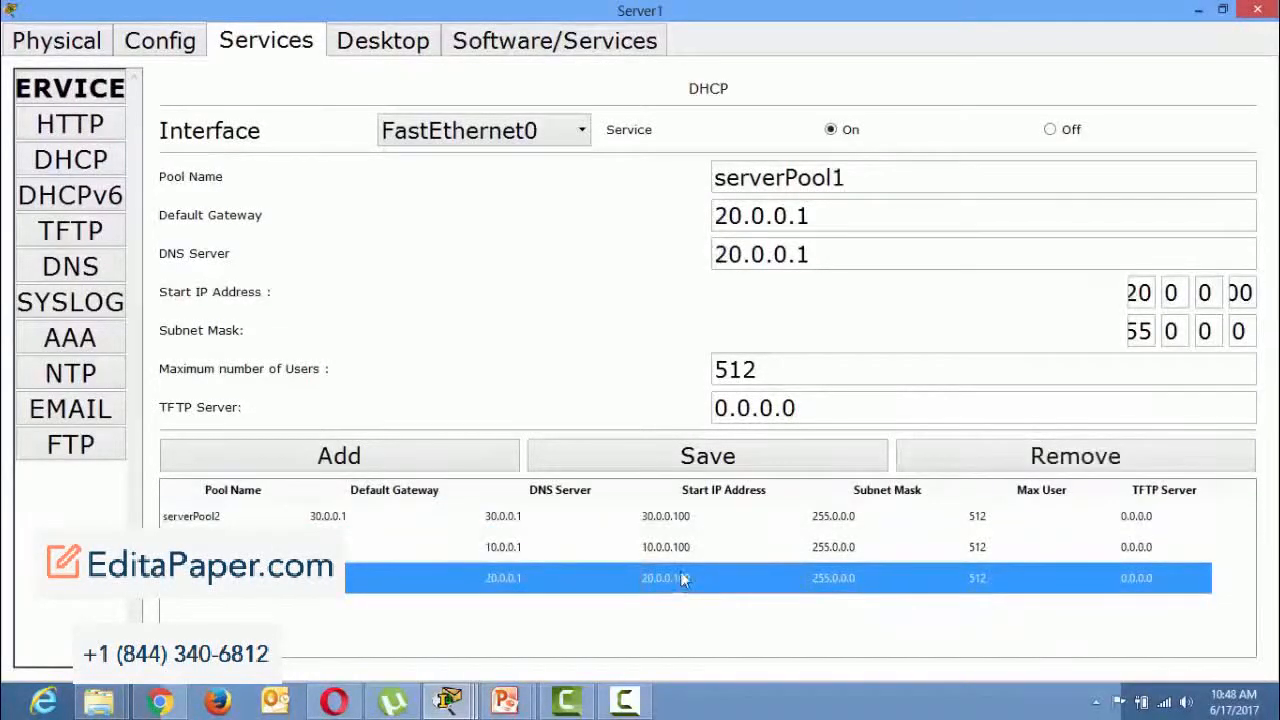
left_click(1202, 13)
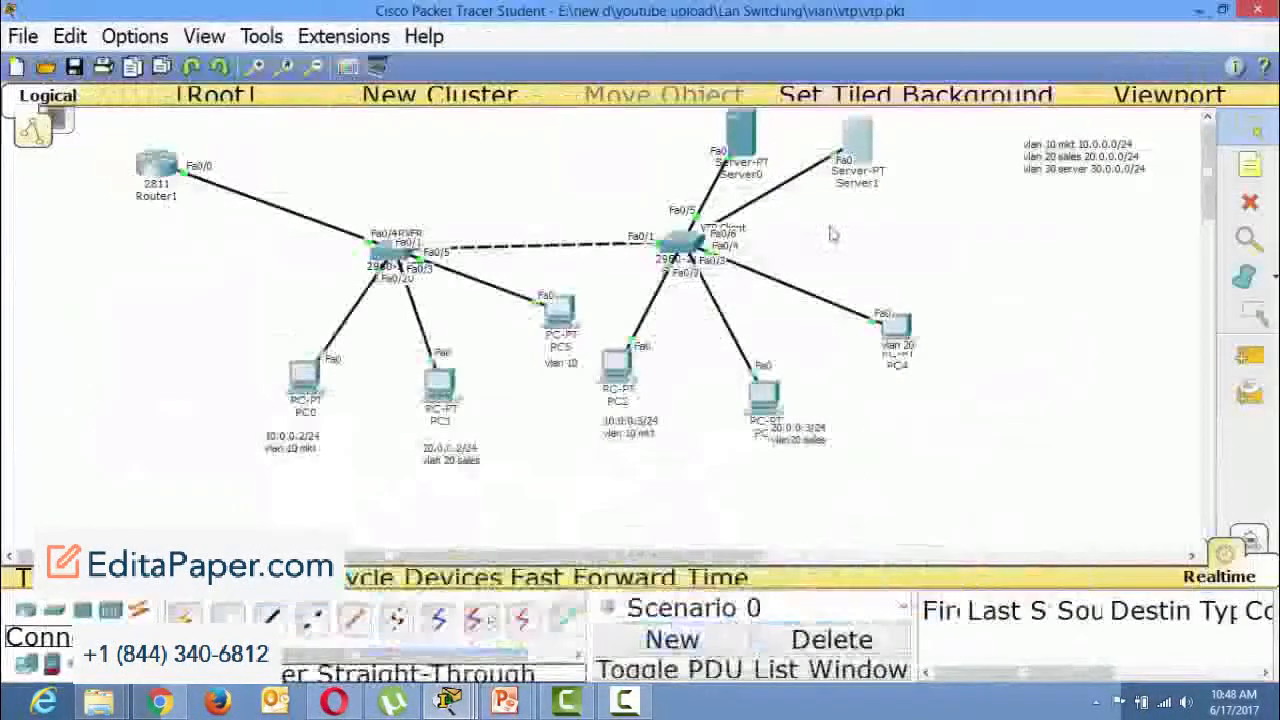
Renew PC4's DHCP lease by switching its IP configuration to static and back to DHCP, and close its window.
left_click(878, 344)
left_click(895, 326)
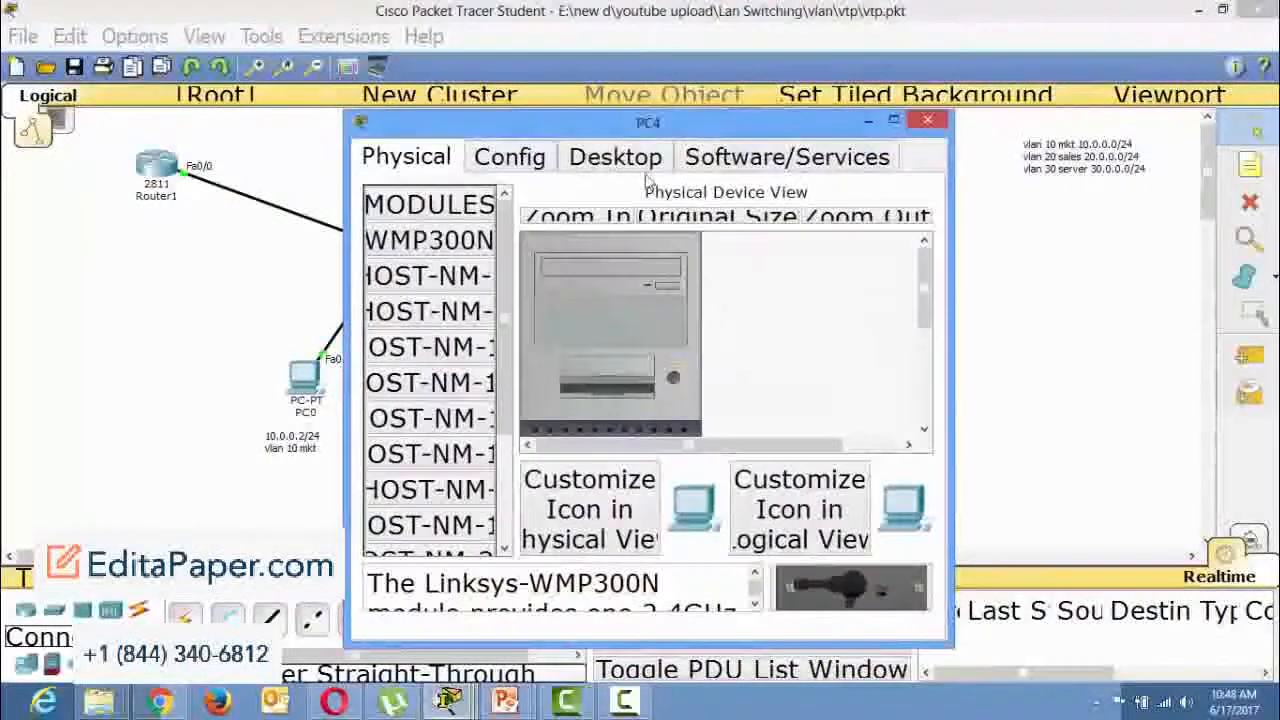
left_click(615, 157)
left_click(422, 268)
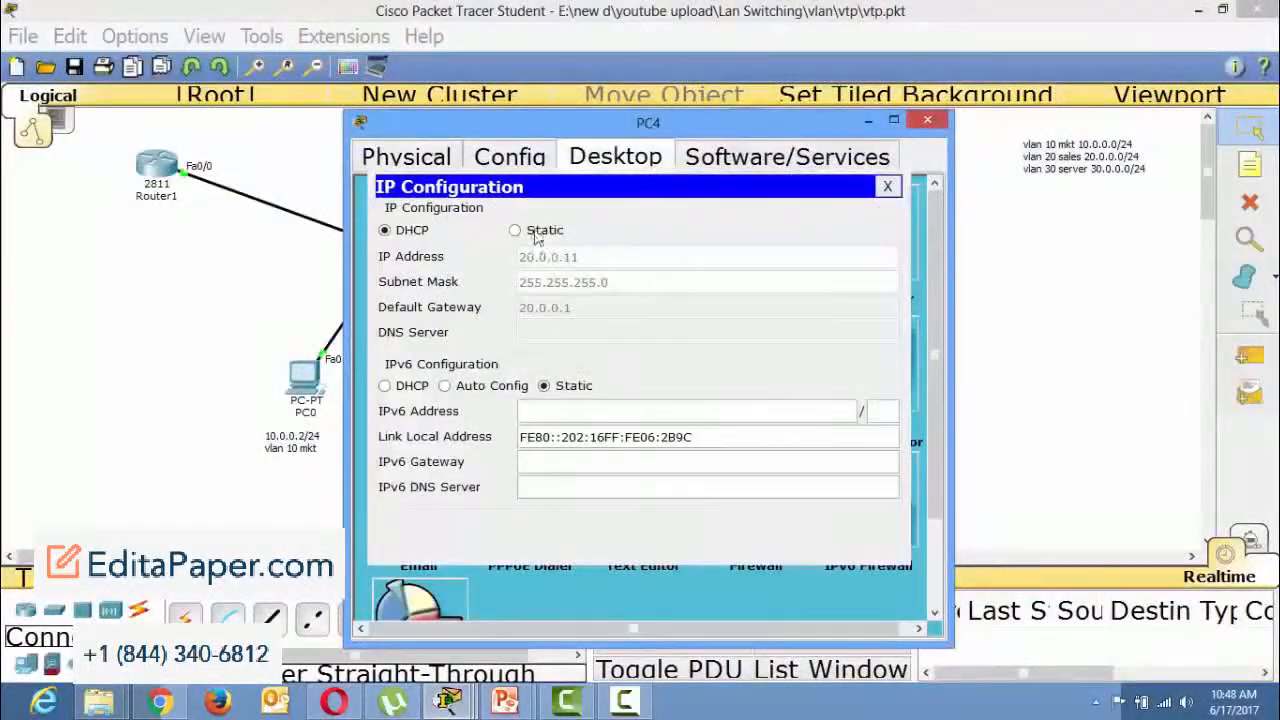
left_click(515, 230)
left_click(385, 230)
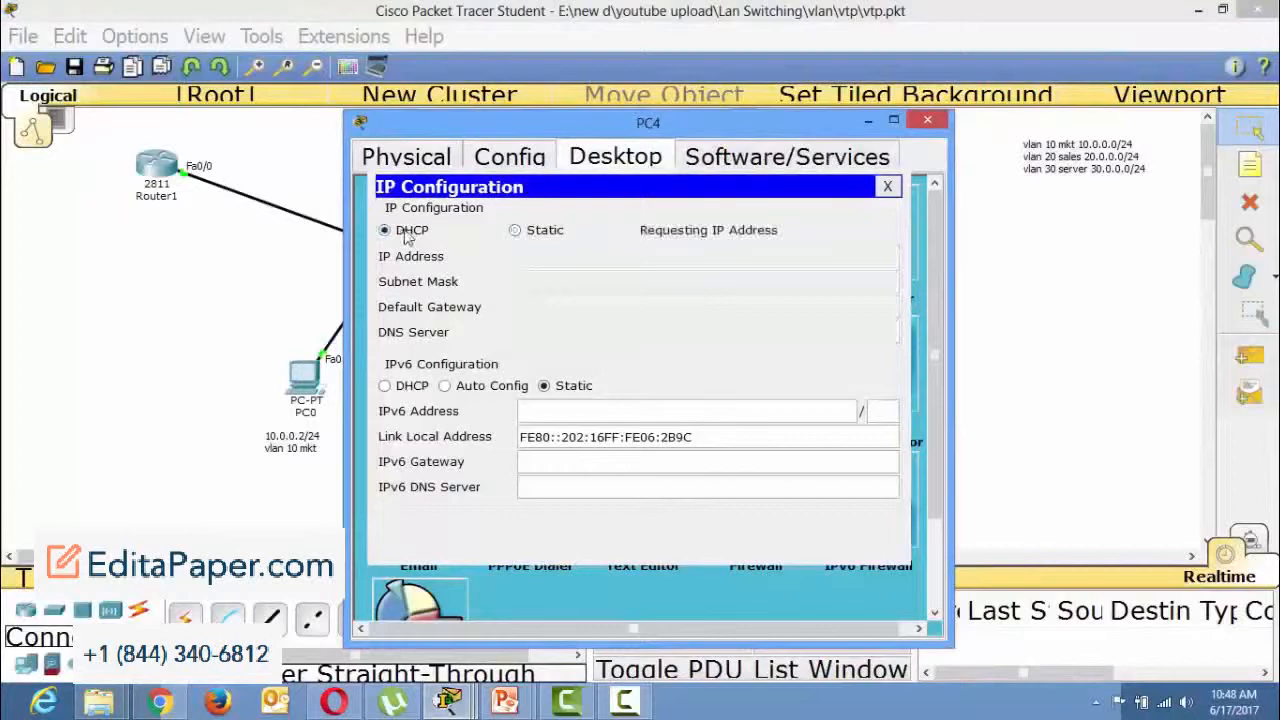
left_click(927, 122)
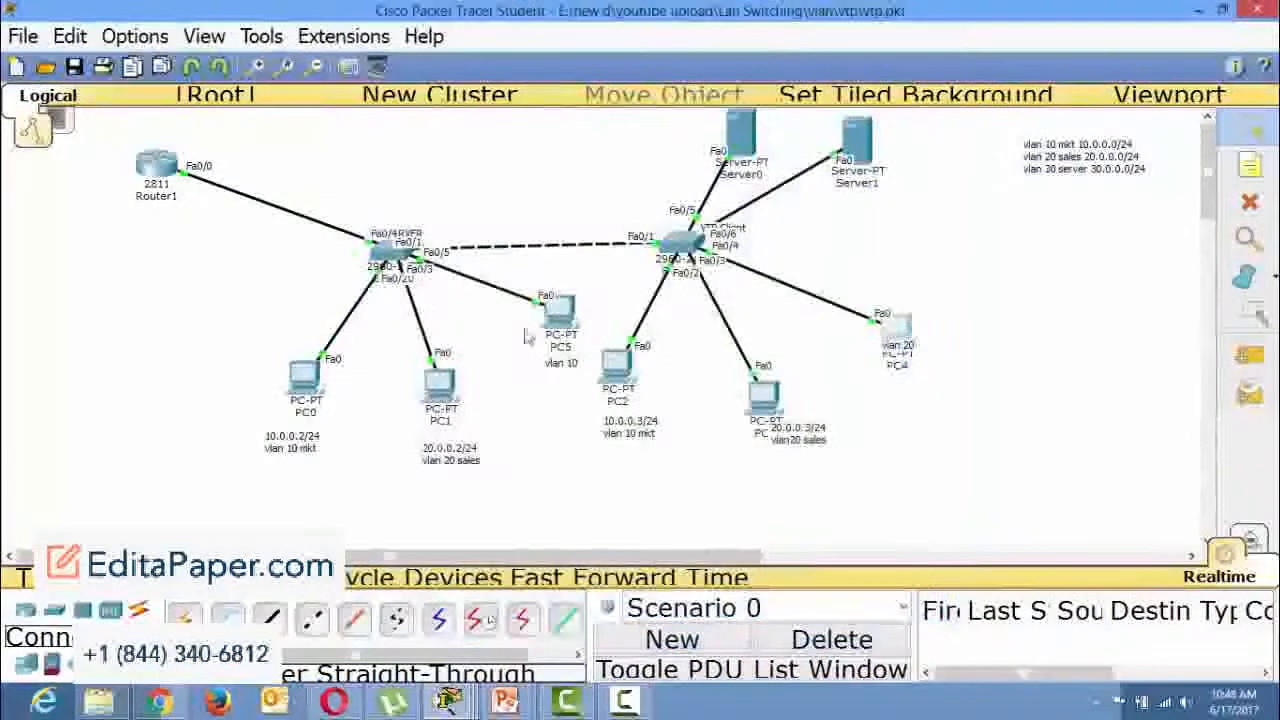
Check the DHCP-assigned address in PC1's IP configuration and close its window.
left_click(442, 386)
left_click(453, 240)
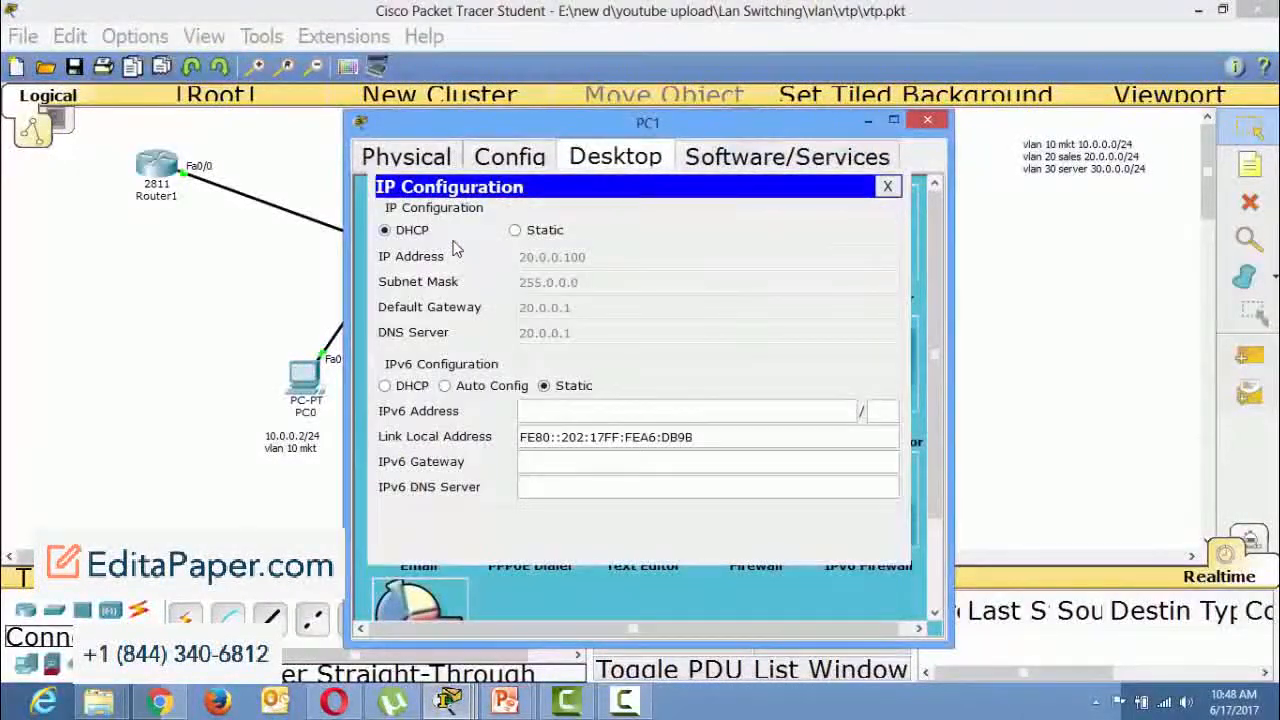
left_click(927, 122)
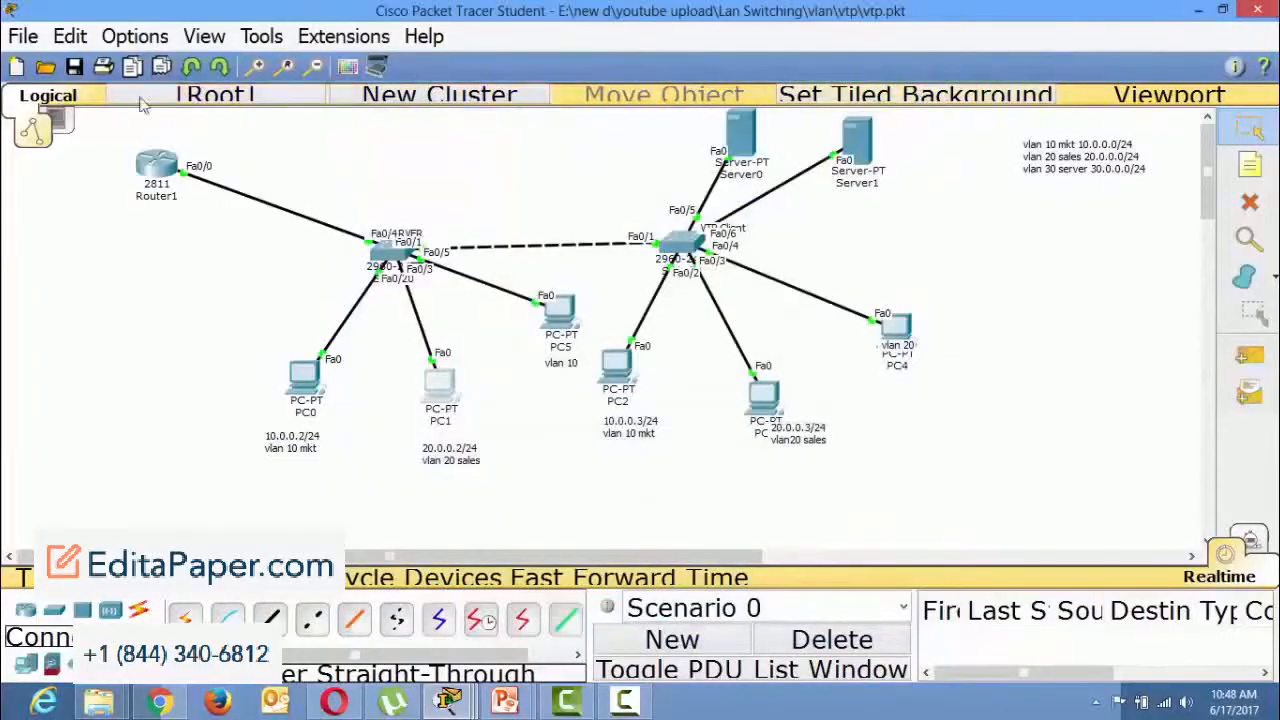
left_click_drag(109, 115, 311, 313)
left_click_drag(455, 378, 968, 505)
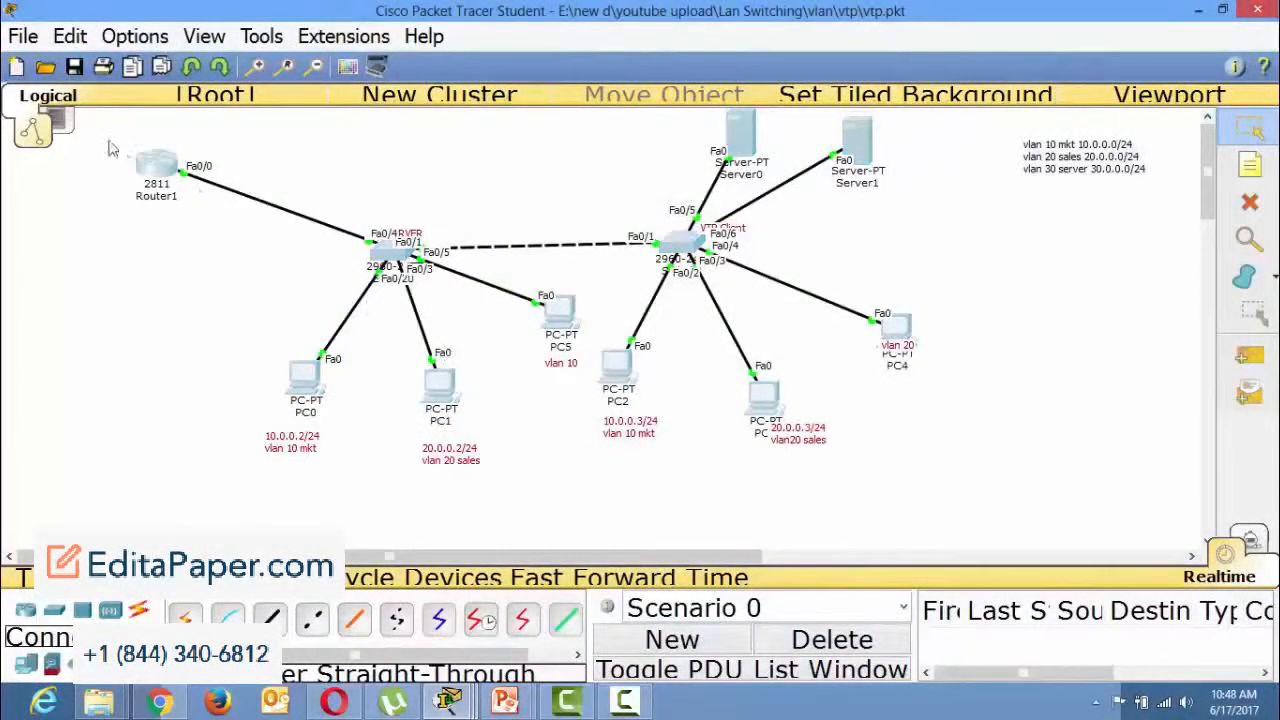
left_click_drag(103, 136, 194, 221)
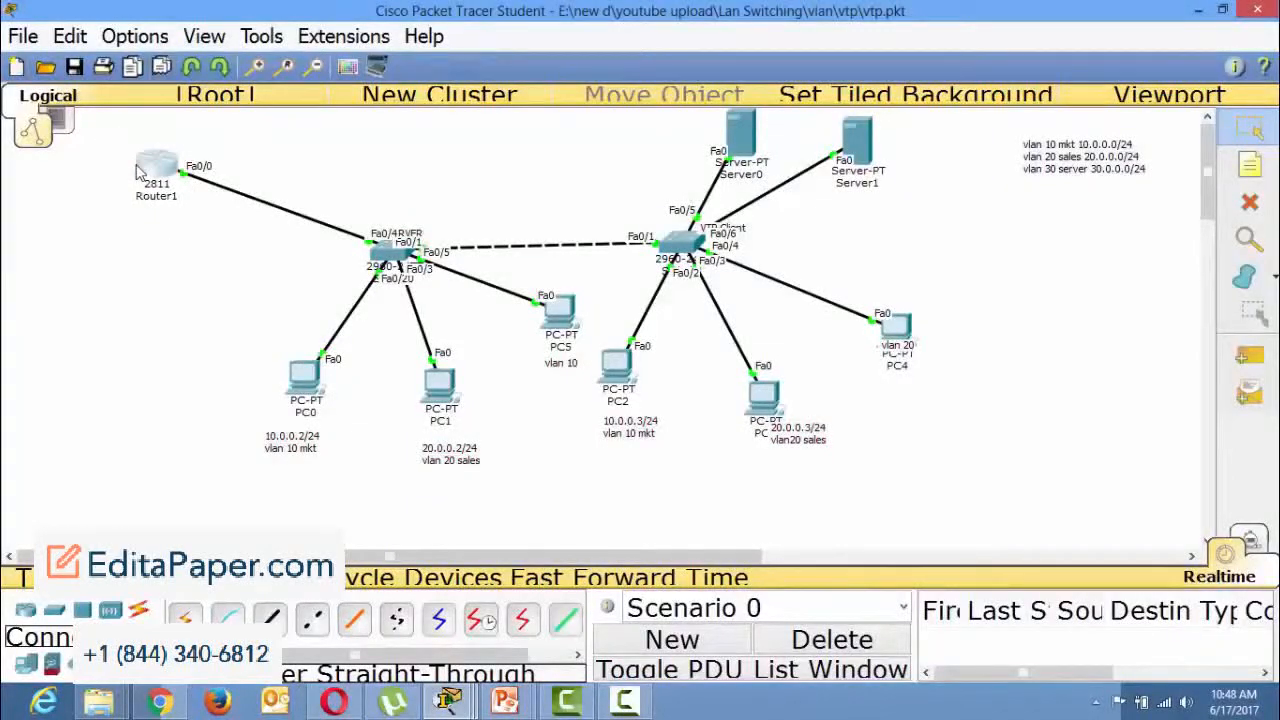
left_click(140, 172)
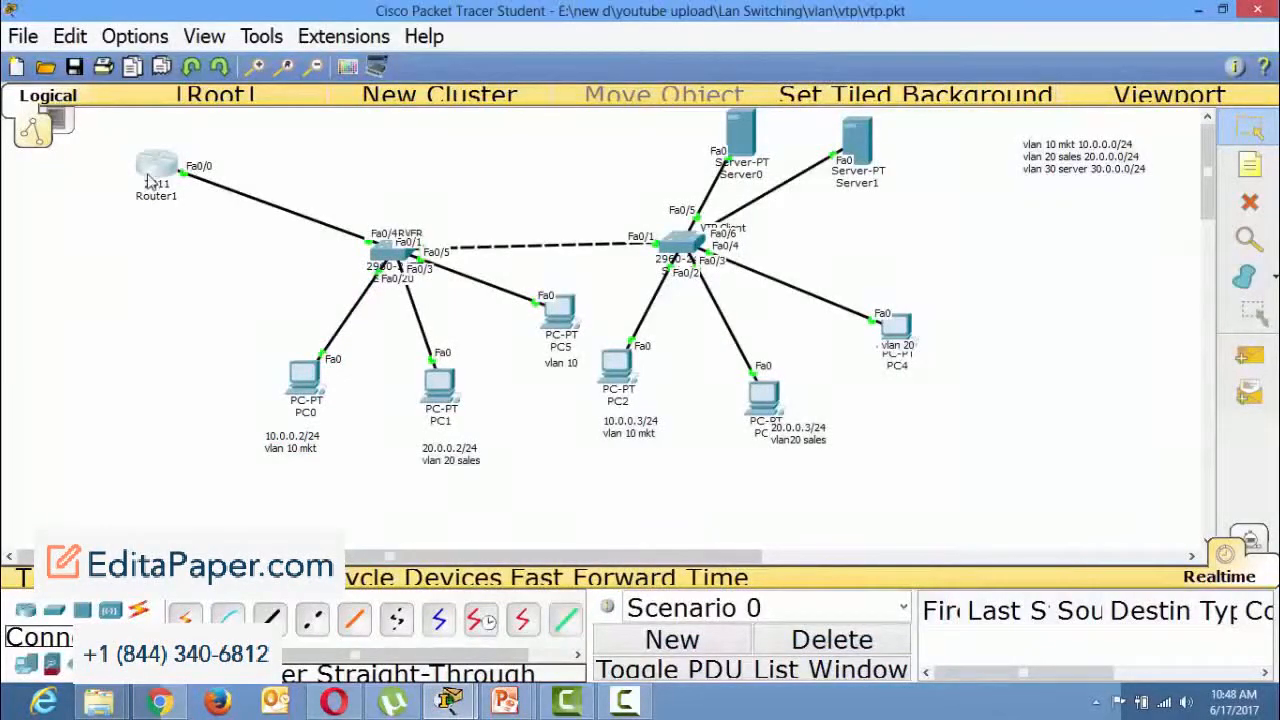
left_click_drag(146, 174, 118, 222)
key("Escape")
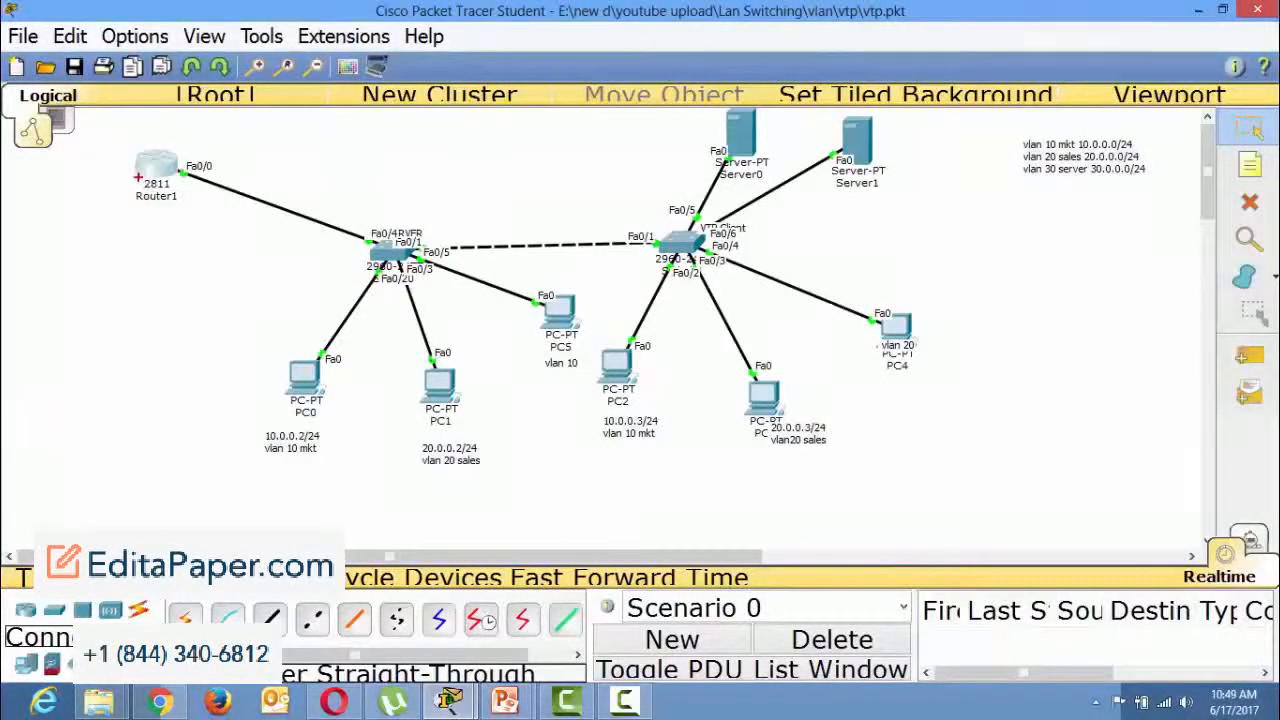
Sketch a red zigzag link from Router1 down to a square box on the empty canvas below it.
left_click_drag(140, 176, 108, 234)
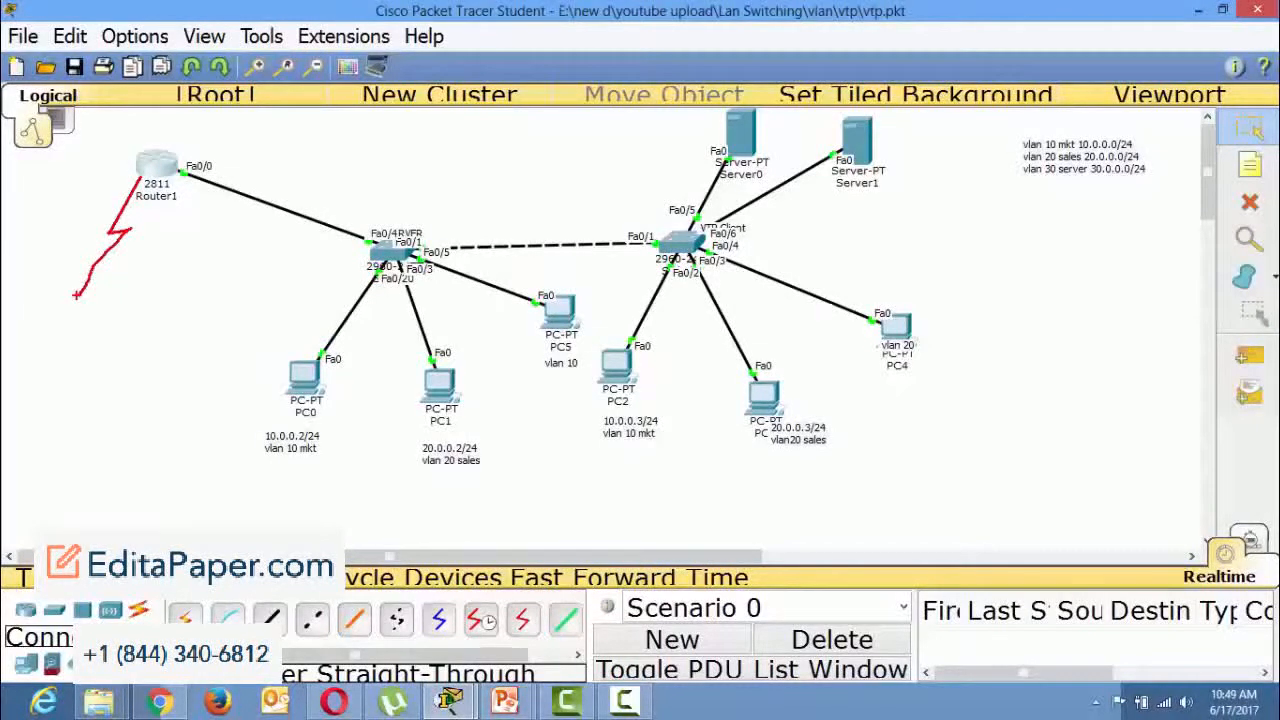
left_click_drag(55, 304, 104, 353)
key("ctrl+z")
left_click_drag(20, 279, 90, 348)
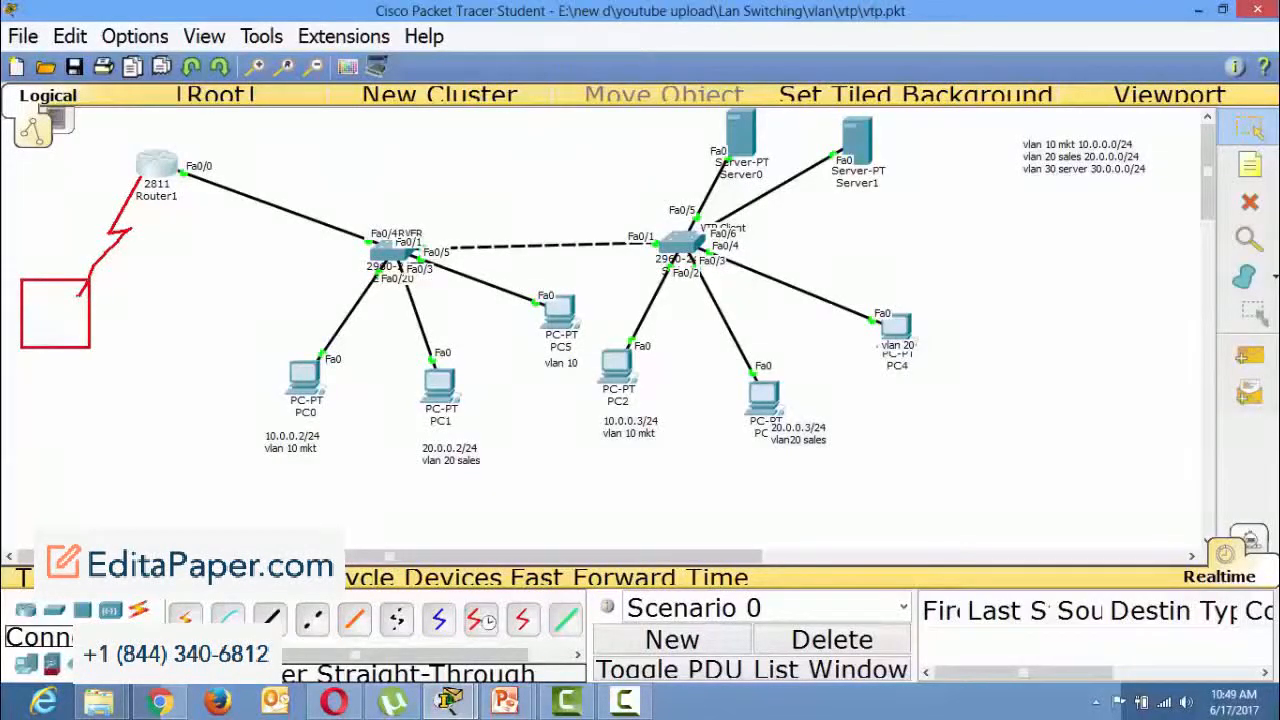